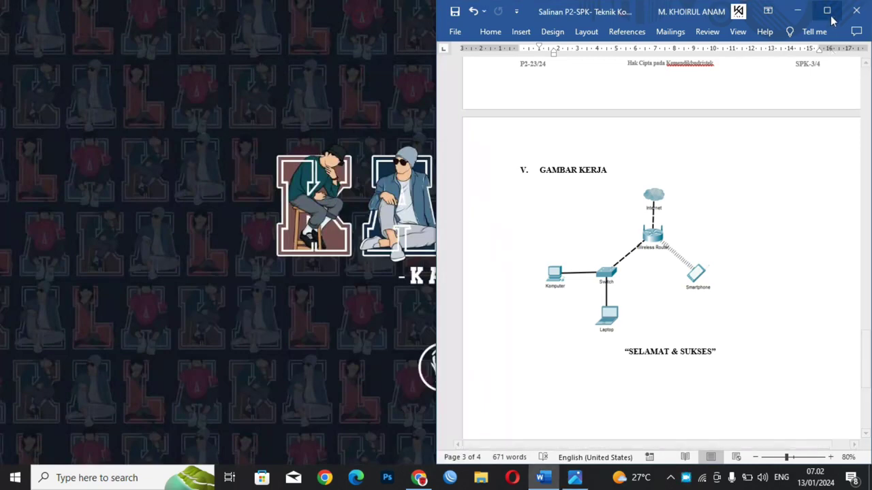
Step: Maximize the exam sheet at its VLAN and IP requirements and view the 'TOPOLOGI UKK KET 2 2024' topology image
{"action": "left_click", "coordinate": [870, 103]}
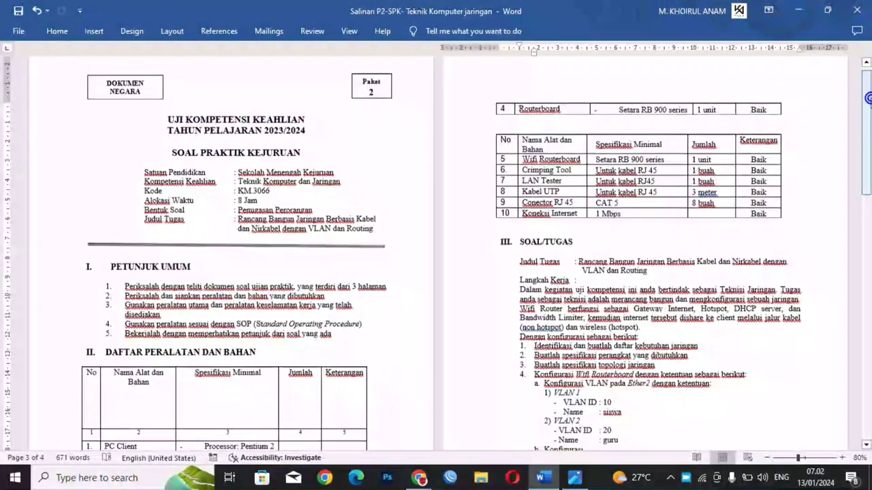
{"action": "left_click_drag", "start_coordinate": [870, 143], "coordinate": [871, 224]}
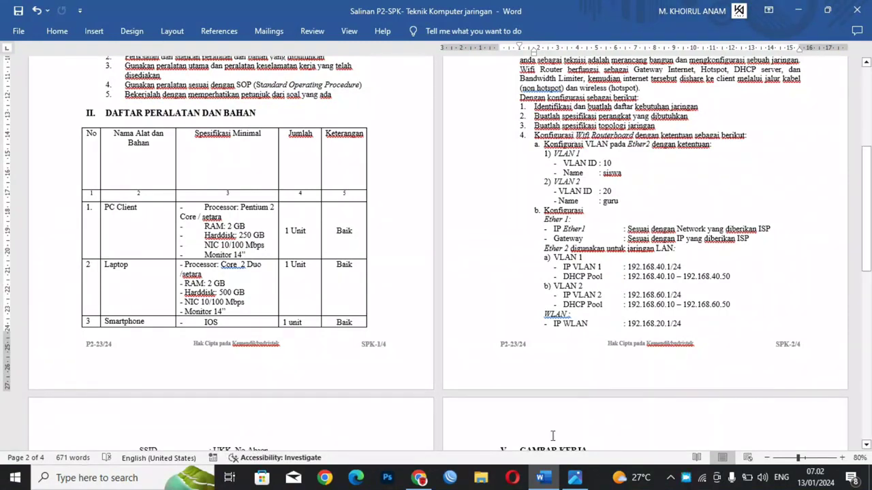
{"action": "left_click", "coordinate": [575, 479]}
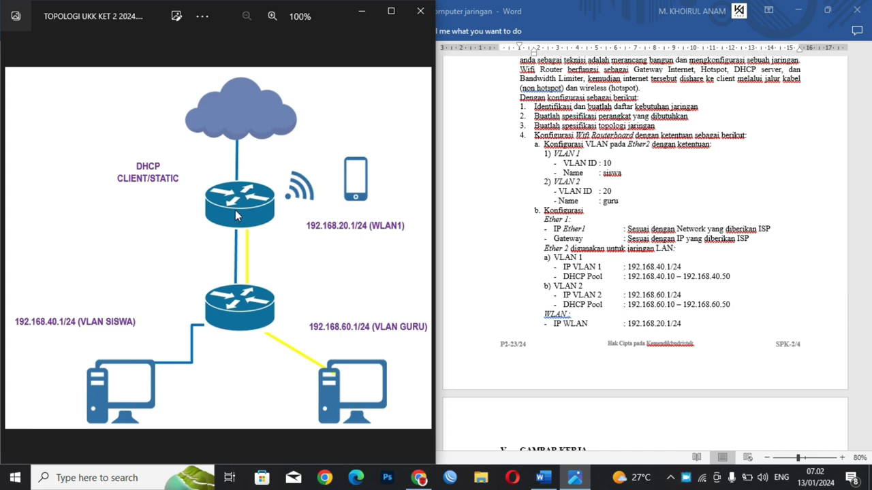
{"action": "left_click", "coordinate": [361, 14]}
Step: Log in to router DC:2C:6E:5C:2D:15 from the Neighbors list, skipping the password change
{"action": "left_click", "coordinate": [450, 477]}
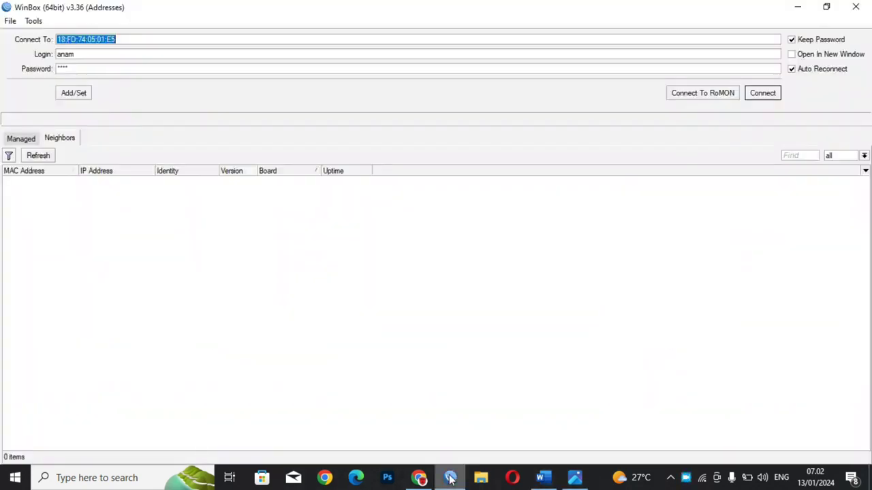
{"action": "left_click", "coordinate": [38, 181]}
{"action": "left_click", "coordinate": [35, 182]}
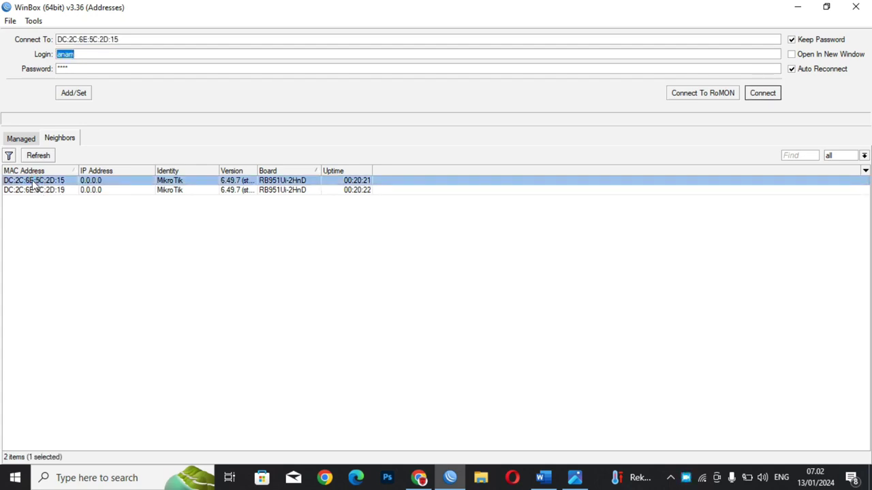
{"action": "key", "text": "Return"}
{"action": "left_click", "coordinate": [32, 183]}
{"action": "type", "text": "a"}
{"action": "key", "text": "Tab"}
{"action": "key", "text": "Return"}
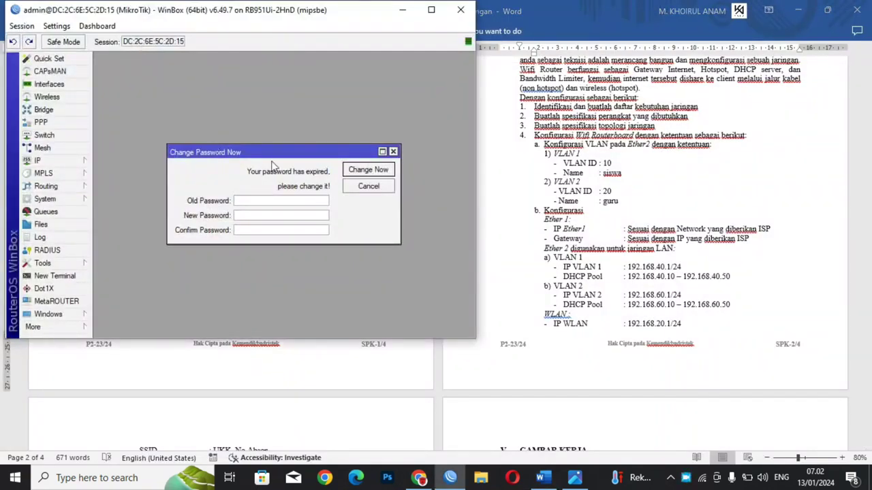
{"action": "left_click", "coordinate": [393, 151]}
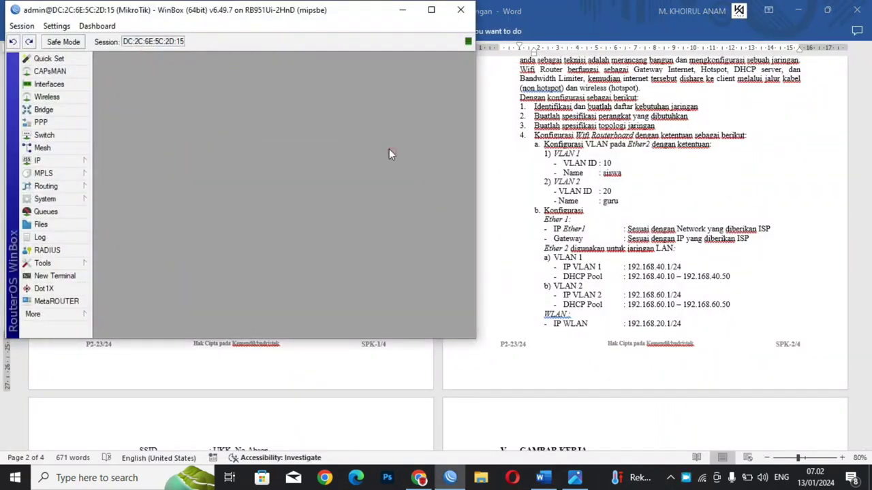
Step: Show the empty IP address list, with WinBox and the Word exam sheet tiled side by side
{"action": "left_click", "coordinate": [431, 9]}
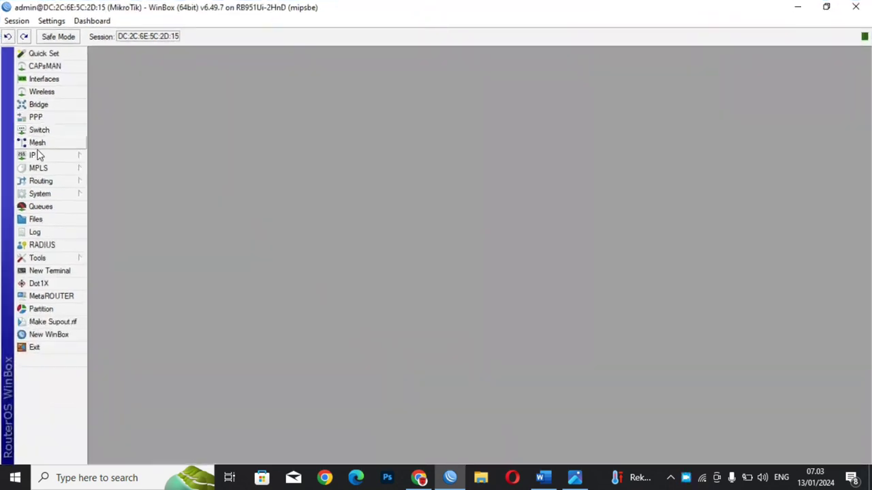
{"action": "left_click", "coordinate": [34, 156]}
{"action": "left_click", "coordinate": [109, 160]}
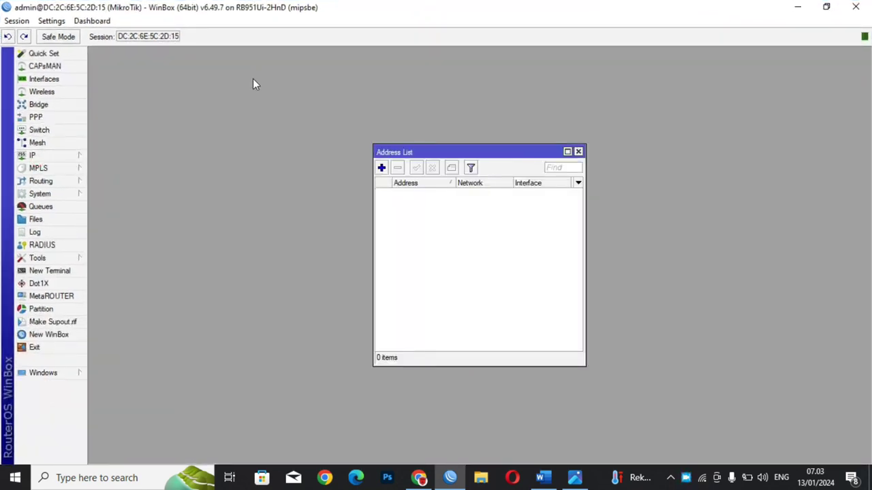
{"action": "key", "text": "super+Left"}
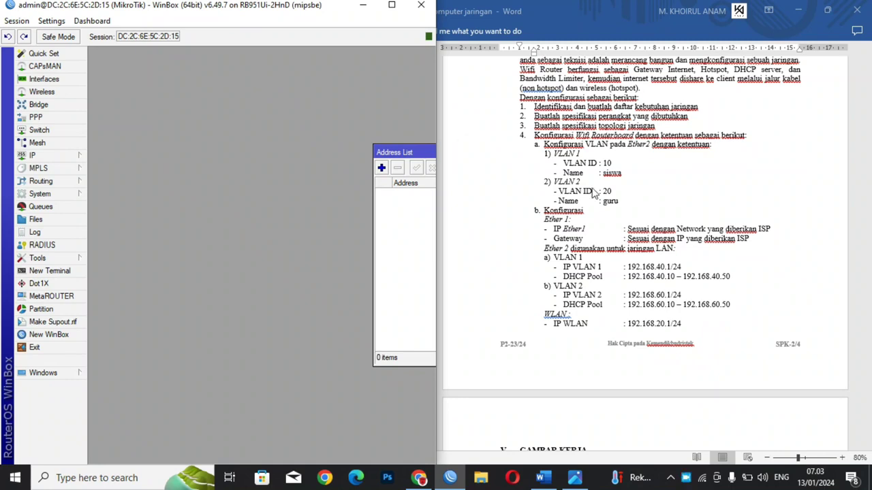
{"action": "left_click", "coordinate": [768, 238]}
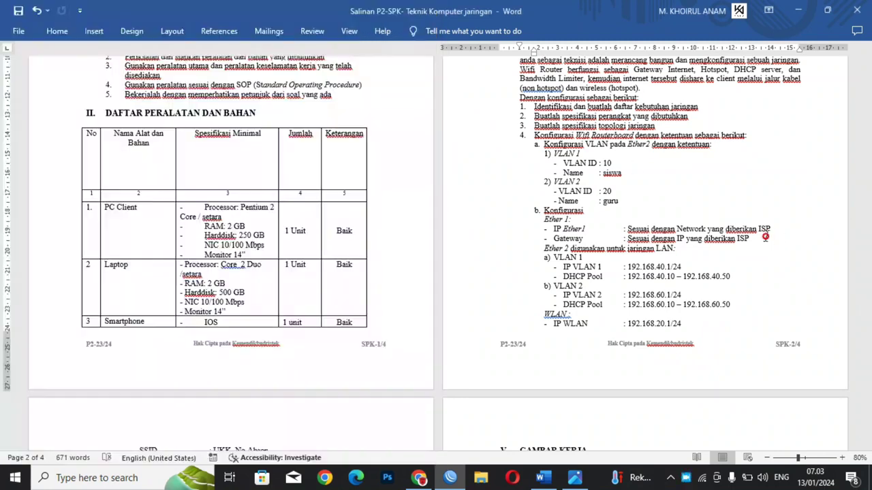
{"action": "key", "text": "super+Right"}
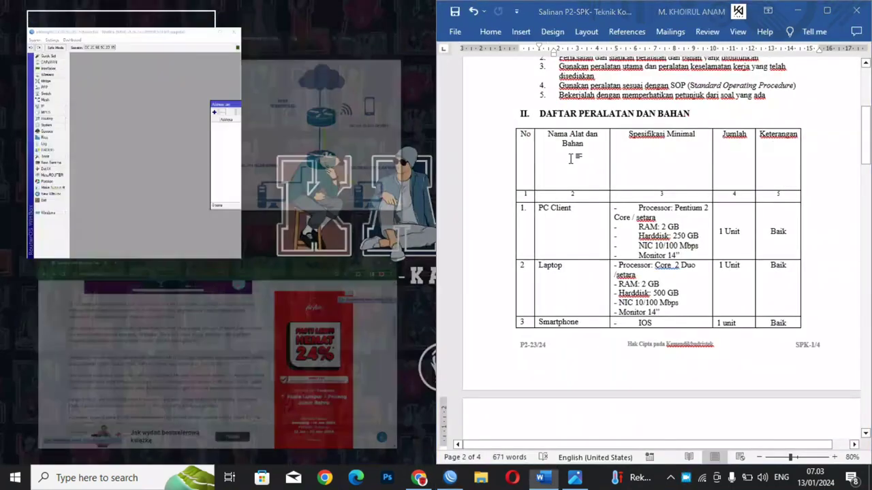
{"action": "left_click_drag", "start_coordinate": [866, 128], "coordinate": [864, 202]}
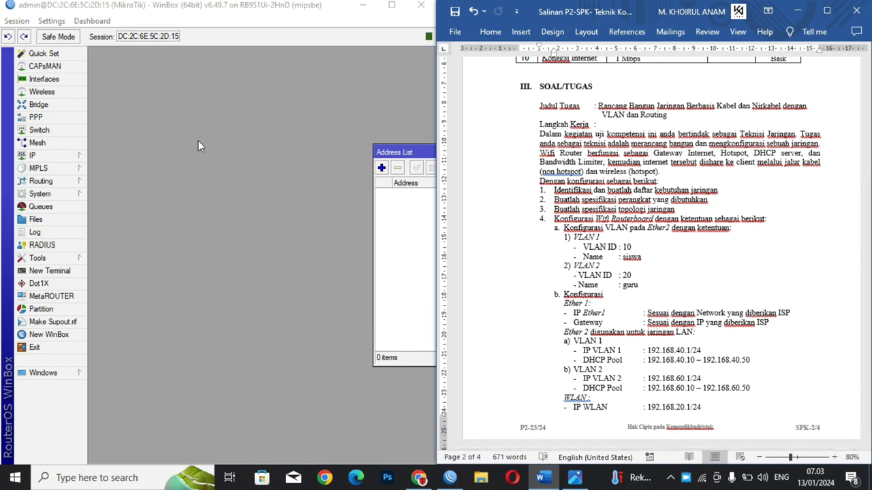
Step: Add VLAN interface 'VLAN 1 (SISWA)' with VLAN ID 10 on ether2
{"action": "left_click", "coordinate": [32, 82]}
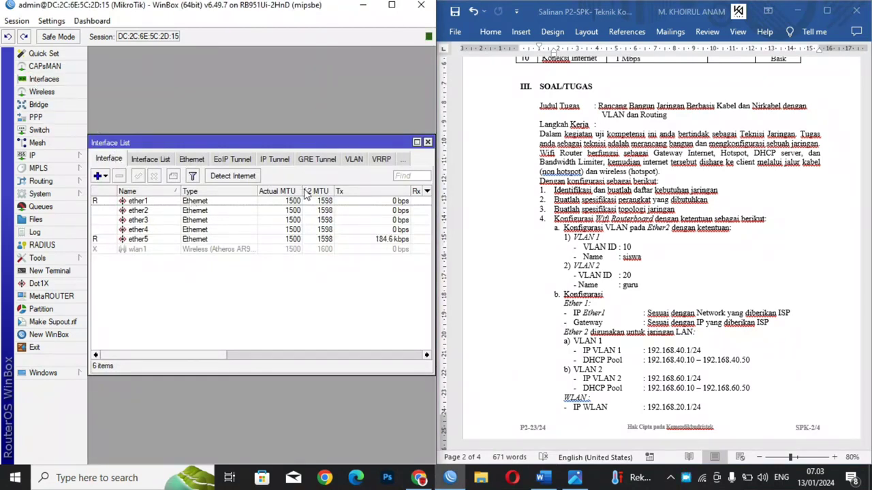
{"action": "left_click", "coordinate": [103, 181]}
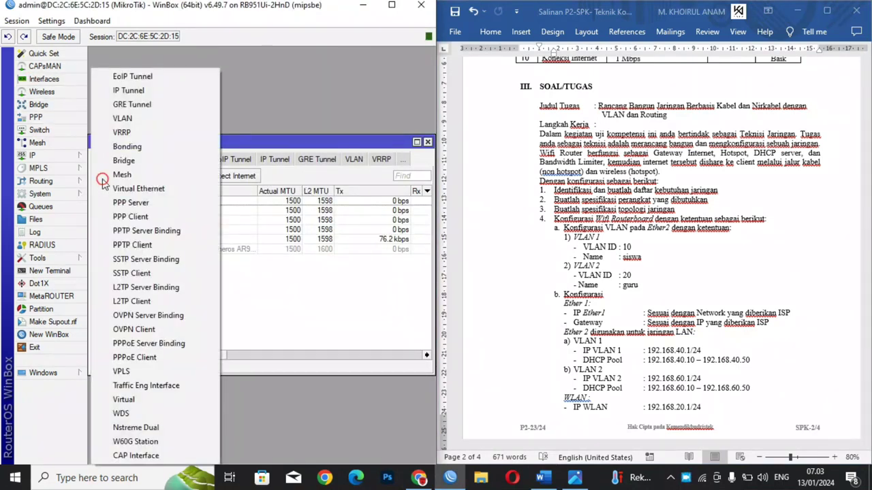
{"action": "left_click", "coordinate": [122, 122]}
{"action": "left_click", "coordinate": [215, 154]}
{"action": "key", "text": "BackSpace"}
{"action": "key", "text": "BackSpace"}
{"action": "key", "text": "BackSpace"}
{"action": "key", "text": "BackSpace"}
{"action": "key", "text": "BackSpace"}
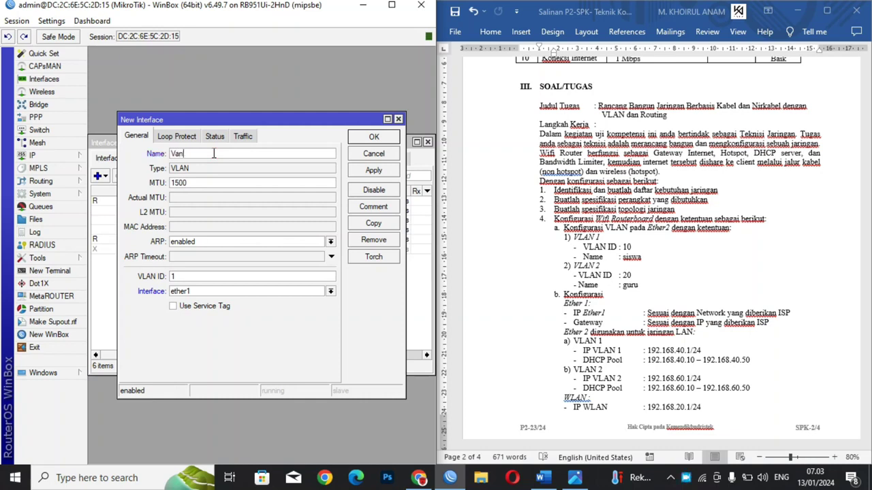
{"action": "key", "text": "Caps_Lock"}
{"action": "type", "text": "VLAN 1"}
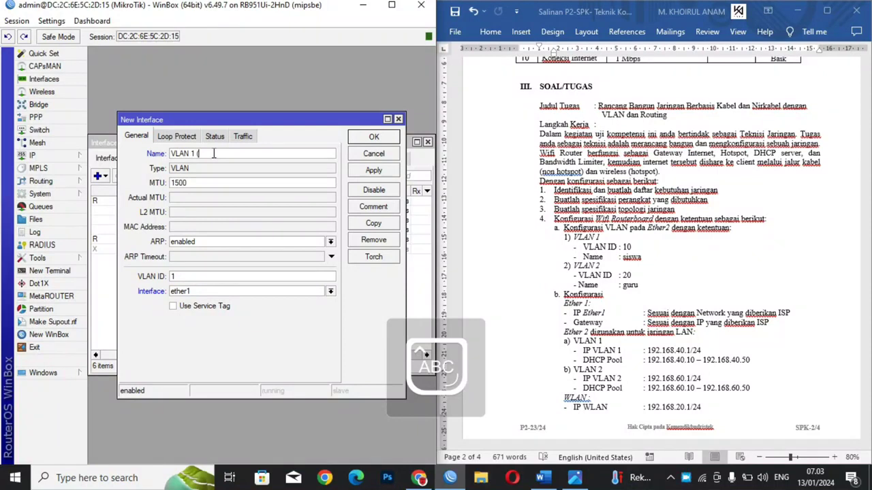
{"action": "type", "text": " (SISWA"}
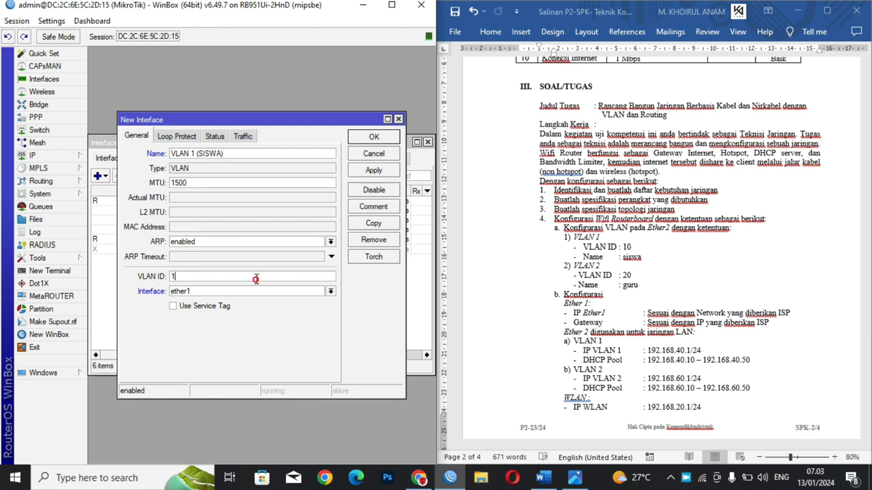
{"action": "left_click", "coordinate": [194, 291]}
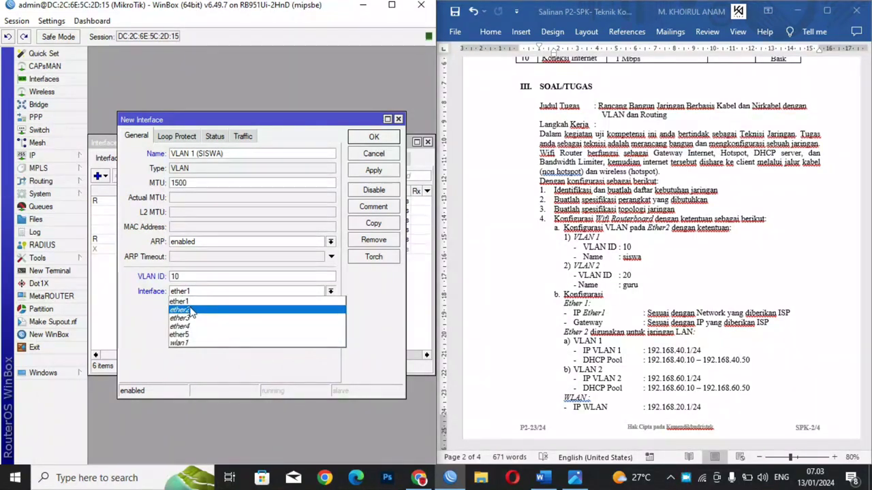
{"action": "left_click", "coordinate": [193, 310]}
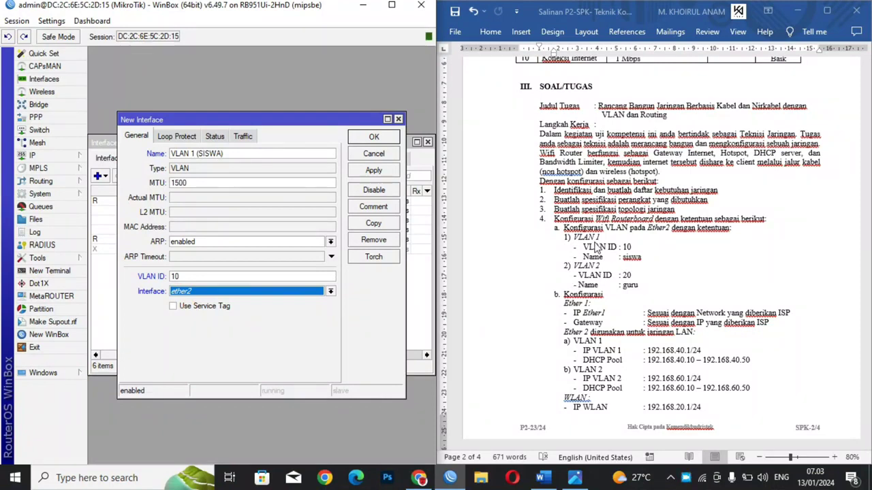
{"action": "left_click", "coordinate": [383, 172]}
{"action": "left_click", "coordinate": [374, 136]}
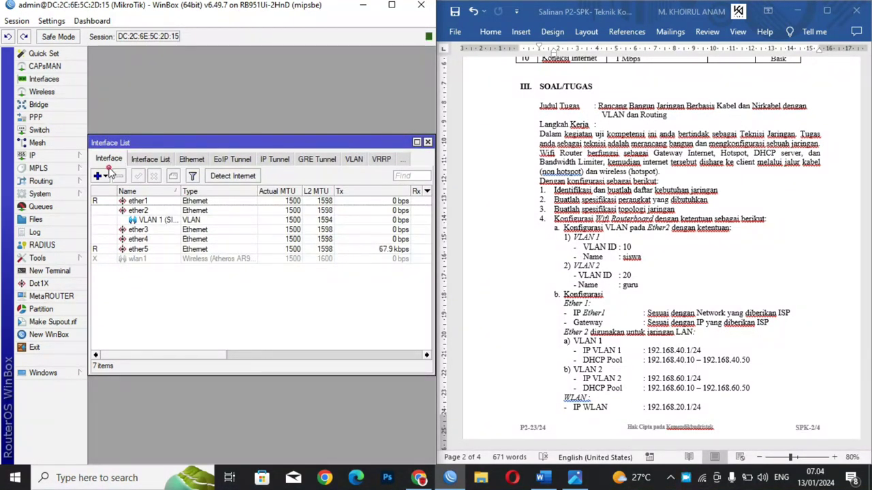
Step: Add VLAN interface 'VLAN 2 (GURU)' with VLAN ID 20 on ether2, then close the interface list
{"action": "left_click", "coordinate": [100, 176]}
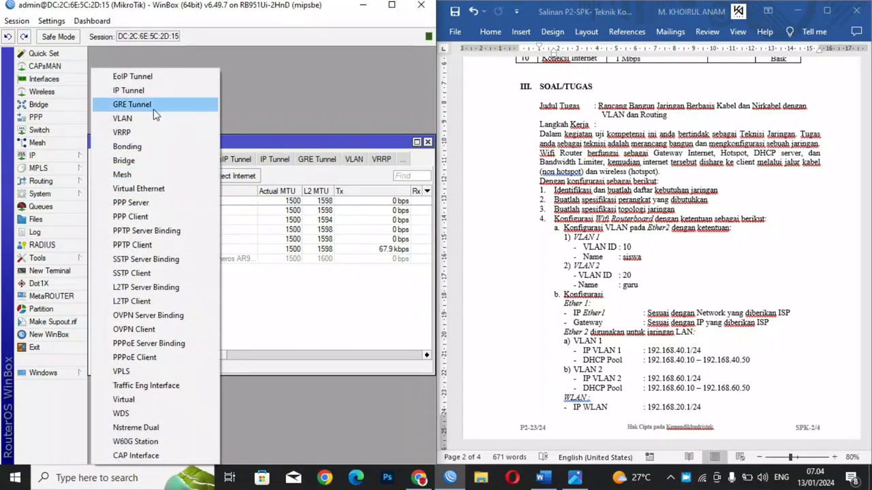
{"action": "left_click", "coordinate": [146, 118]}
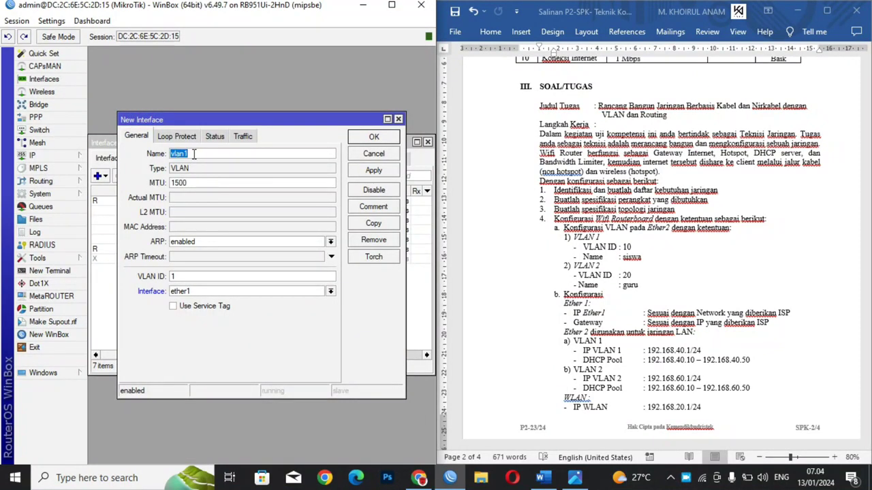
{"action": "type", "text": "VLAN 2 (GURU"}
{"action": "double_click", "coordinate": [206, 277]}
{"action": "key", "text": "BackSpace"}
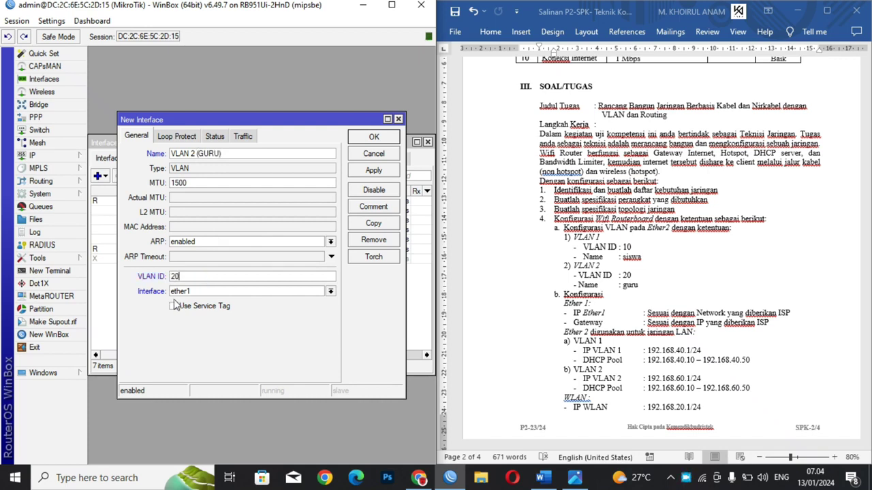
{"action": "left_click", "coordinate": [193, 292]}
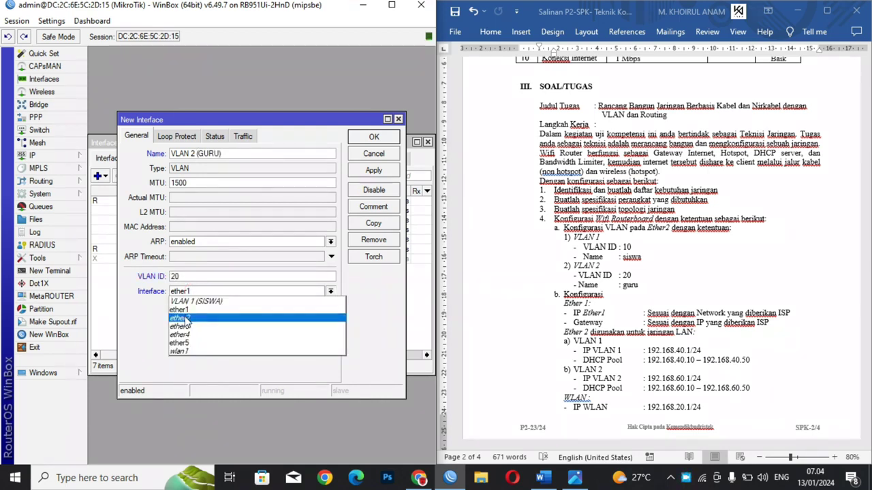
{"action": "left_click", "coordinate": [181, 318]}
{"action": "left_click", "coordinate": [373, 170]}
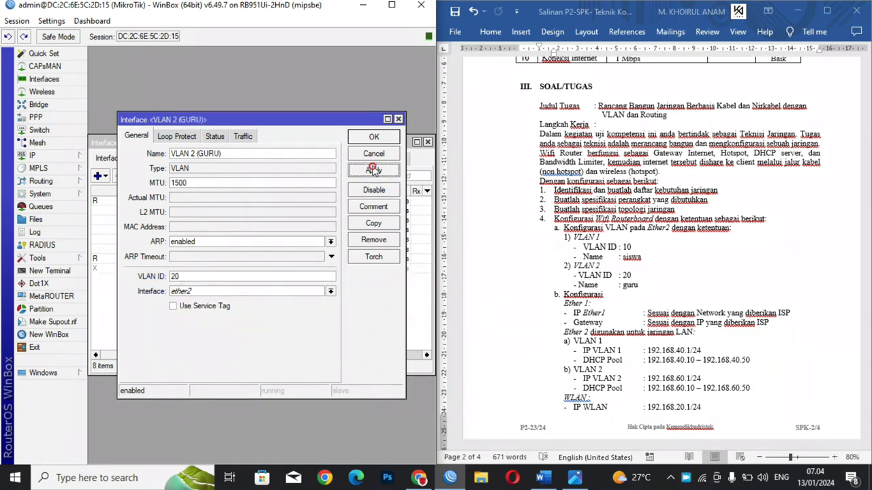
{"action": "left_click", "coordinate": [374, 136]}
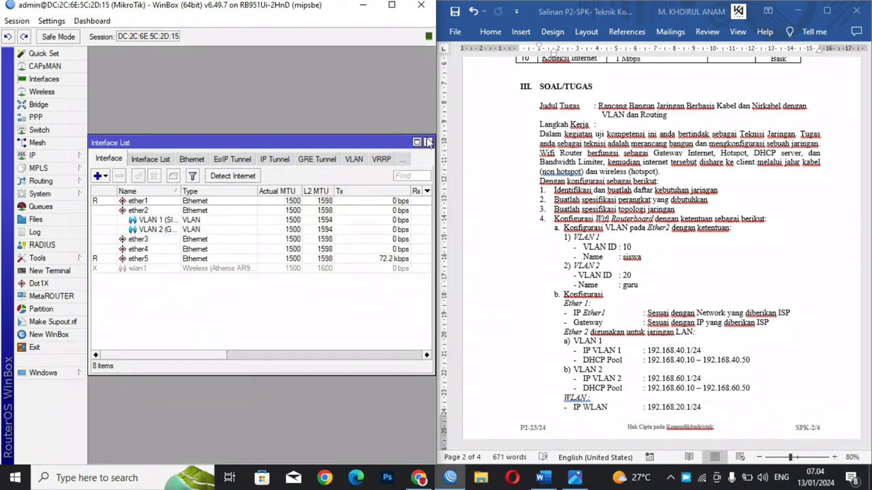
{"action": "left_click", "coordinate": [427, 142]}
Step: Highlight the VLAN 1 and VLAN 2 requirements on the exam sheet in yellow
{"action": "left_click", "coordinate": [589, 254]}
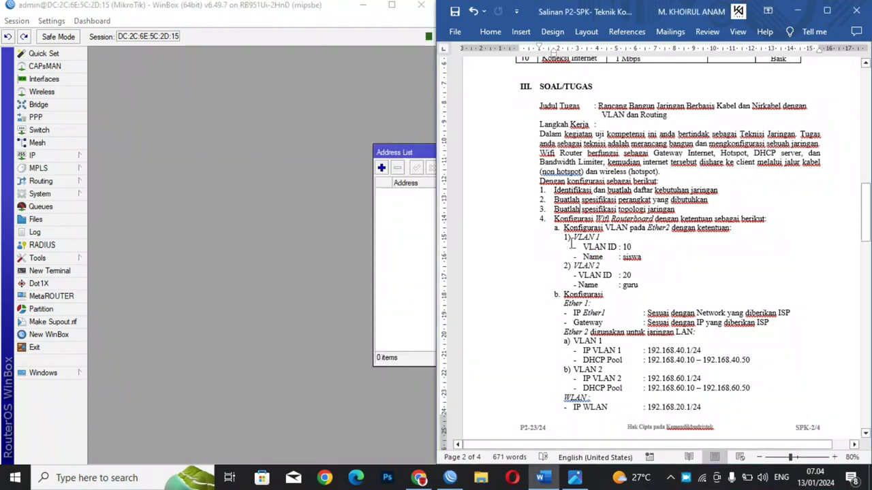
{"action": "left_click_drag", "start_coordinate": [563, 228], "coordinate": [638, 285]}
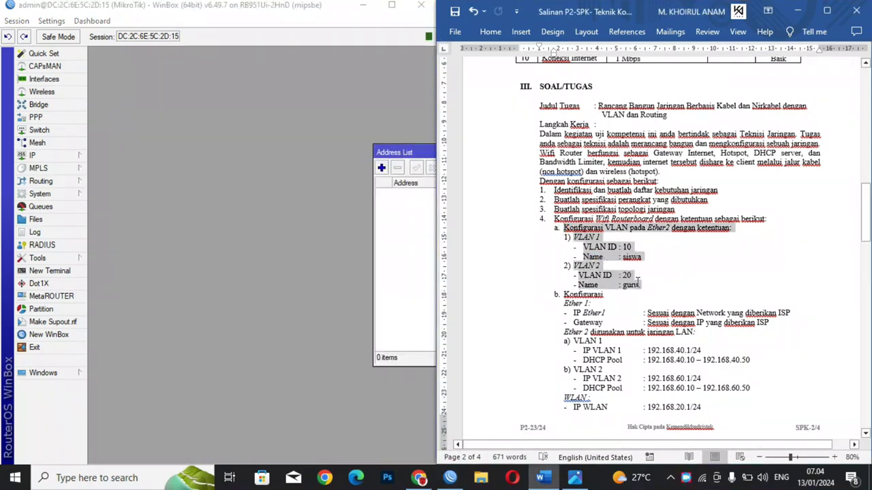
{"action": "left_click", "coordinate": [490, 32]}
{"action": "left_click", "coordinate": [523, 80]}
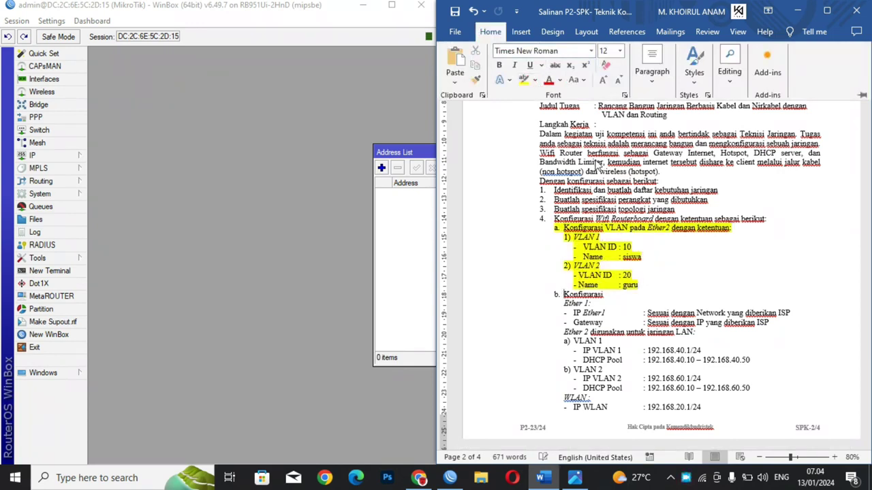
{"action": "left_click", "coordinate": [633, 247]}
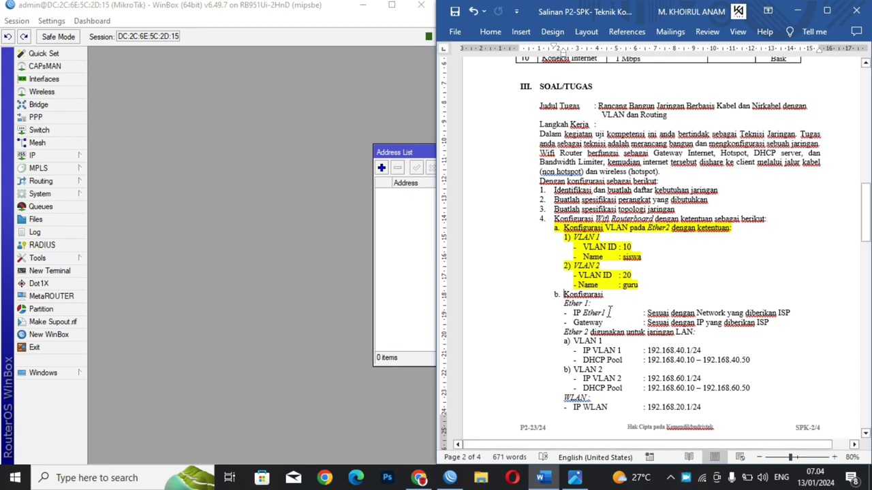
{"action": "left_click", "coordinate": [37, 155]}
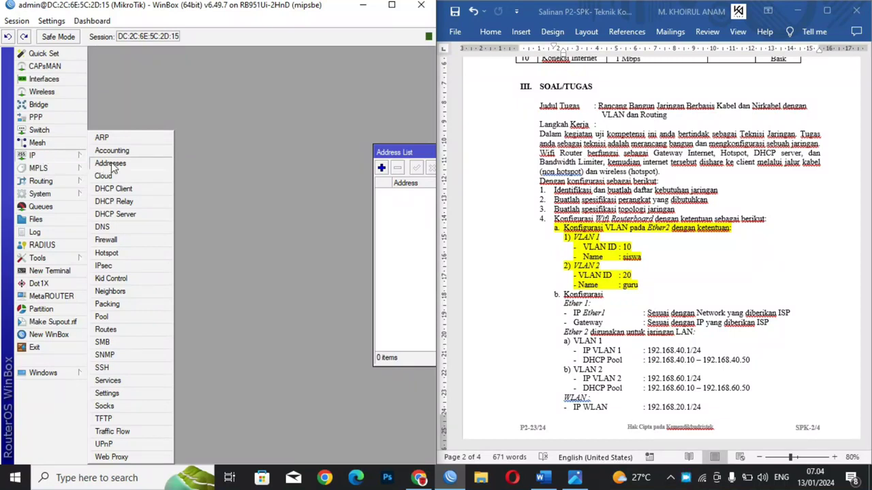
Step: Add a DHCP client on ether1, which binds the address 192.168.10.5/24
{"action": "mouse_move", "coordinate": [78, 173]}
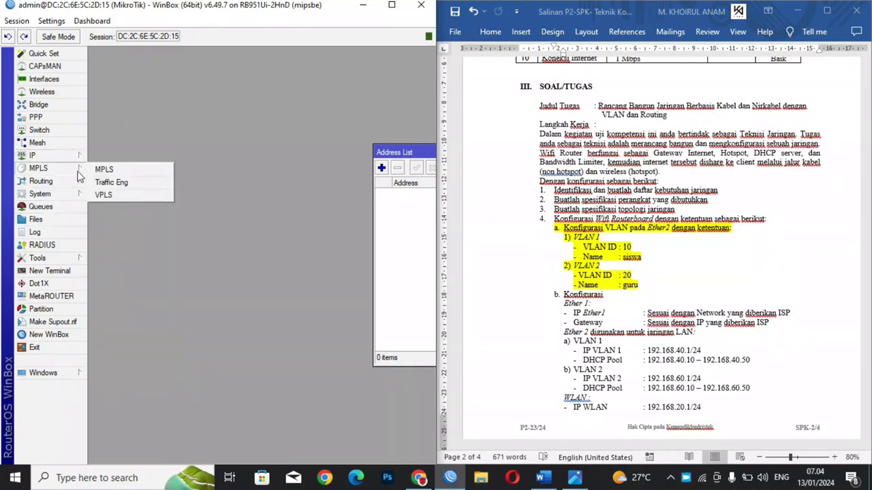
{"action": "mouse_move", "coordinate": [51, 158]}
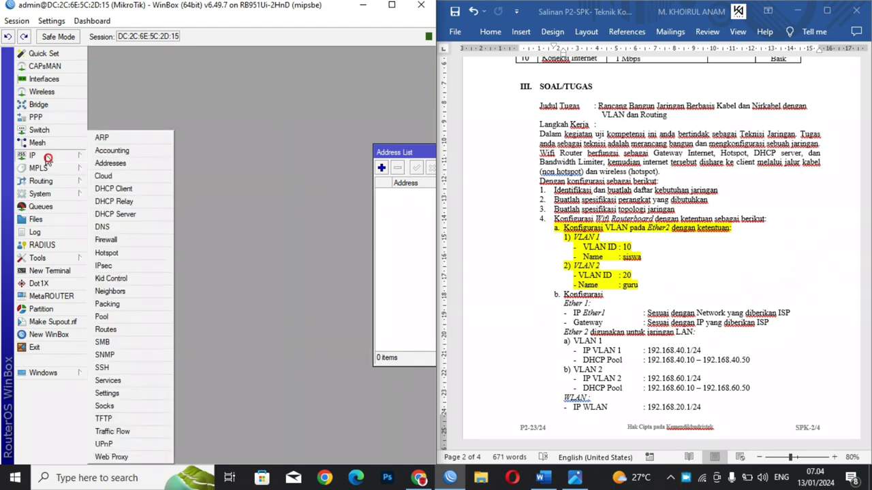
{"action": "left_click", "coordinate": [120, 191]}
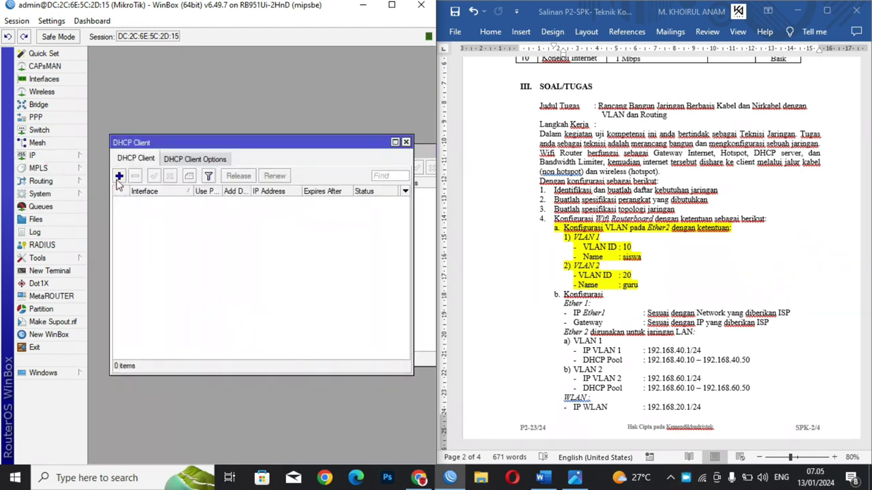
{"action": "left_click", "coordinate": [119, 176]}
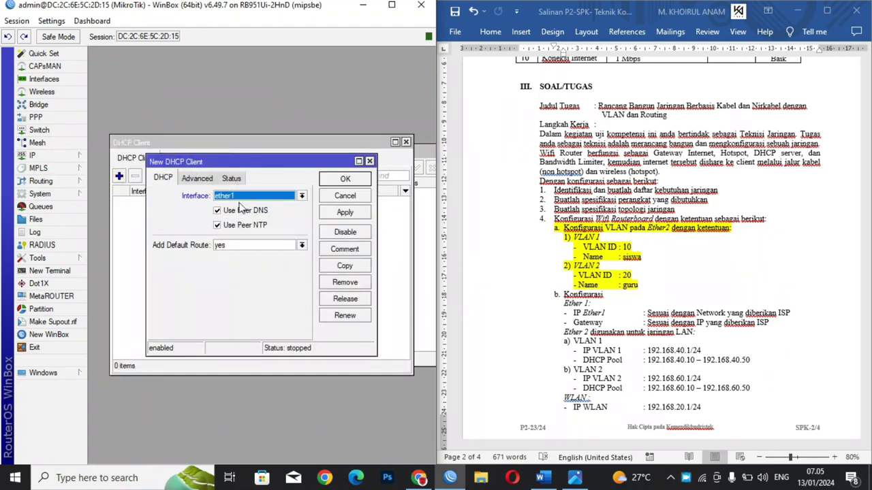
{"action": "left_click", "coordinate": [346, 214]}
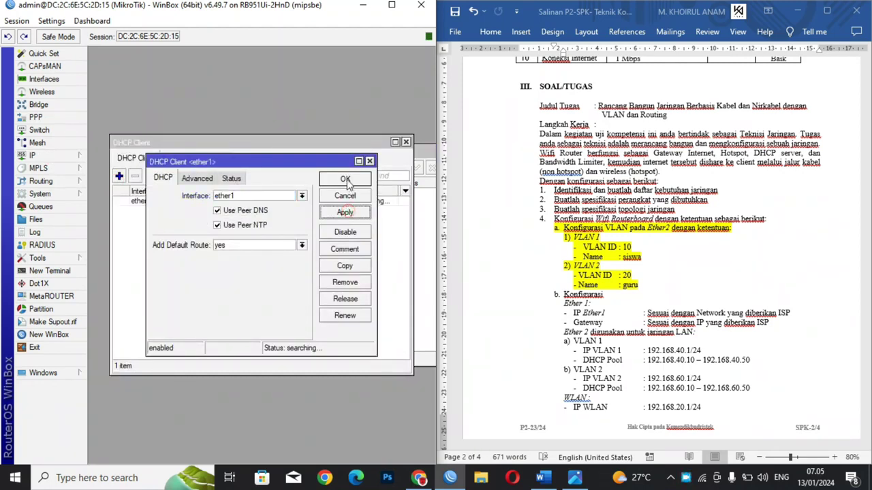
{"action": "left_click", "coordinate": [342, 178]}
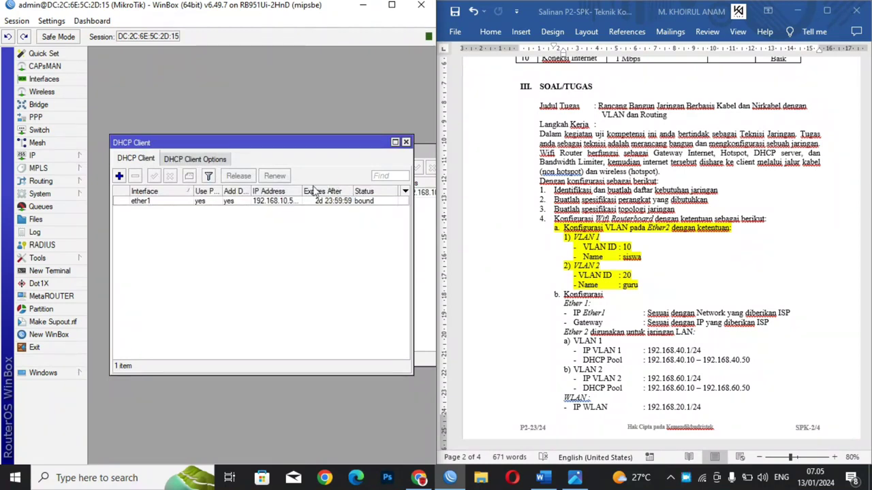
{"action": "left_click_drag", "start_coordinate": [301, 195], "coordinate": [310, 194]}
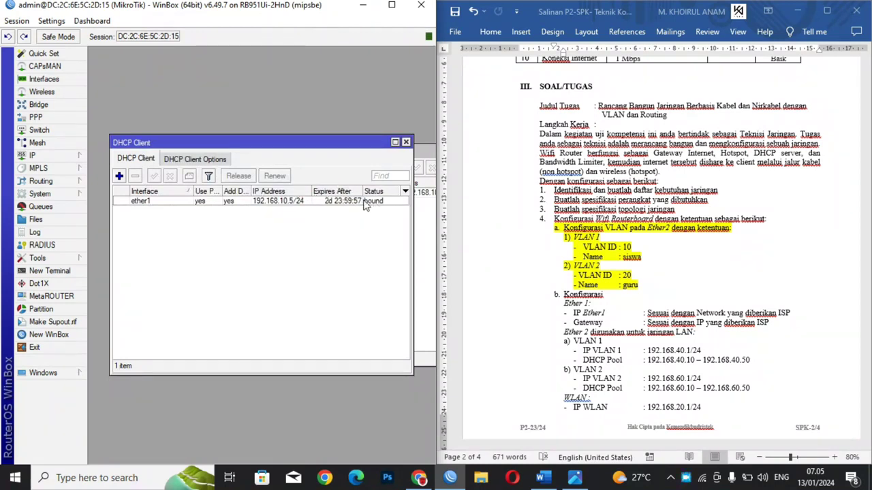
{"action": "left_click", "coordinate": [396, 142]}
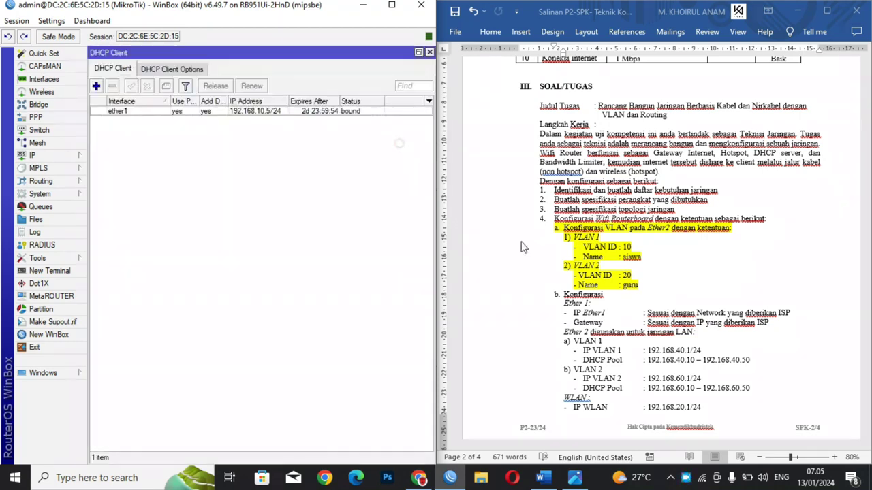
{"action": "left_click", "coordinate": [777, 324]}
{"action": "left_click_drag", "start_coordinate": [775, 325], "coordinate": [564, 295]}
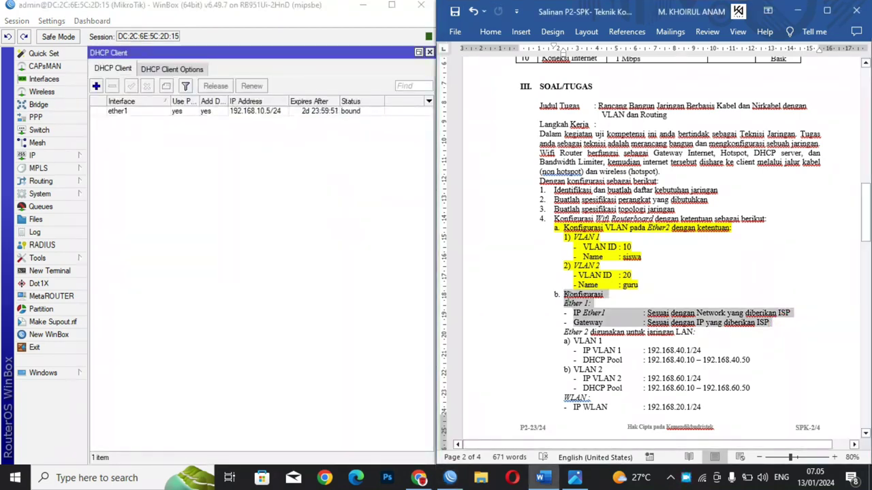
Step: Highlight the Konfigurasi, Ether1 IP and Gateway lines in yellow and scroll to the next page
{"action": "left_click", "coordinate": [494, 31]}
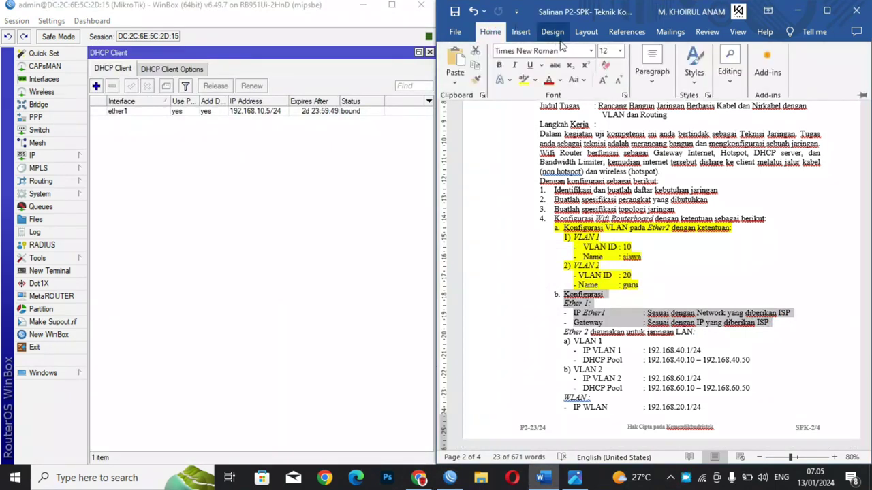
{"action": "left_click", "coordinate": [523, 79]}
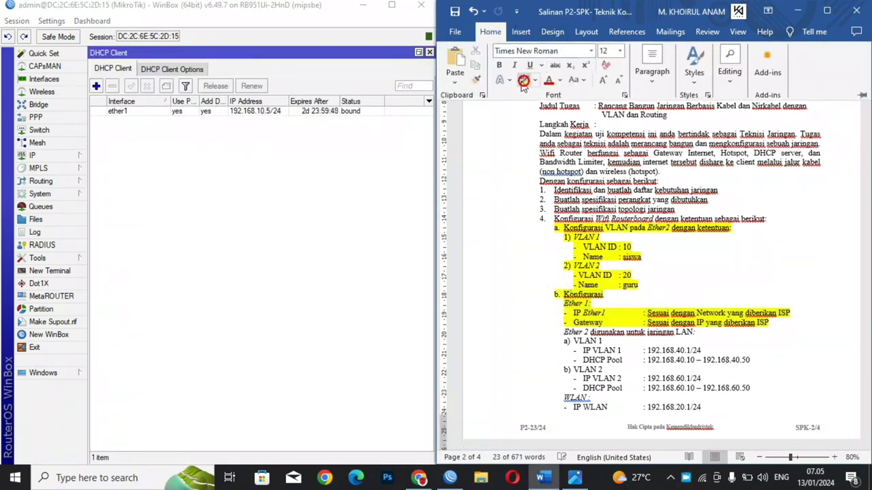
{"action": "left_click", "coordinate": [580, 326]}
{"action": "key", "text": "Down"}
{"action": "key", "text": "Down"}
{"action": "key", "text": "Down"}
{"action": "key", "text": "Down"}
{"action": "key", "text": "Down"}
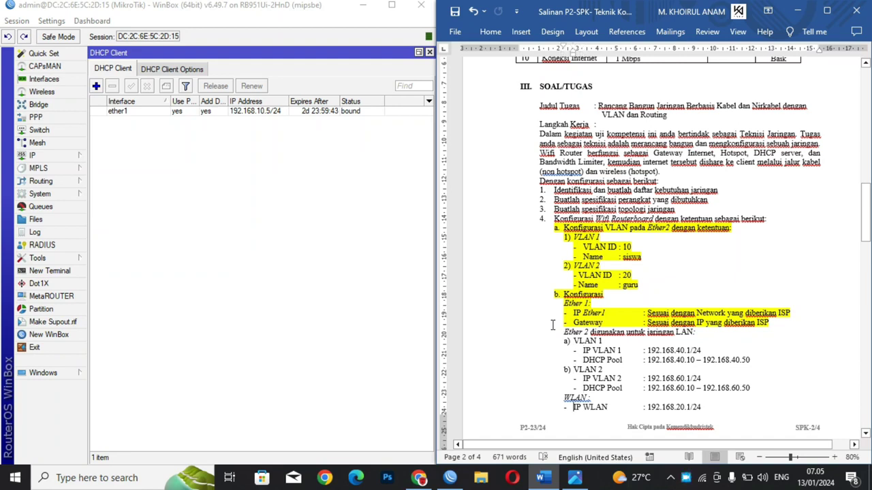
{"action": "scroll", "coordinate": [553, 326], "scroll_direction": "down", "scroll_amount": 3}
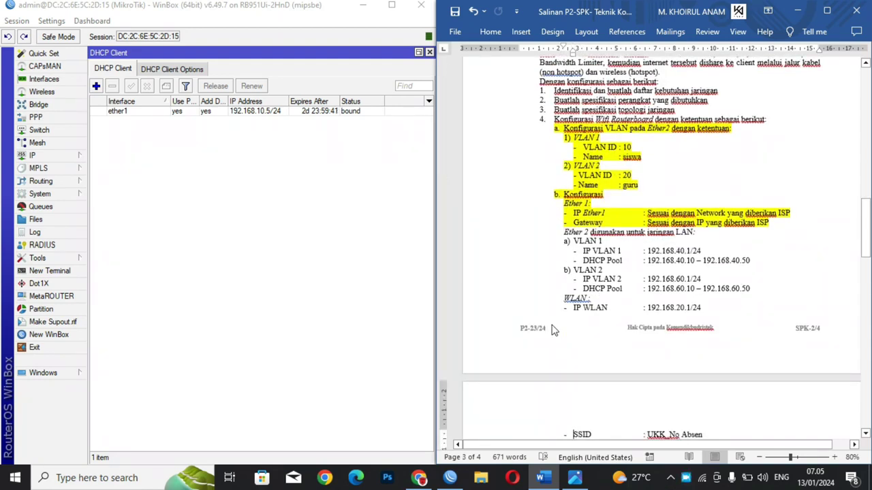
{"action": "key", "text": "Down"}
{"action": "scroll", "coordinate": [553, 331], "scroll_direction": "down", "scroll_amount": 2}
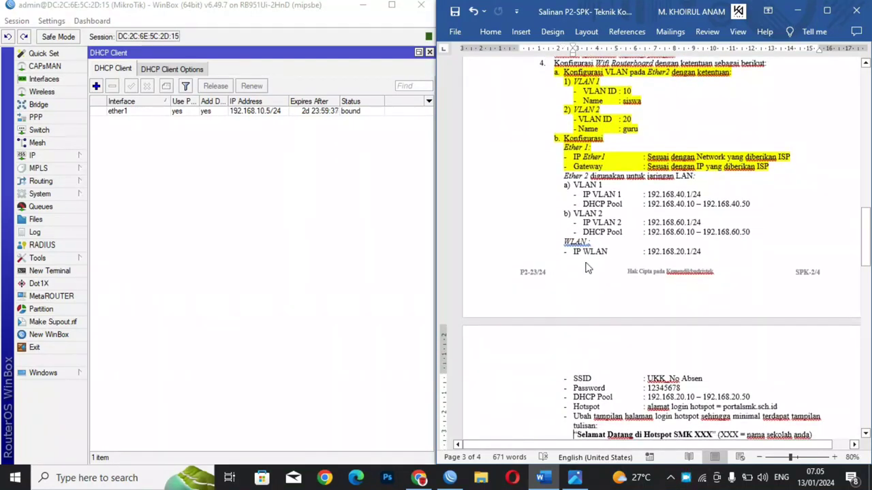
Step: Add address 192.168.40.1/24 on VLAN 1 (SISWA), copied from the exam sheet
{"action": "left_click", "coordinate": [31, 156]}
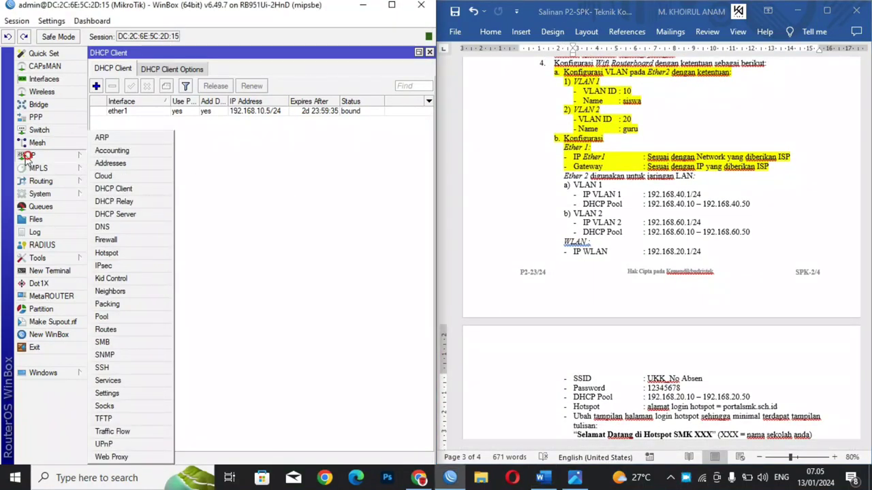
{"action": "left_click", "coordinate": [94, 166]}
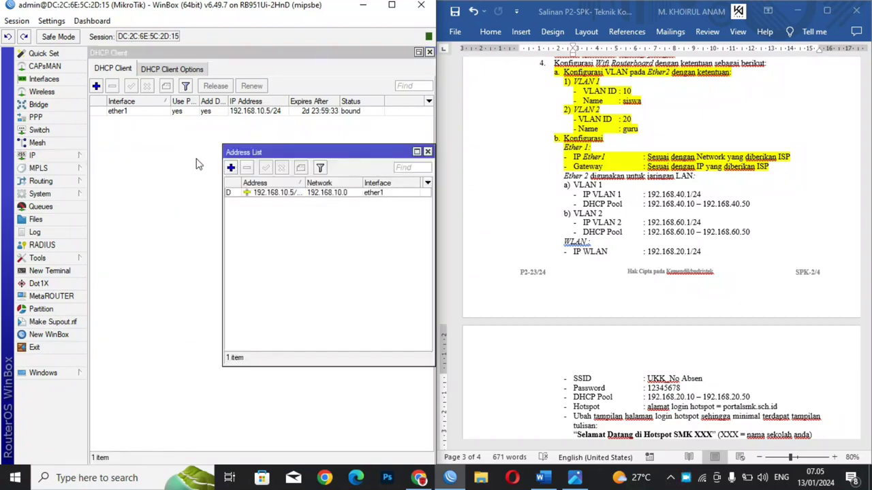
{"action": "left_click_drag", "start_coordinate": [262, 153], "coordinate": [196, 147]}
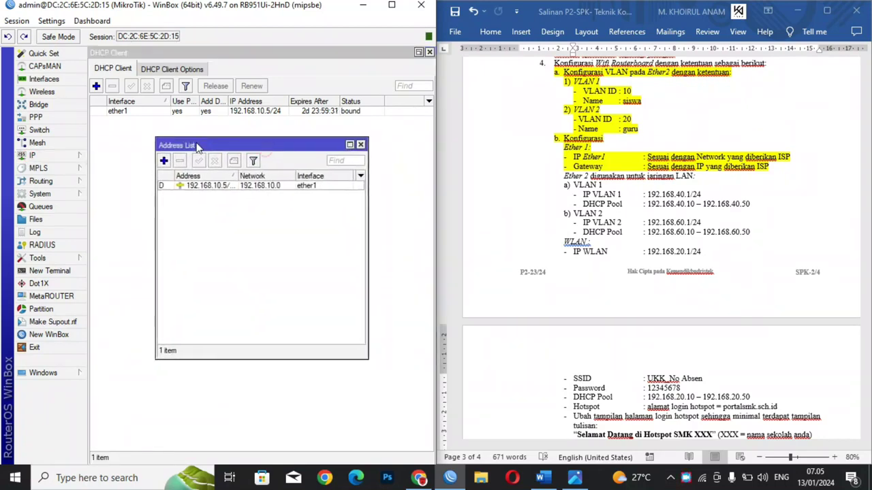
{"action": "left_click", "coordinate": [164, 162]}
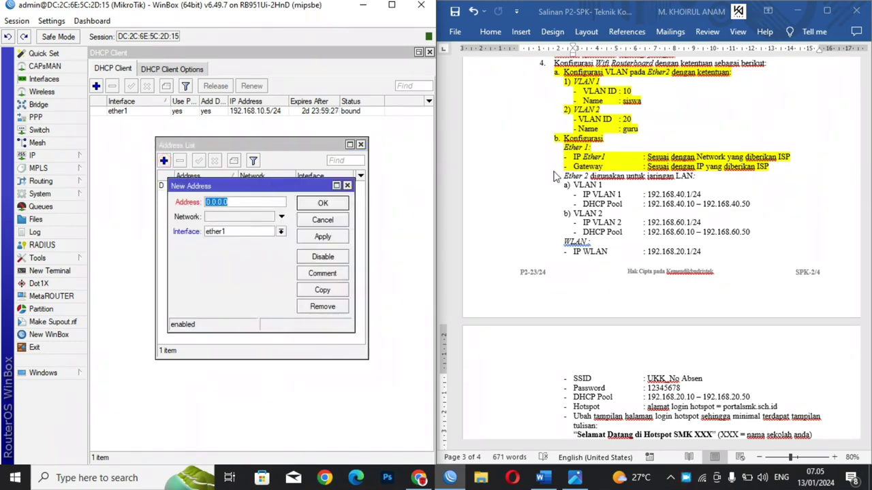
{"action": "left_click", "coordinate": [650, 195]}
{"action": "left_click_drag", "start_coordinate": [649, 195], "coordinate": [709, 195]}
{"action": "key", "text": "ctrl+c"}
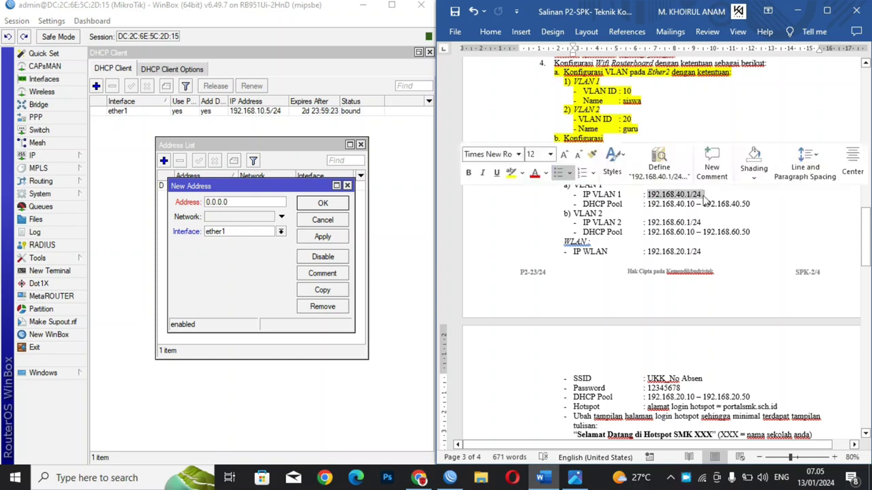
{"action": "left_click", "coordinate": [247, 202]}
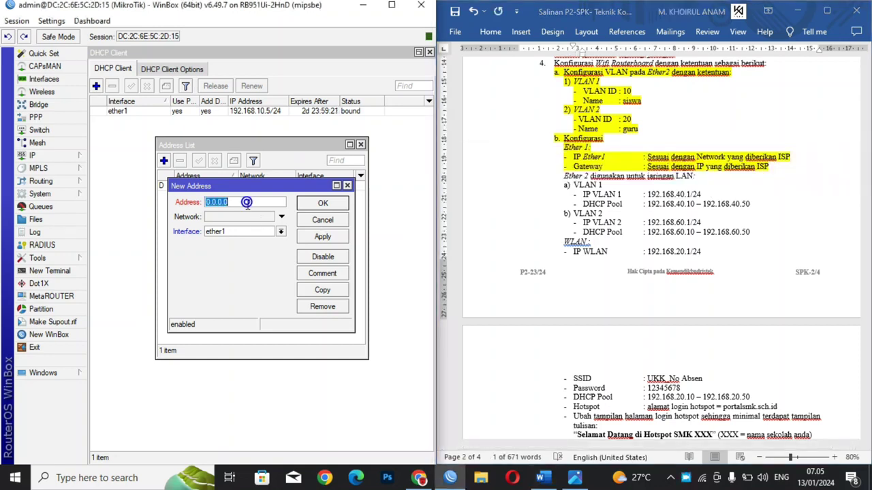
{"action": "key", "text": "ctrl+v"}
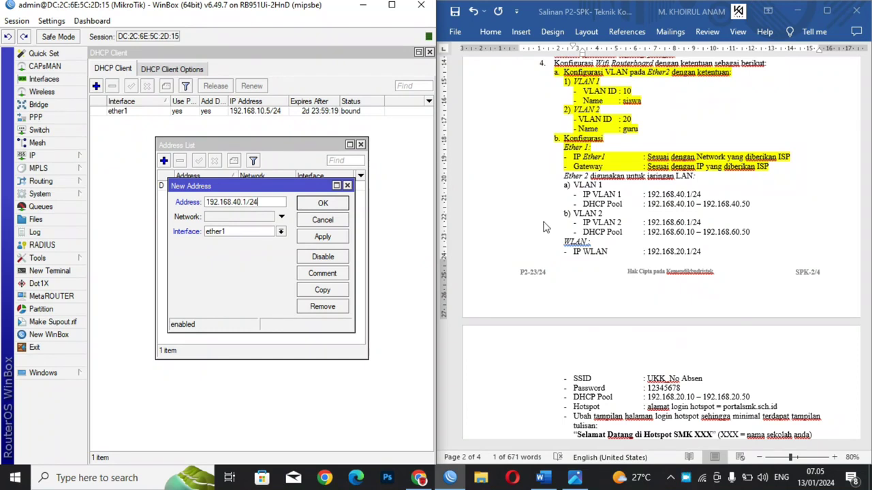
{"action": "left_click", "coordinate": [280, 232]}
{"action": "left_click", "coordinate": [265, 248]}
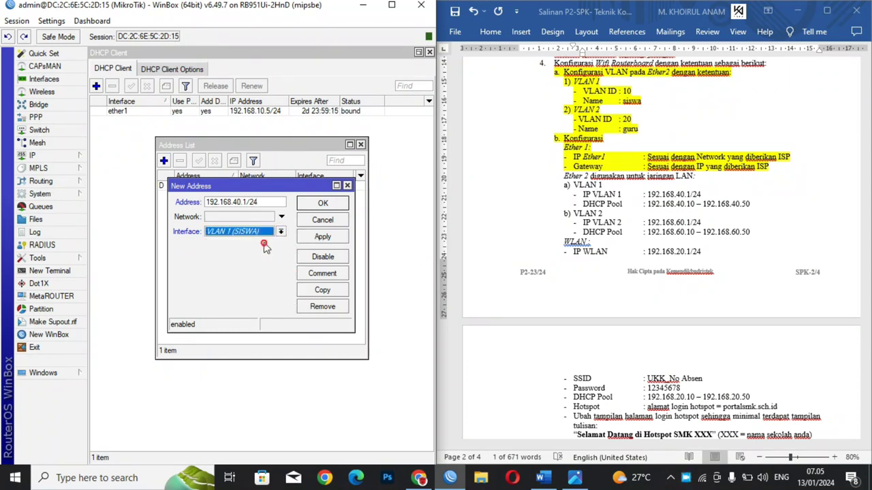
{"action": "left_click", "coordinate": [316, 237]}
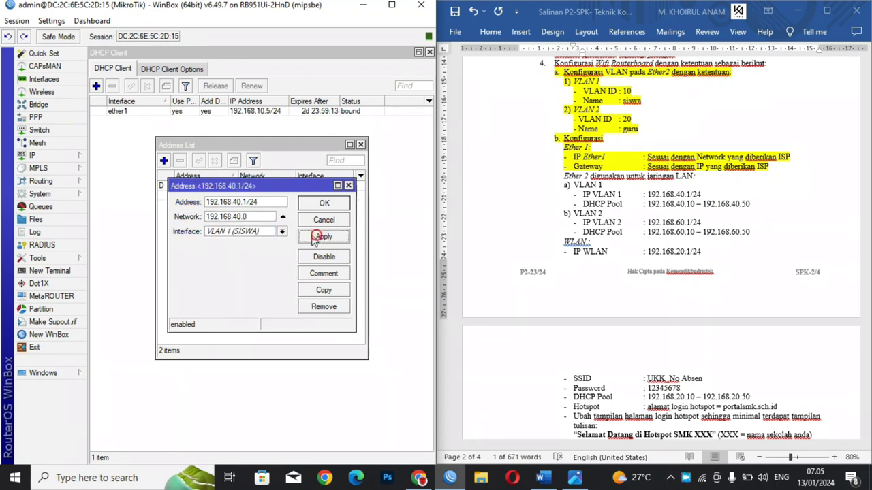
{"action": "left_click", "coordinate": [326, 202]}
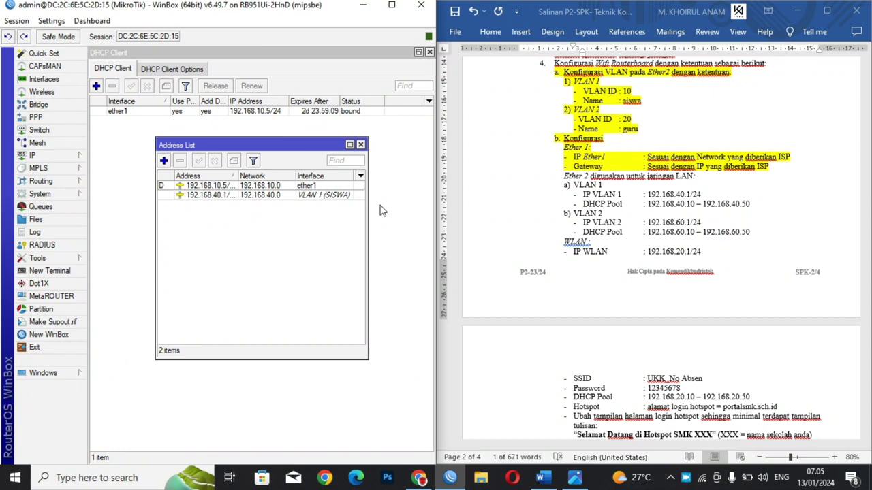
Step: Add address 192.168.60.1/24 on VLAN 2 (GURU) by editing the pasted VLAN 1 address
{"action": "left_click", "coordinate": [163, 161]}
{"action": "key", "text": "ctrl+v"}
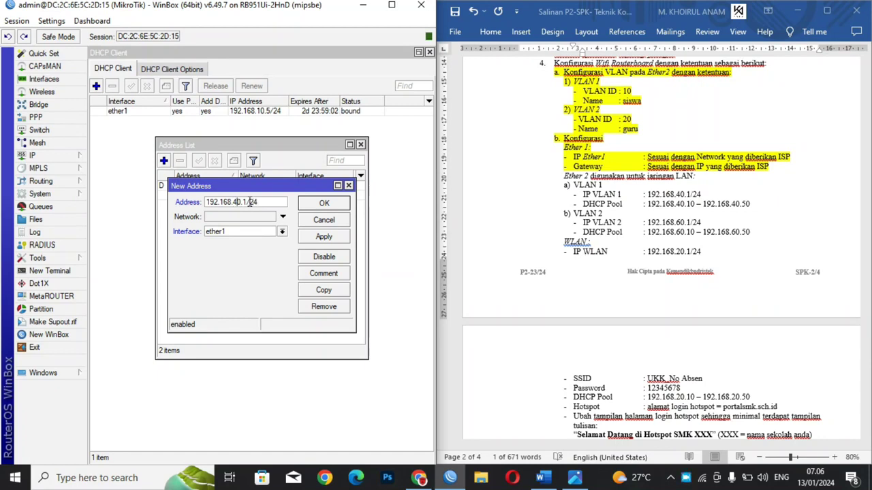
{"action": "key", "text": "BackSpace"}
{"action": "type", "text": "6"}
{"action": "left_click", "coordinate": [254, 232]}
{"action": "left_click", "coordinate": [233, 250]}
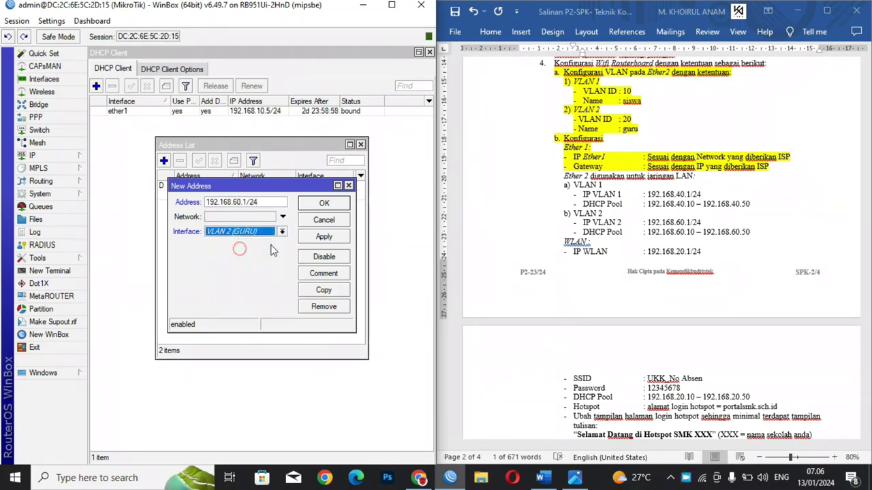
{"action": "left_click", "coordinate": [321, 238]}
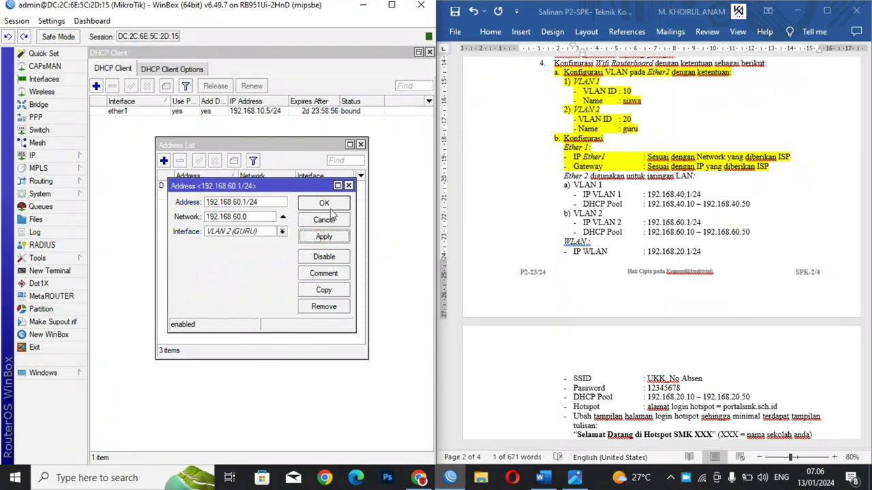
{"action": "left_click", "coordinate": [331, 207]}
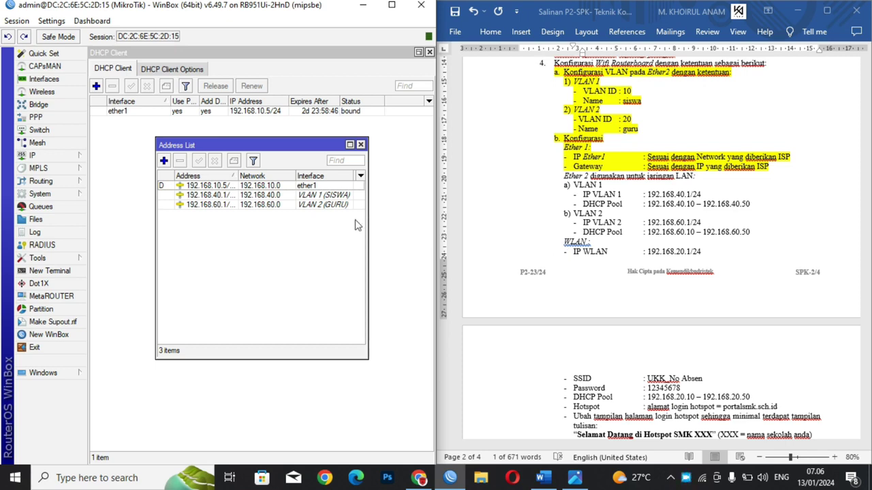
Step: Add address 192.168.20.1/24 on wlan1 by editing the pasted VLAN 1 address
{"action": "left_click", "coordinate": [163, 161]}
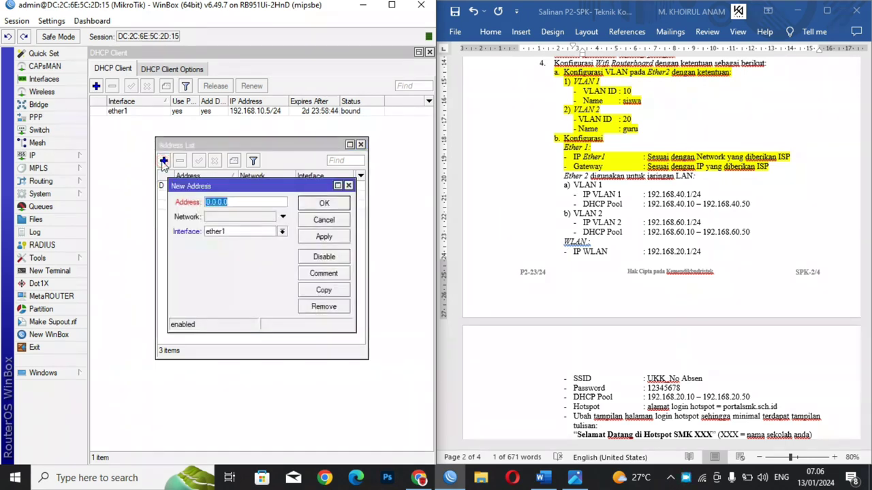
{"action": "key", "text": "ctrl+v"}
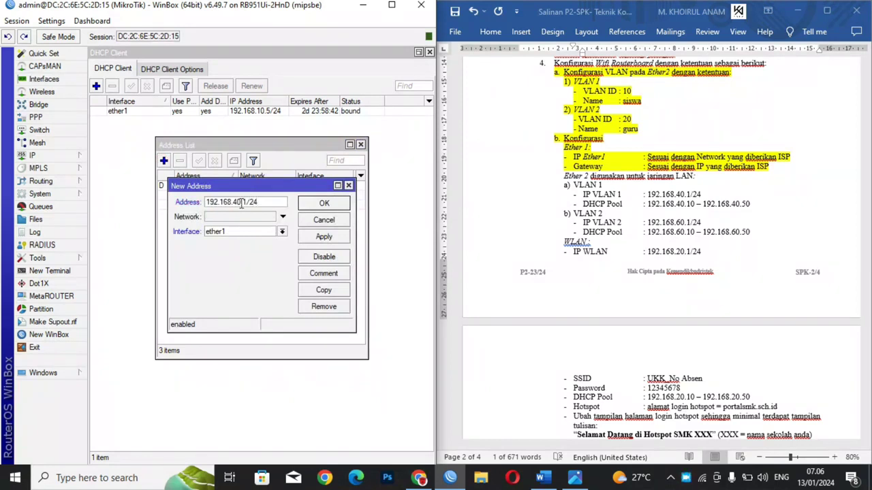
{"action": "double_click", "coordinate": [236, 202]}
{"action": "type", "text": "20"}
{"action": "left_click", "coordinate": [241, 233]}
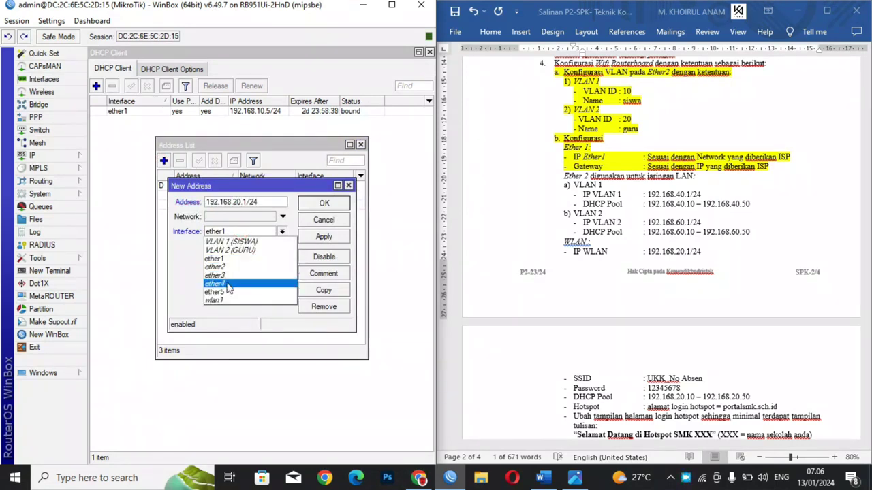
{"action": "left_click", "coordinate": [218, 299]}
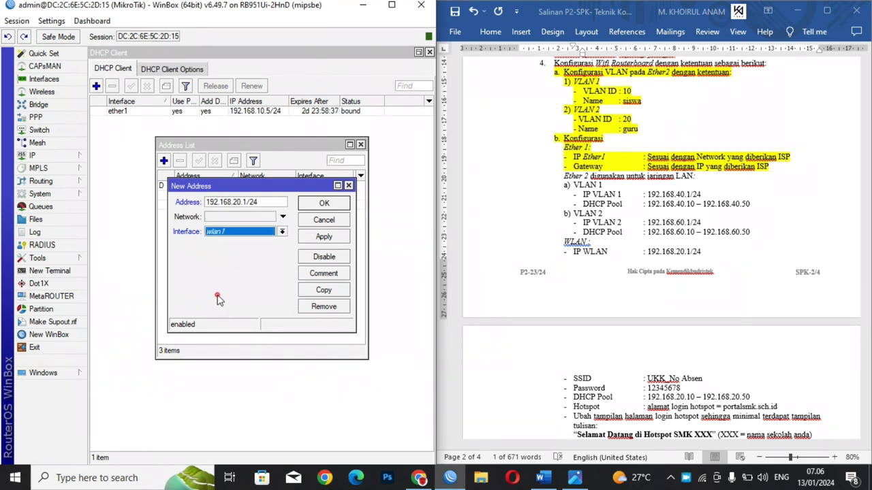
{"action": "left_click", "coordinate": [324, 238]}
{"action": "left_click", "coordinate": [319, 205]}
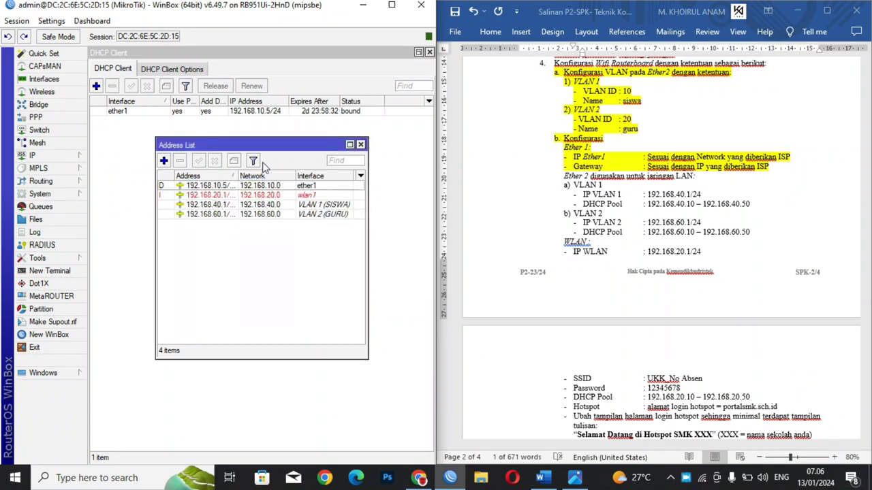
{"action": "left_click_drag", "start_coordinate": [248, 146], "coordinate": [259, 206]}
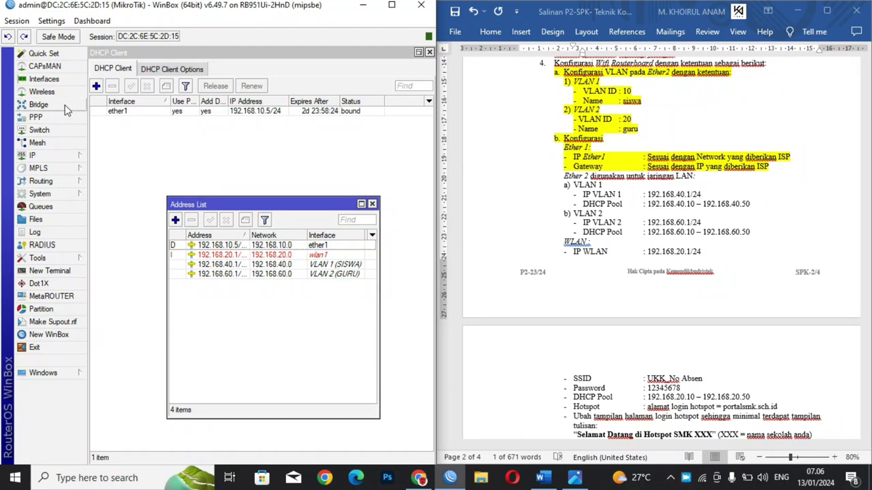
Step: Close the DHCP Client list and enable the disabled wlan1 wireless interface
{"action": "left_click", "coordinate": [430, 53]}
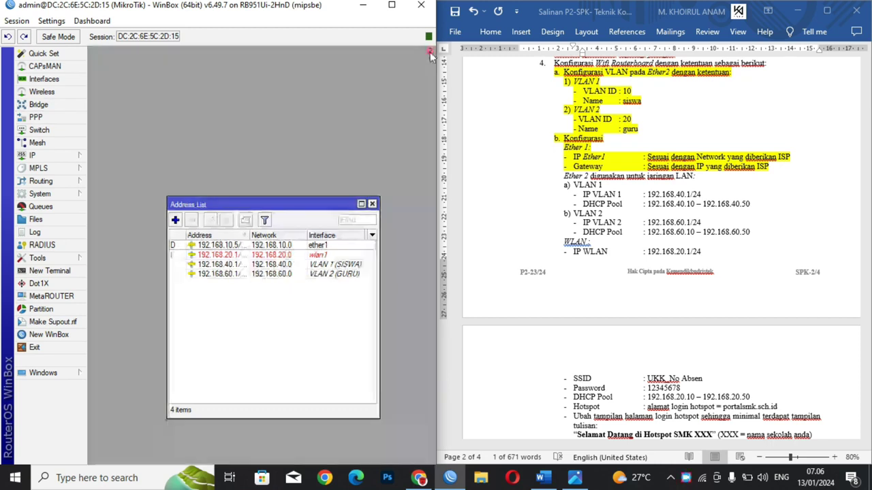
{"action": "left_click", "coordinate": [43, 93]}
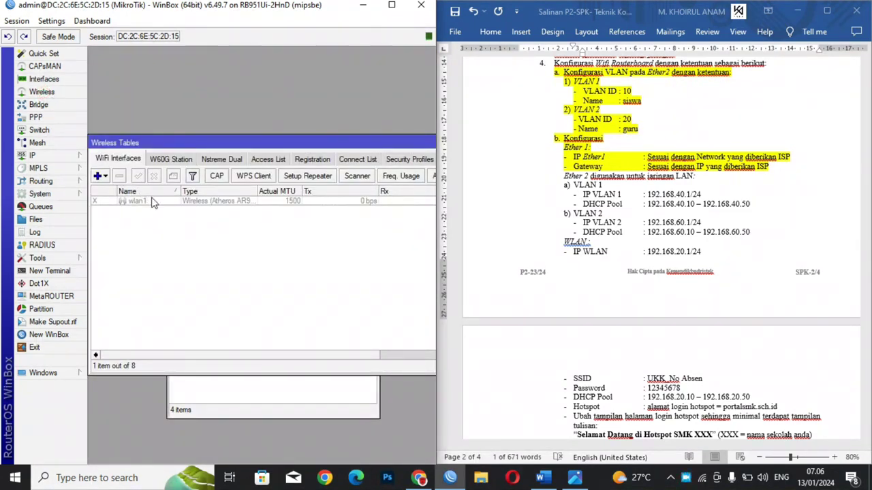
{"action": "left_click", "coordinate": [152, 204]}
{"action": "left_click_drag", "start_coordinate": [186, 144], "coordinate": [190, 49]}
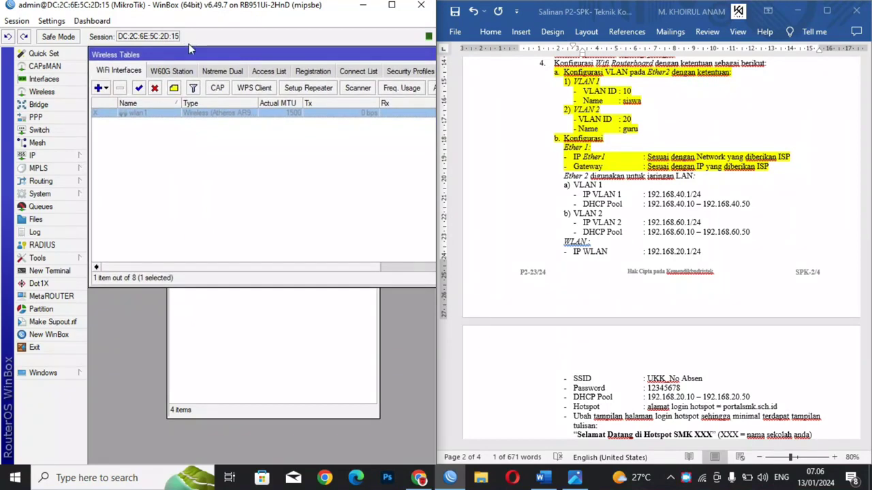
{"action": "left_click", "coordinate": [139, 89]}
Step: Close the Address List window and return to the exam sheet in Word
{"action": "left_click", "coordinate": [209, 378]}
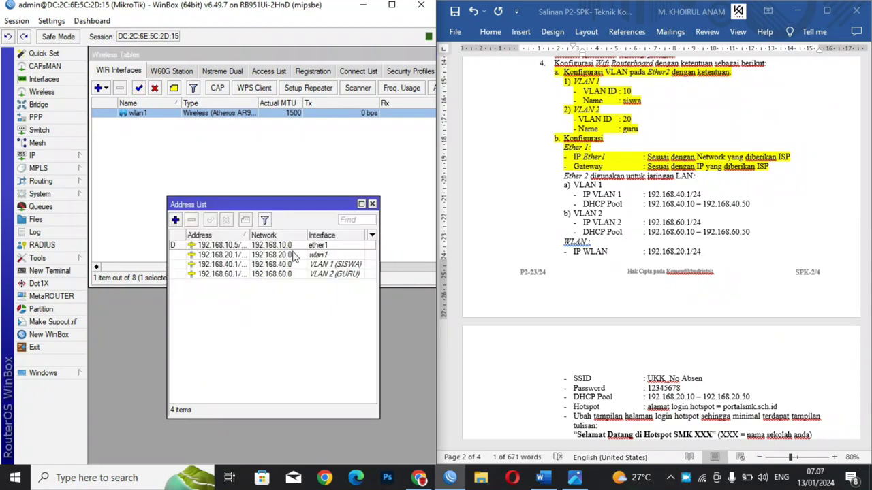
{"action": "left_click", "coordinate": [371, 203]}
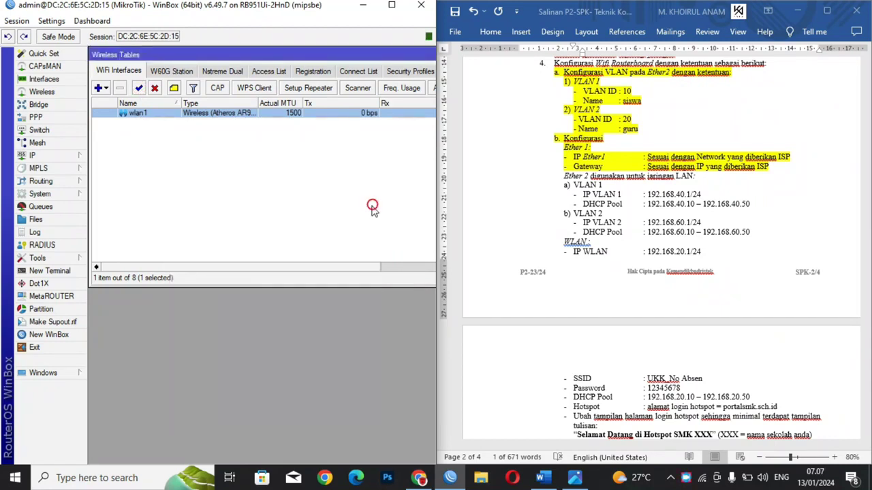
{"action": "left_click", "coordinate": [567, 180]}
Step: Highlight the exam sheet lines from 'Ether 2 digunakan' to 'IP WLAN' in yellow
{"action": "left_click_drag", "start_coordinate": [709, 255], "coordinate": [553, 174]}
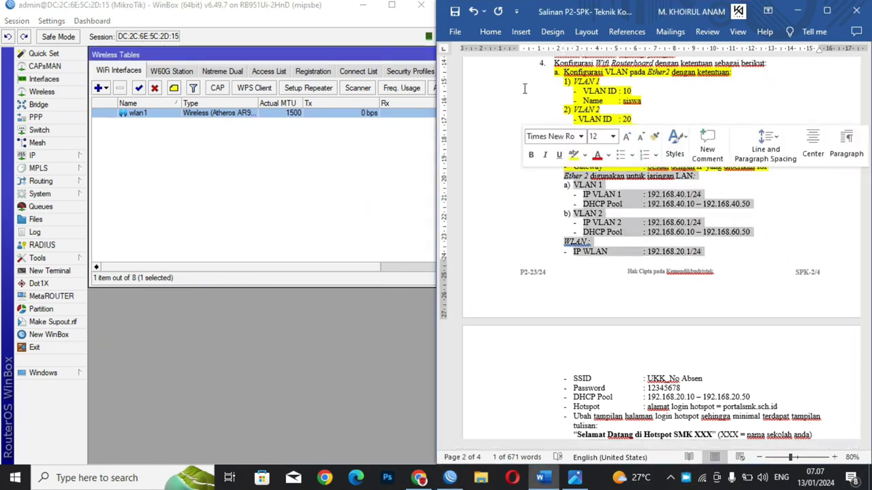
{"action": "left_click", "coordinate": [490, 32]}
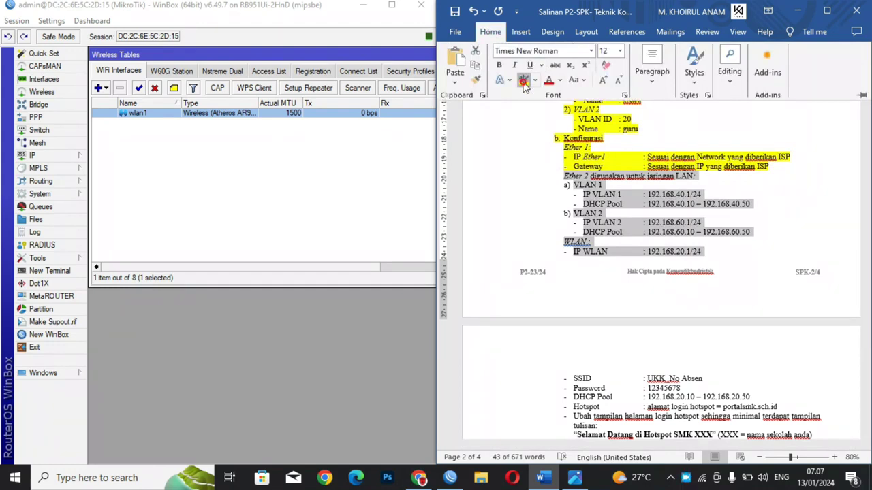
{"action": "left_click", "coordinate": [523, 80]}
{"action": "left_click", "coordinate": [559, 174]}
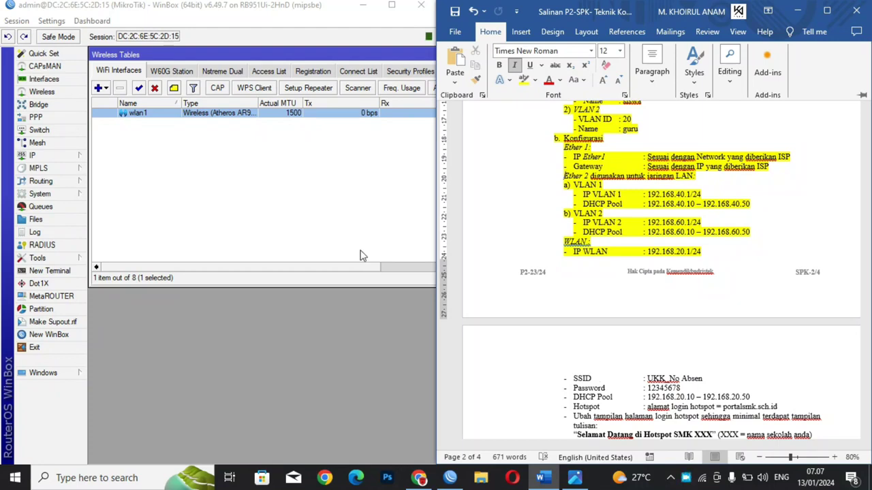
{"action": "left_click", "coordinate": [177, 54]}
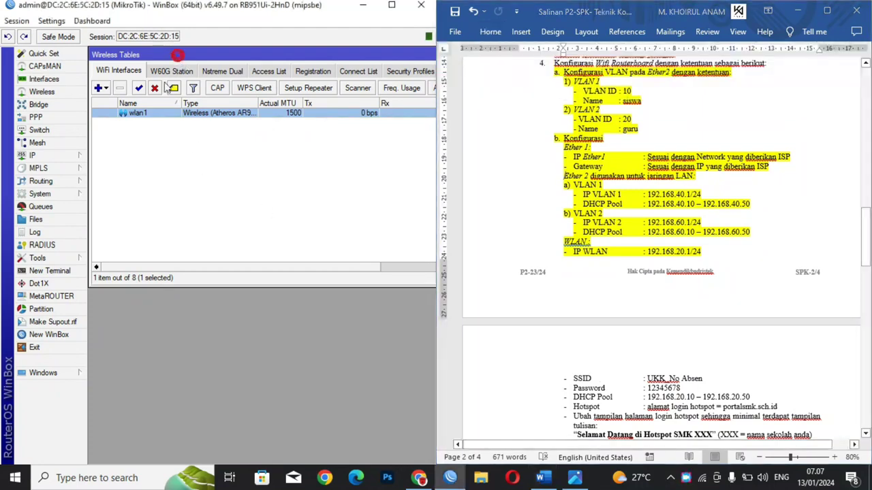
Step: Set wlan1 to ap bridge mode on band 2GHz-B/G/N
{"action": "double_click", "coordinate": [150, 117]}
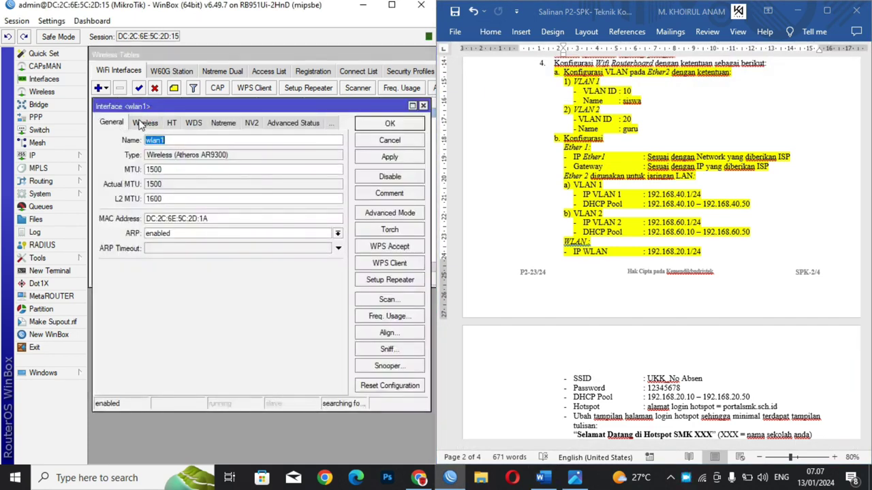
{"action": "left_click", "coordinate": [140, 122]}
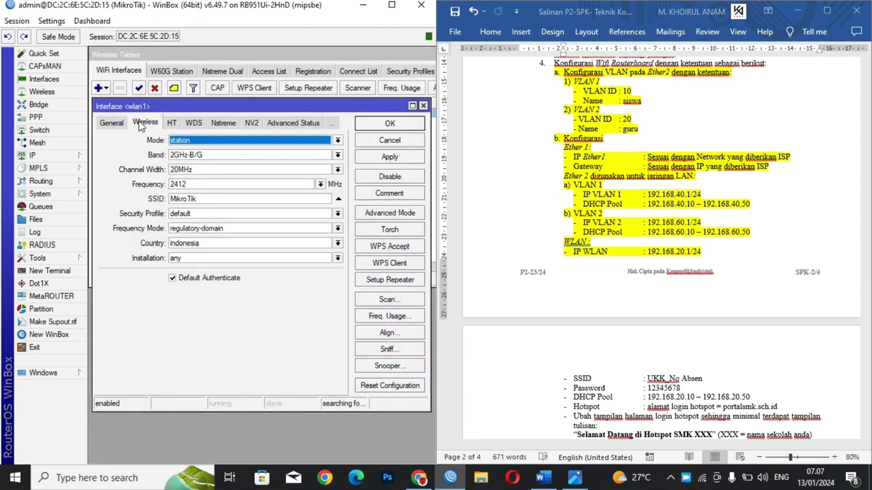
{"action": "left_click", "coordinate": [172, 141]}
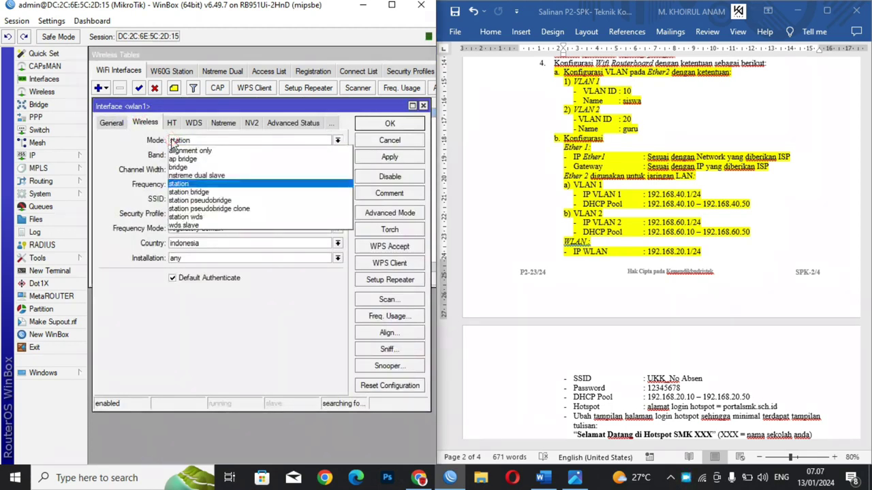
{"action": "left_click", "coordinate": [182, 159]}
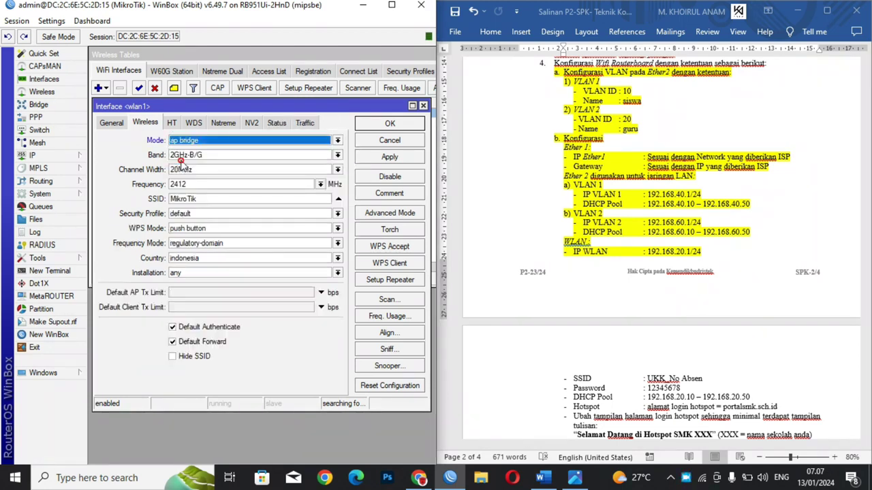
{"action": "left_click", "coordinate": [171, 155]}
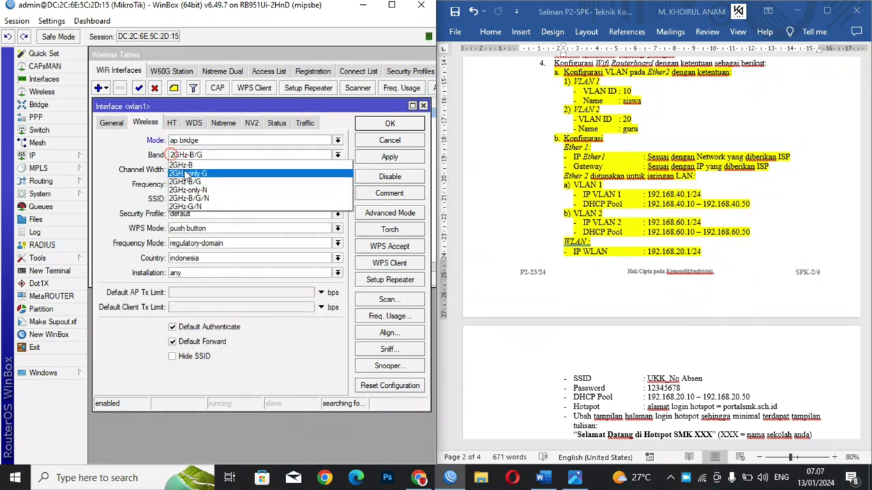
{"action": "left_click", "coordinate": [198, 197]}
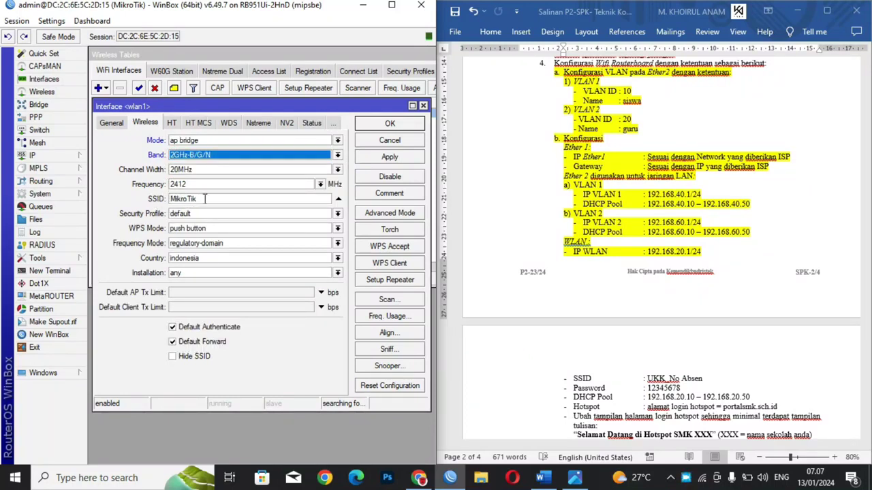
Step: Change wlan1's SSID from MikroTik to UKK_25 and save the settings
{"action": "double_click", "coordinate": [204, 198]}
{"action": "type", "text": "u"}
{"action": "key", "text": "BackSpace"}
{"action": "key", "text": "Caps_Lock"}
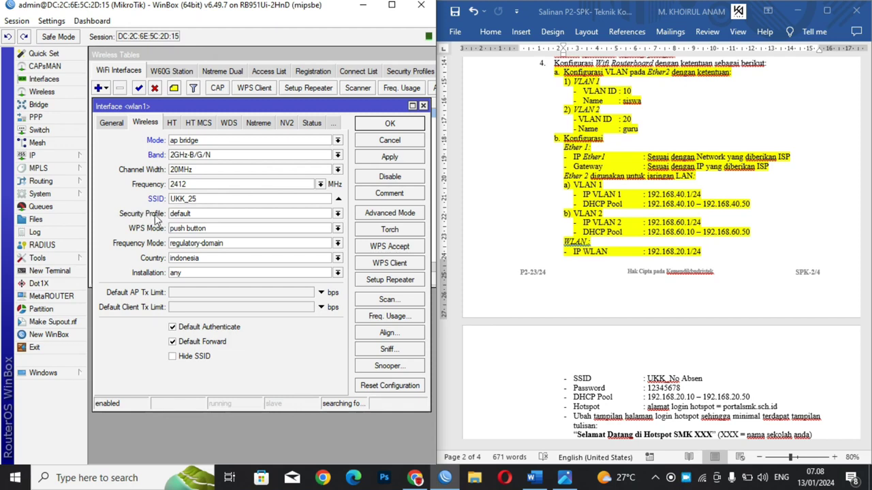
{"action": "left_click", "coordinate": [397, 159]}
{"action": "left_click", "coordinate": [389, 123]}
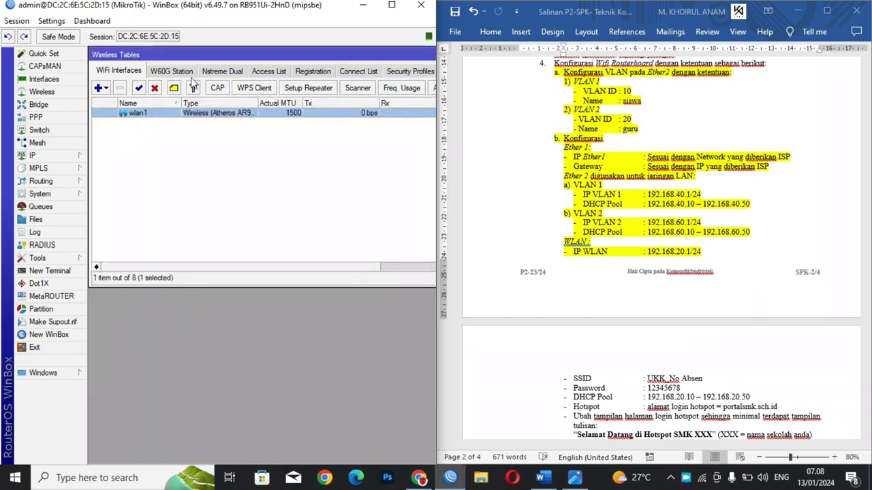
Step: Create security profile 'Password Wlan1' using dynamic keys, WPA/WPA2 PSK and a pre-shared key
{"action": "left_click", "coordinate": [402, 71]}
{"action": "left_click", "coordinate": [98, 89]}
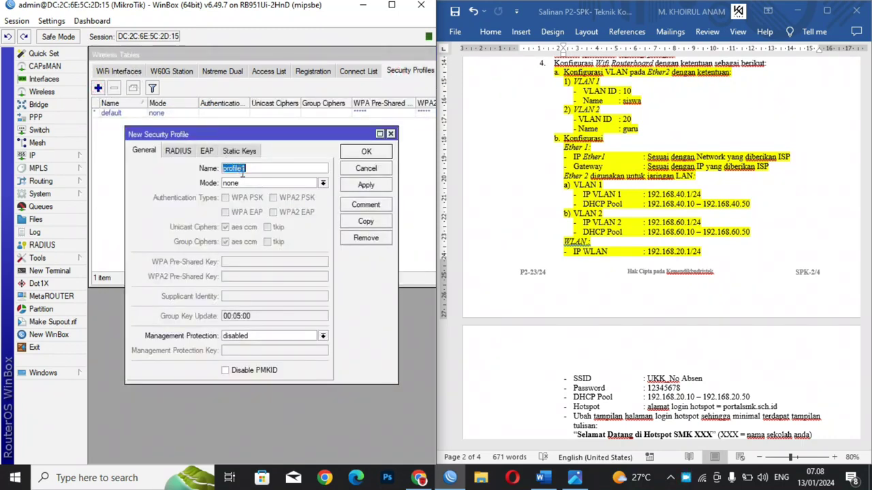
{"action": "left_click_drag", "start_coordinate": [250, 170], "coordinate": [186, 170]}
{"action": "type", "text": "Password Wlan1"}
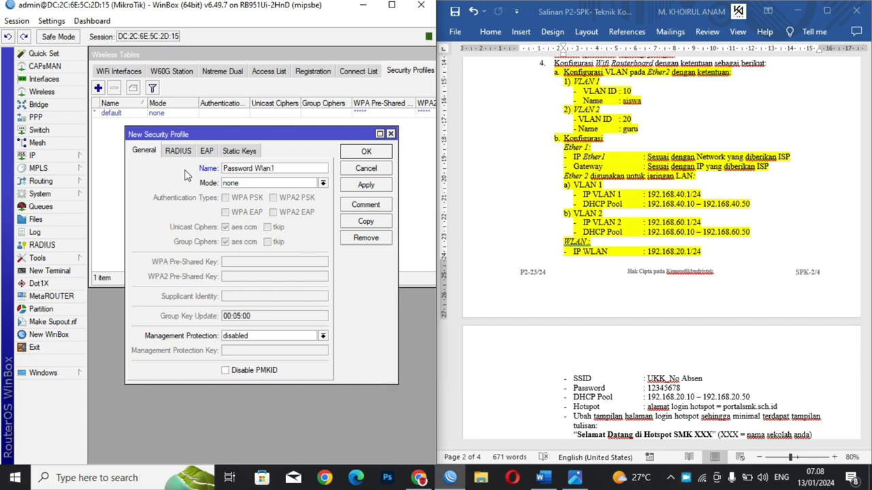
{"action": "left_click", "coordinate": [242, 185]}
{"action": "left_click", "coordinate": [244, 193]}
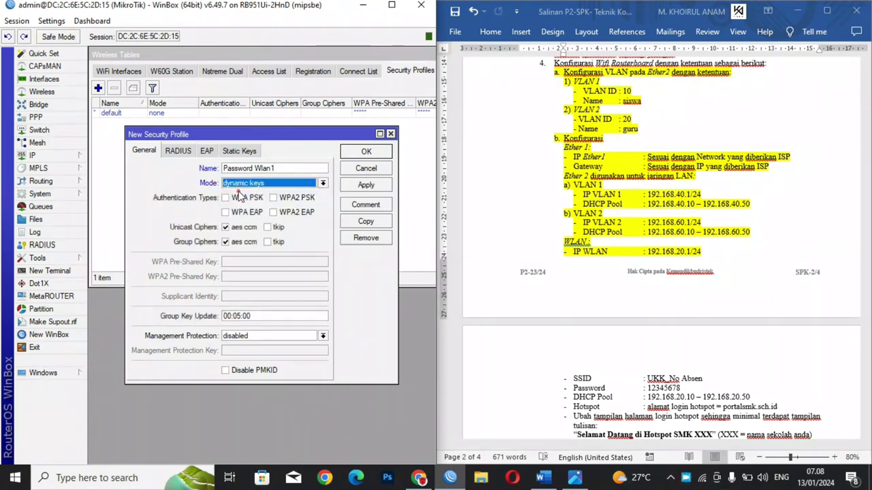
{"action": "left_click", "coordinate": [227, 199]}
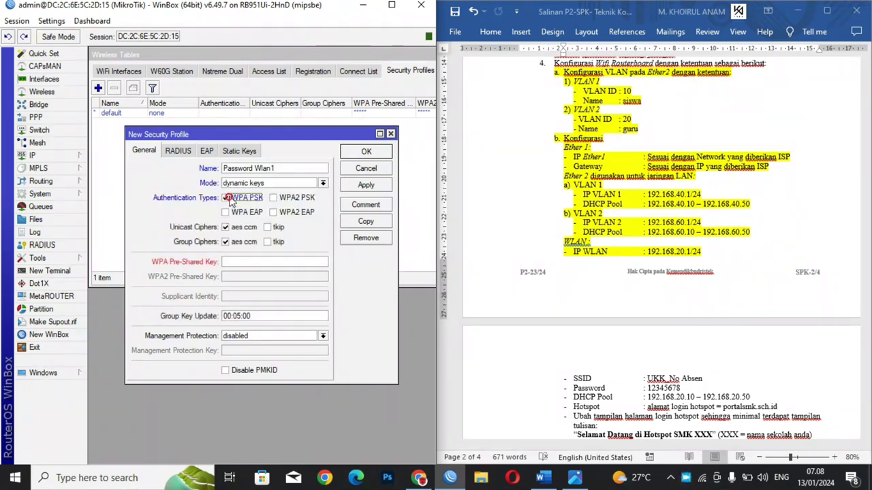
{"action": "left_click", "coordinate": [279, 201]}
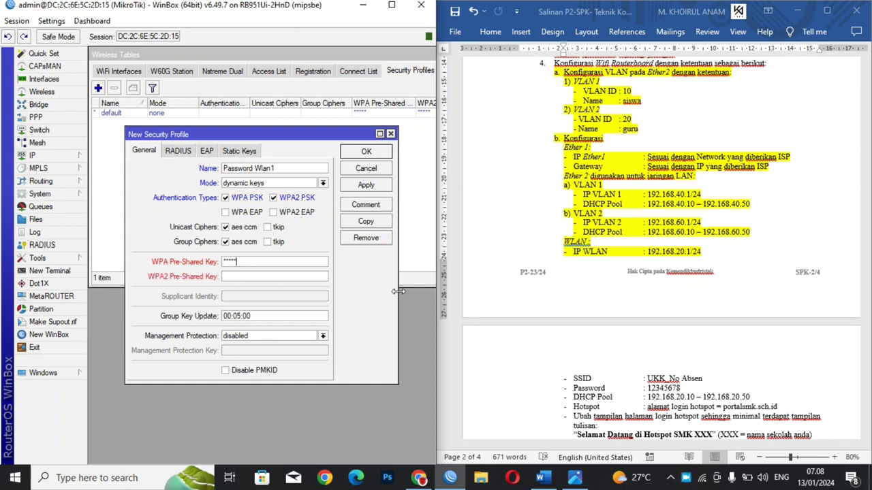
{"action": "type", "text": "812345678"}
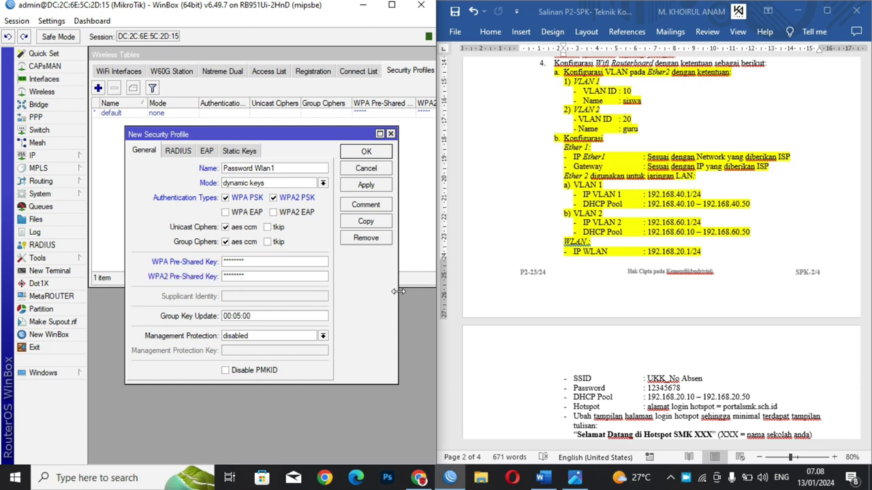
{"action": "left_click", "coordinate": [366, 186]}
{"action": "left_click", "coordinate": [365, 155]}
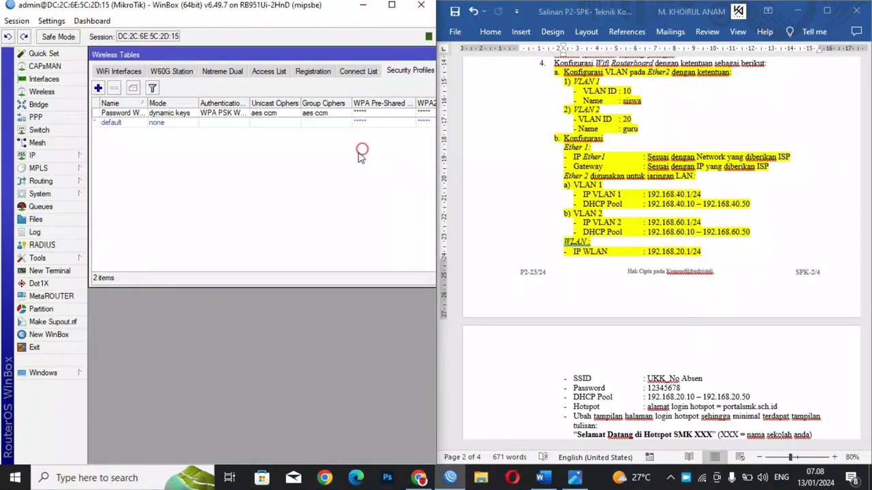
Step: Assign the Password Wlan1 security profile to wlan1 and save it
{"action": "left_click", "coordinate": [116, 71]}
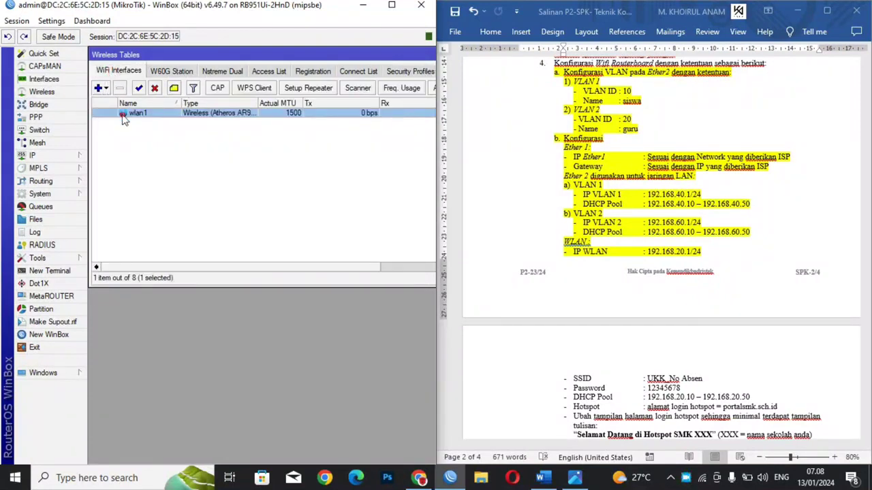
{"action": "double_click", "coordinate": [124, 116]}
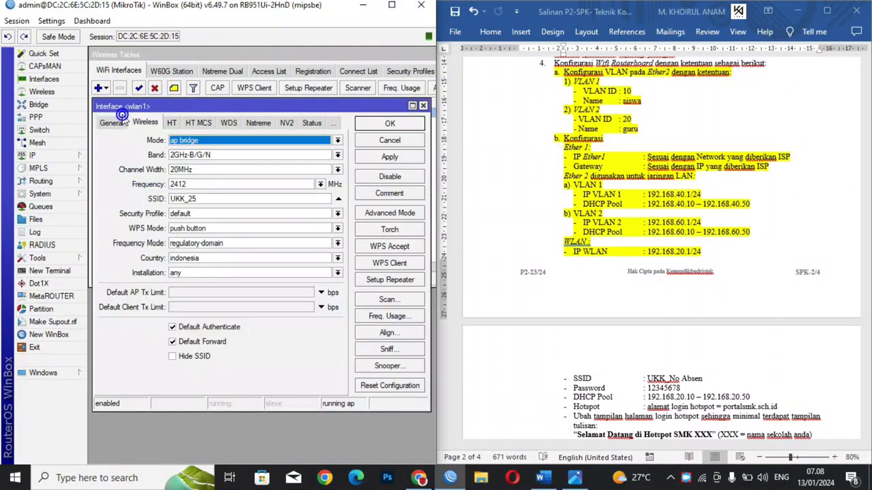
{"action": "left_click", "coordinate": [183, 216]}
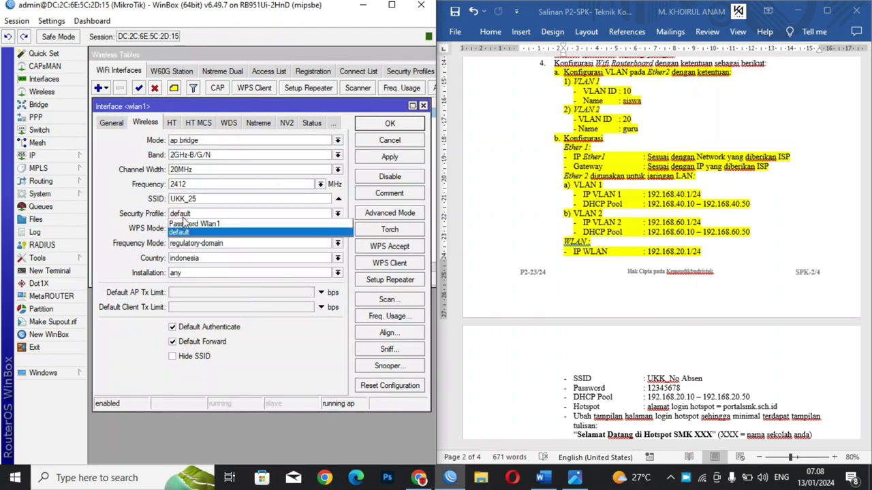
{"action": "left_click", "coordinate": [180, 225]}
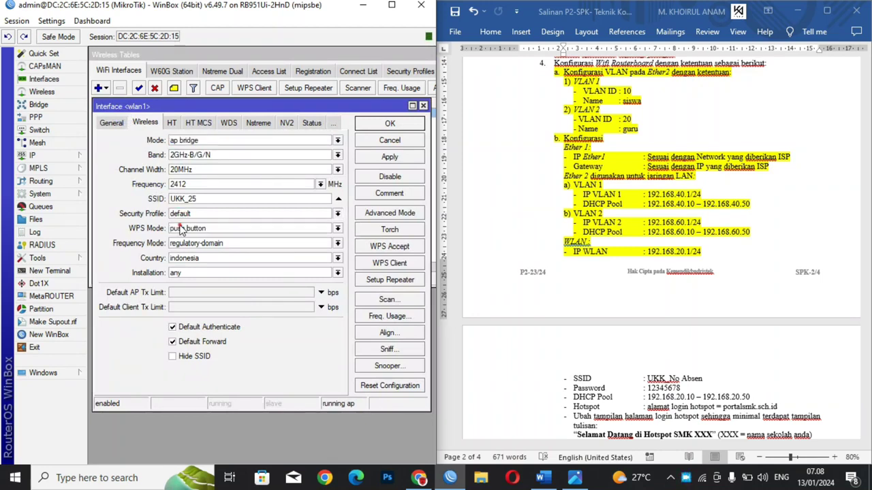
{"action": "left_click", "coordinate": [390, 158]}
{"action": "left_click", "coordinate": [394, 126]}
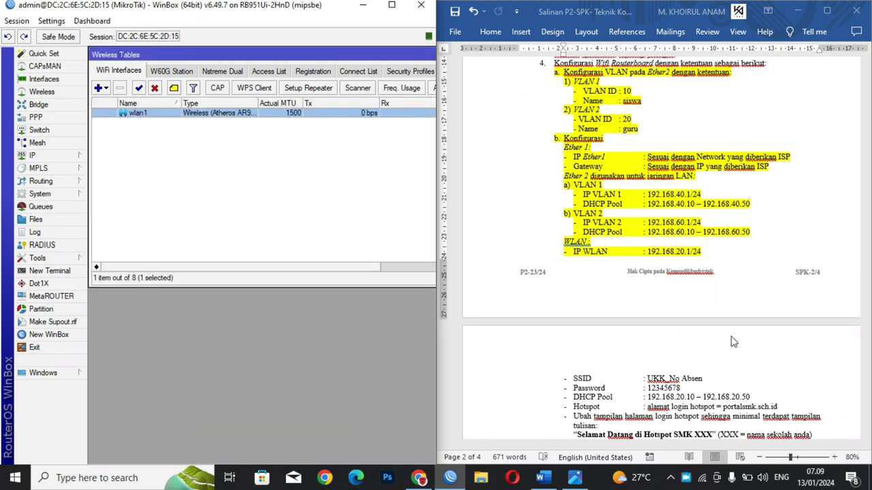
Step: Highlight the WLAN SSID and Password requirement lines in yellow
{"action": "left_click", "coordinate": [670, 377]}
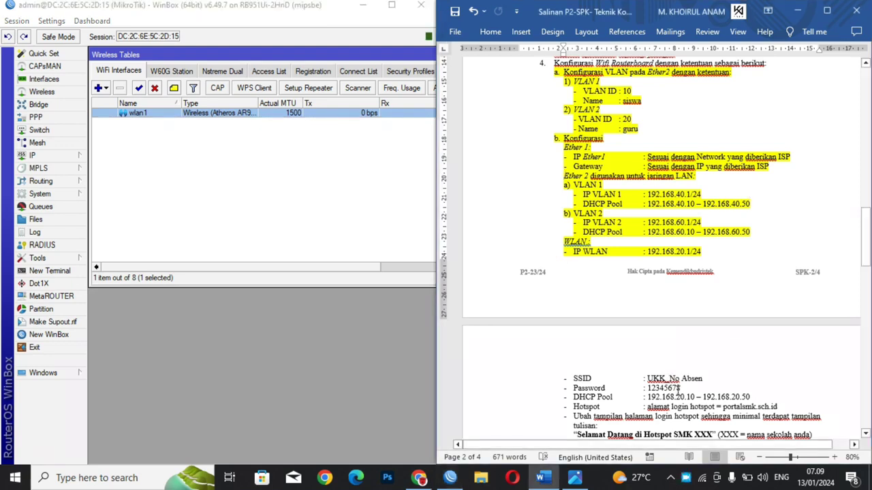
{"action": "left_click_drag", "start_coordinate": [681, 388], "coordinate": [573, 378]}
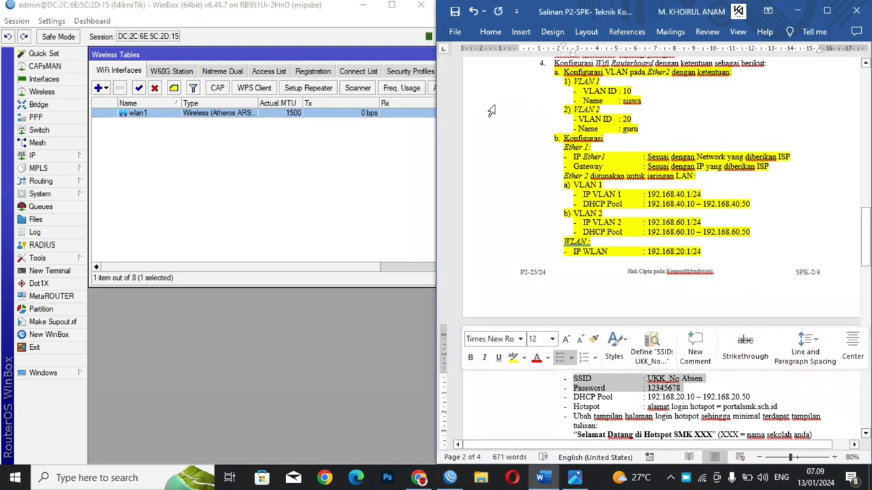
{"action": "left_click", "coordinate": [485, 36]}
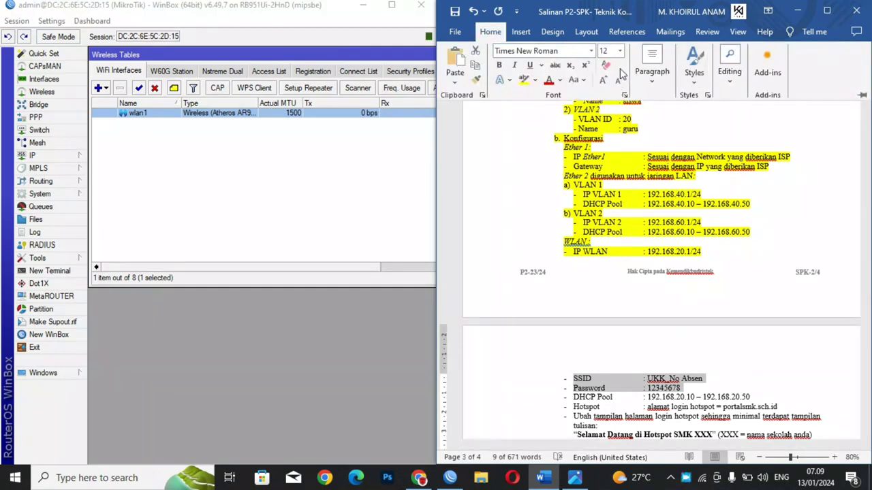
{"action": "left_click", "coordinate": [525, 80]}
{"action": "left_click", "coordinate": [601, 206]}
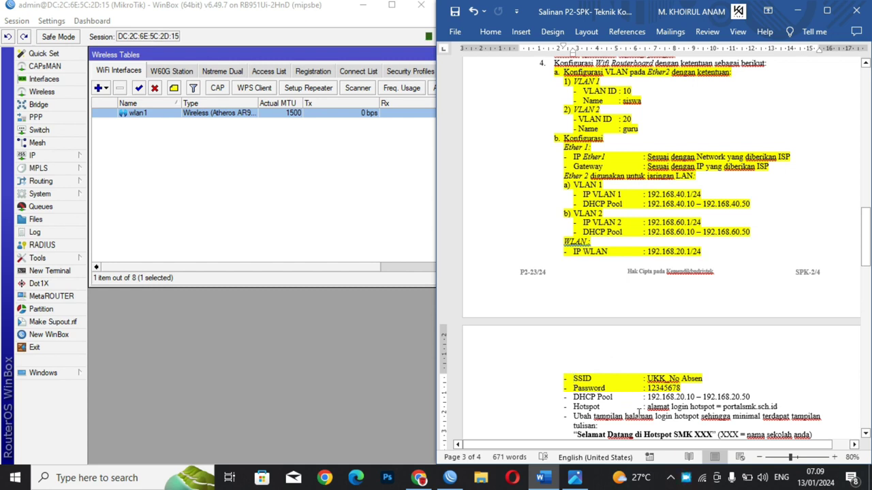
Step: Close the Wireless Tables window and open the IP > DHCP Server list
{"action": "left_click", "coordinate": [321, 43]}
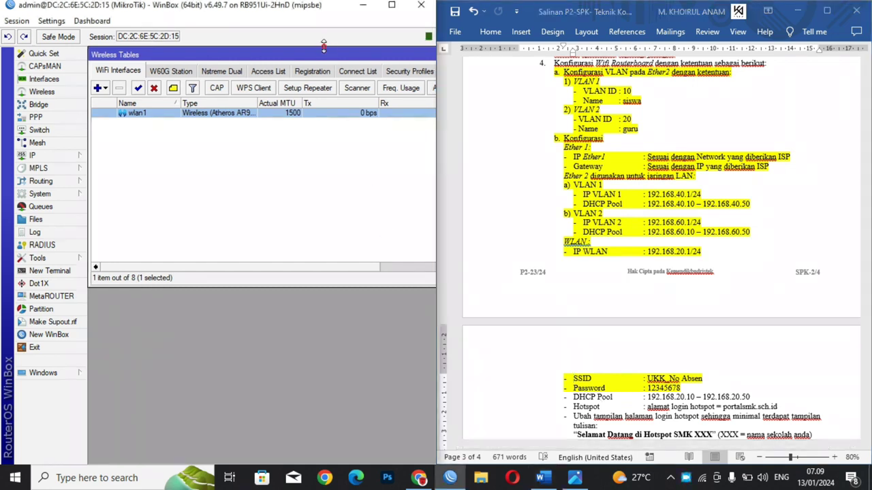
{"action": "left_click_drag", "start_coordinate": [193, 61], "coordinate": [1, 109]}
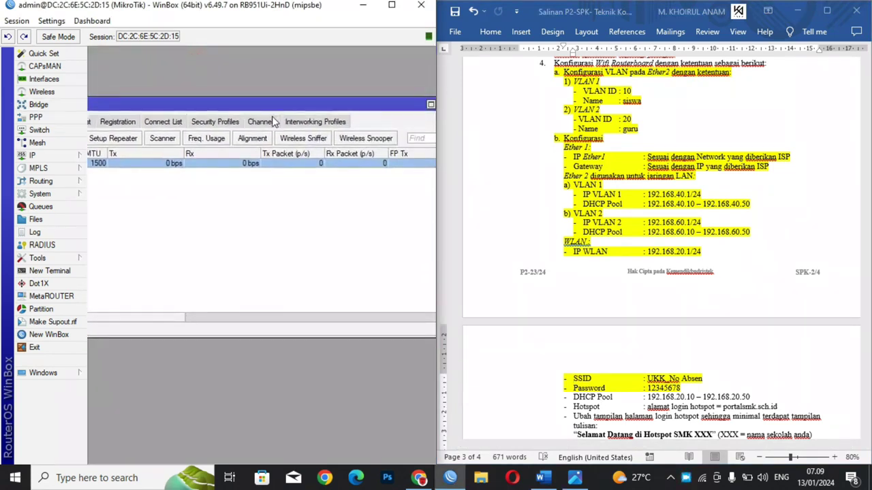
{"action": "left_click_drag", "start_coordinate": [288, 102], "coordinate": [250, 89]}
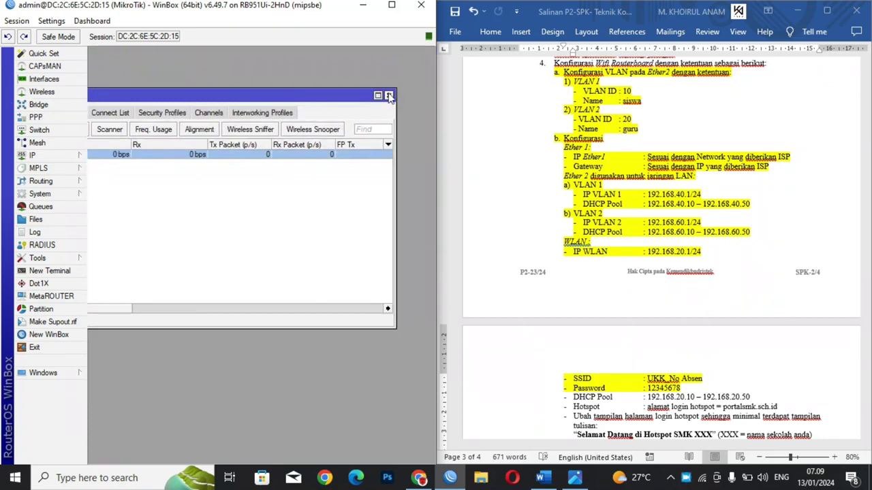
{"action": "left_click", "coordinate": [389, 93]}
{"action": "left_click", "coordinate": [52, 156]}
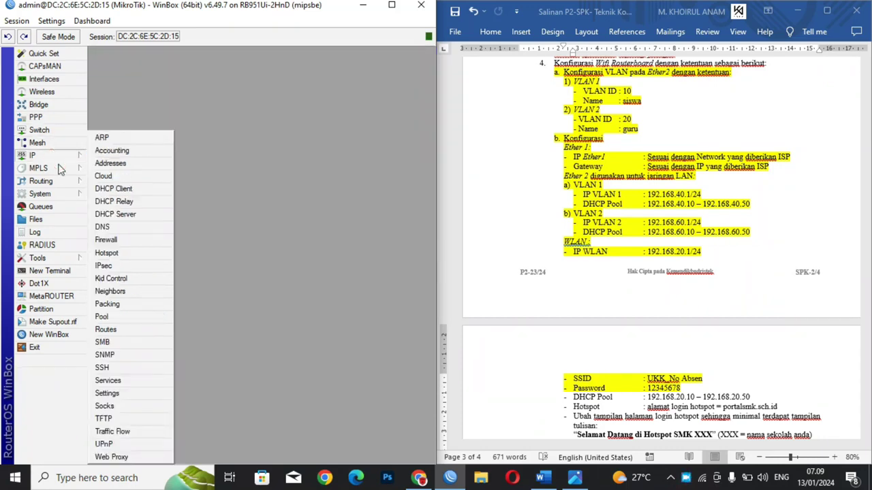
{"action": "left_click", "coordinate": [106, 215]}
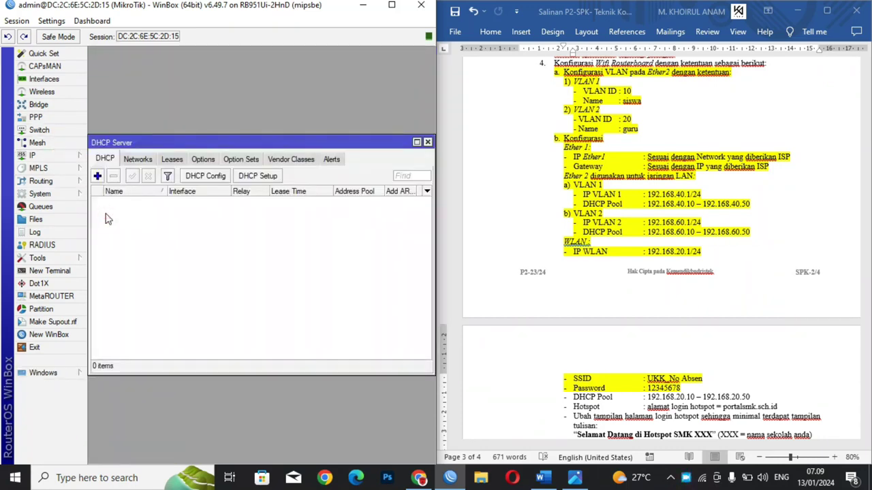
{"action": "left_click_drag", "start_coordinate": [212, 148], "coordinate": [216, 63]}
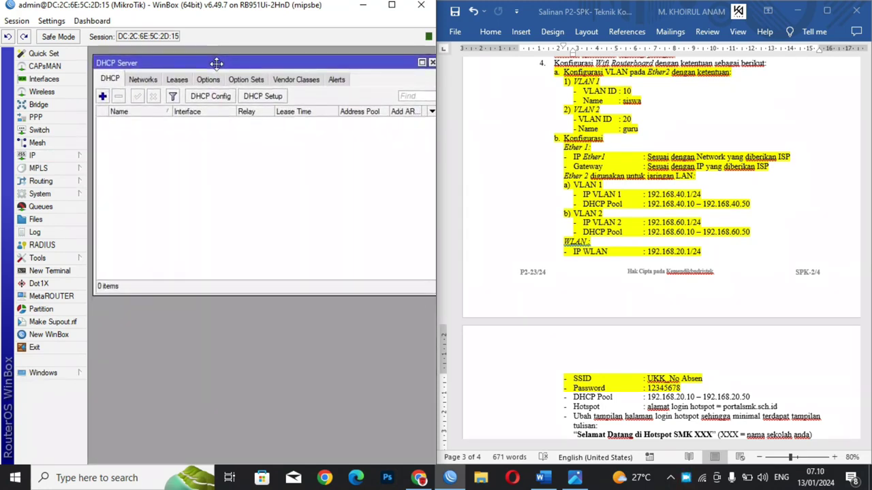
Step: Run DHCP Setup on VLAN 1 (SISWA), accepting the address space and gateway 192.168.40.1
{"action": "left_click", "coordinate": [262, 96]}
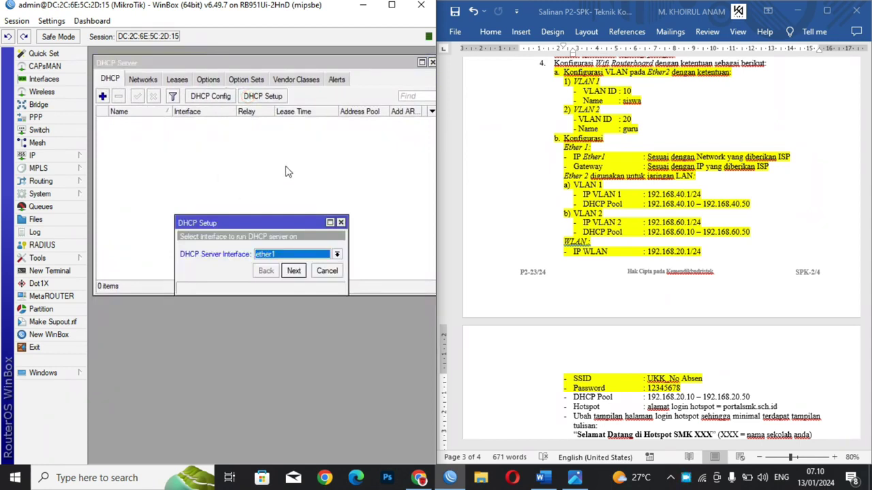
{"action": "left_click_drag", "start_coordinate": [253, 224], "coordinate": [230, 151]}
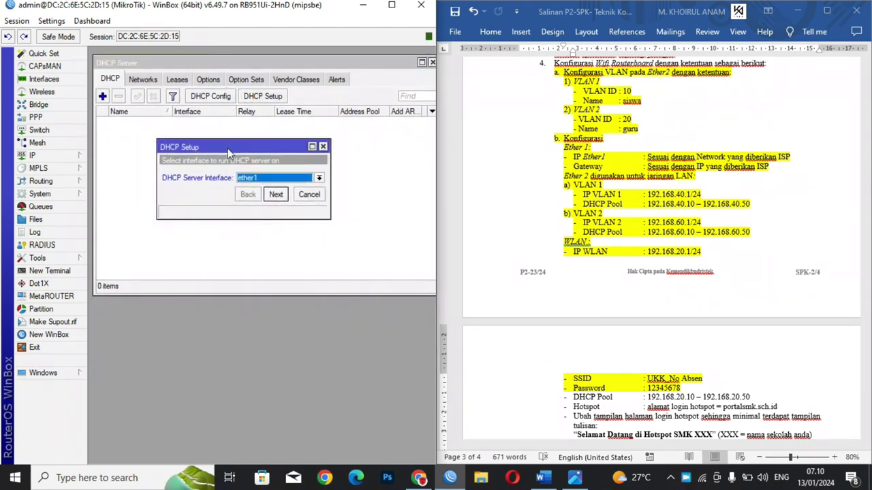
{"action": "left_click", "coordinate": [260, 181]}
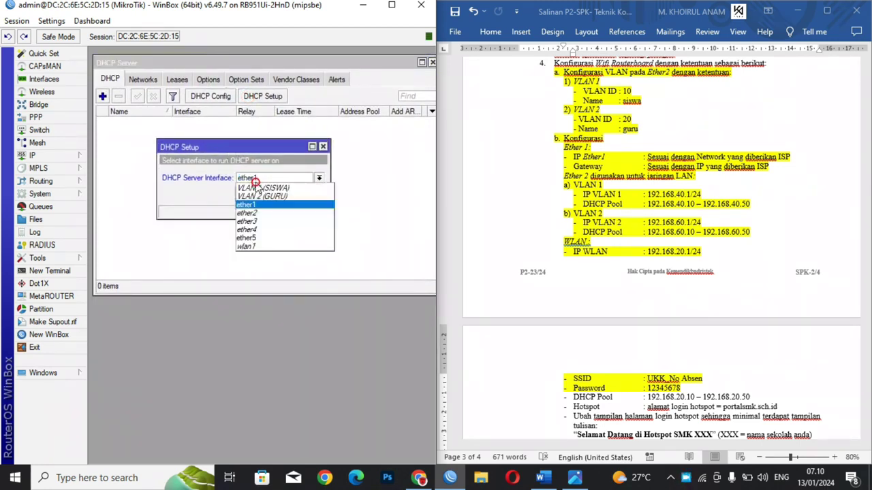
{"action": "left_click", "coordinate": [256, 189]}
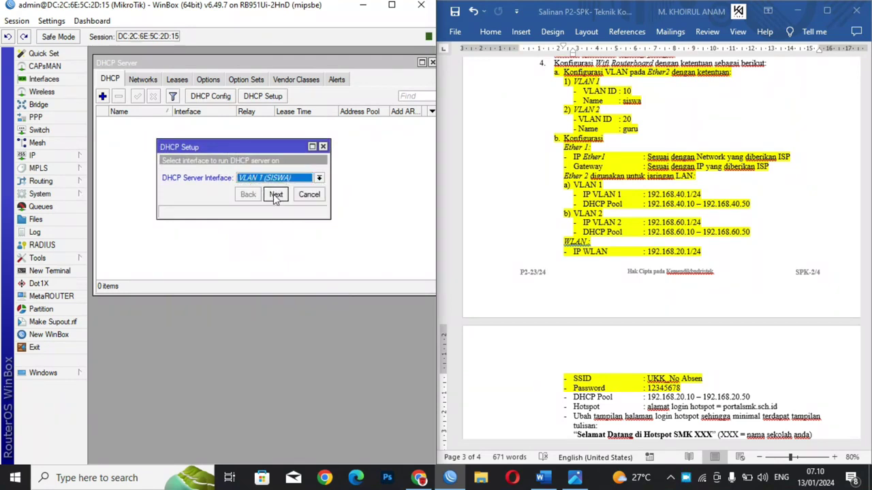
{"action": "left_click", "coordinate": [275, 195]}
{"action": "left_click", "coordinate": [276, 195]}
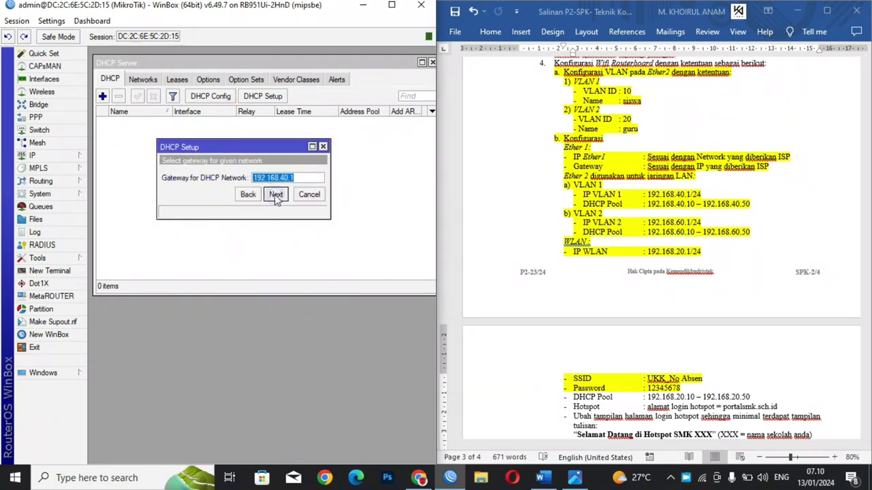
{"action": "left_click", "coordinate": [276, 195]}
{"action": "left_click", "coordinate": [331, 188]}
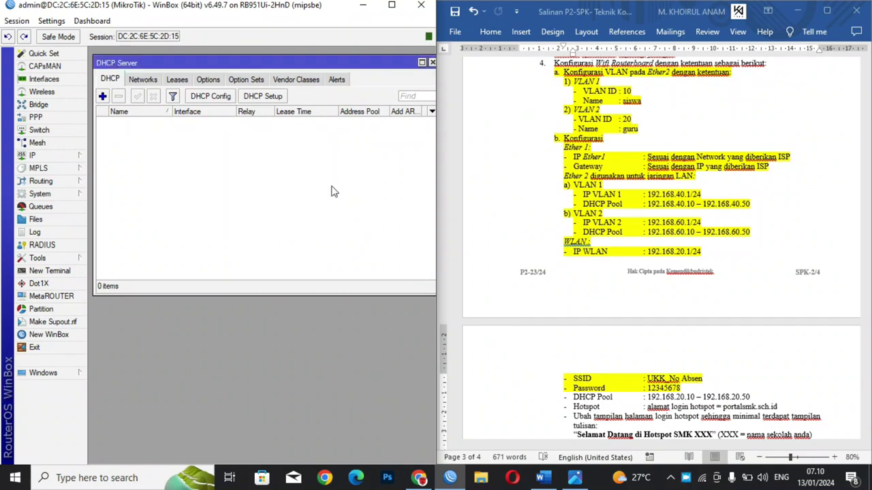
Step: Start the pool at 192.168.40.10, keep default DNS and 00:10:00 lease, and finish
{"action": "left_click_drag", "start_coordinate": [382, 61], "coordinate": [370, 205]}
{"action": "left_click_drag", "start_coordinate": [278, 147], "coordinate": [286, 79]}
{"action": "left_click_drag", "start_coordinate": [339, 111], "coordinate": [436, 111]}
{"action": "left_click", "coordinate": [280, 111]}
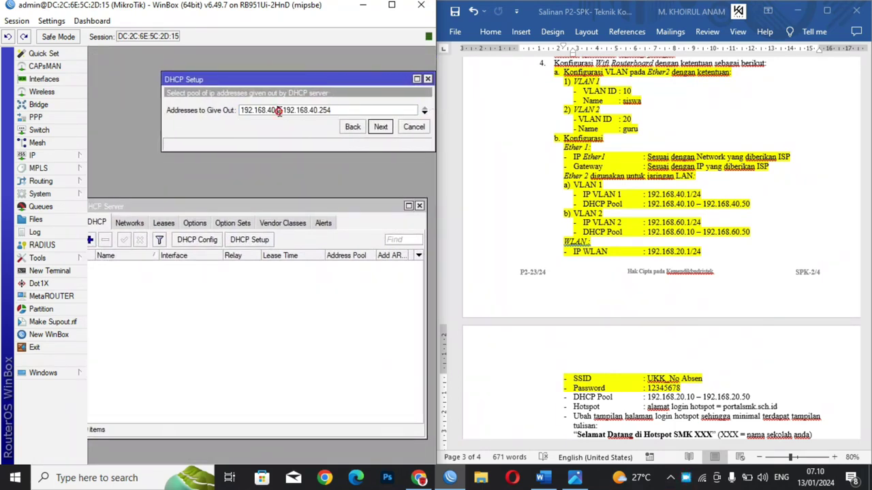
{"action": "key", "text": "BackSpace"}
{"action": "type", "text": "10"}
{"action": "left_click", "coordinate": [380, 127]}
{"action": "left_click", "coordinate": [380, 127]}
{"action": "left_click", "coordinate": [380, 126]}
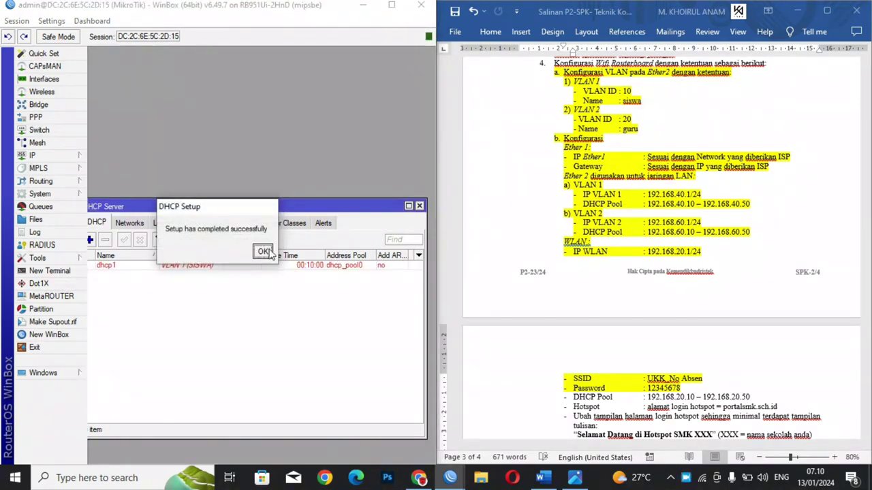
{"action": "left_click", "coordinate": [266, 252]}
{"action": "left_click_drag", "start_coordinate": [271, 207], "coordinate": [272, 75]}
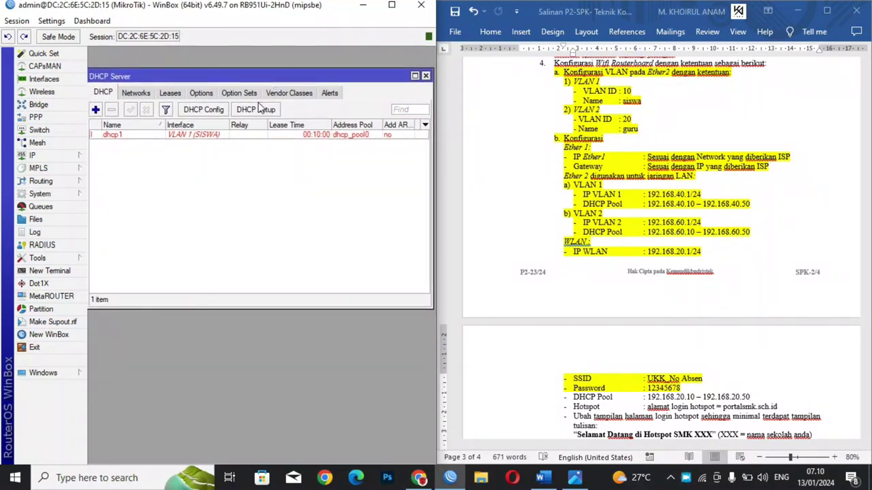
Step: Run DHCP Setup on VLAN 2 (GURU), accepting the suggested address space and gateway
{"action": "left_click", "coordinate": [253, 110]}
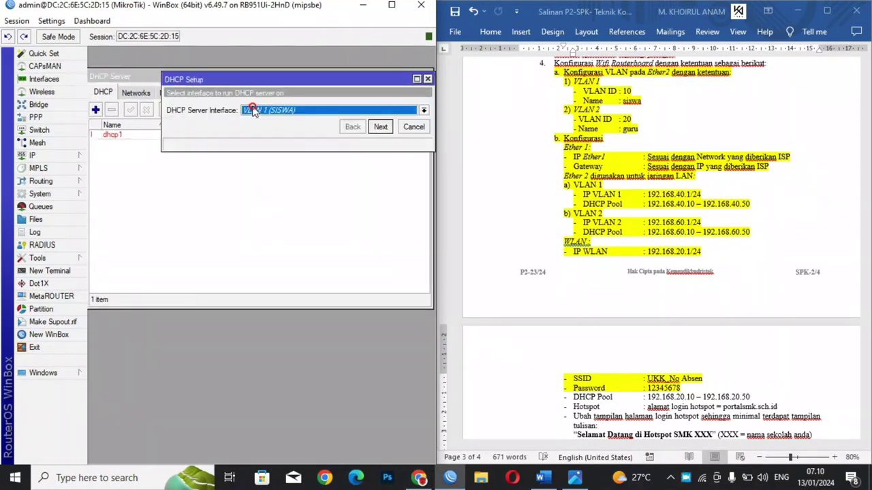
{"action": "left_click", "coordinate": [362, 112]}
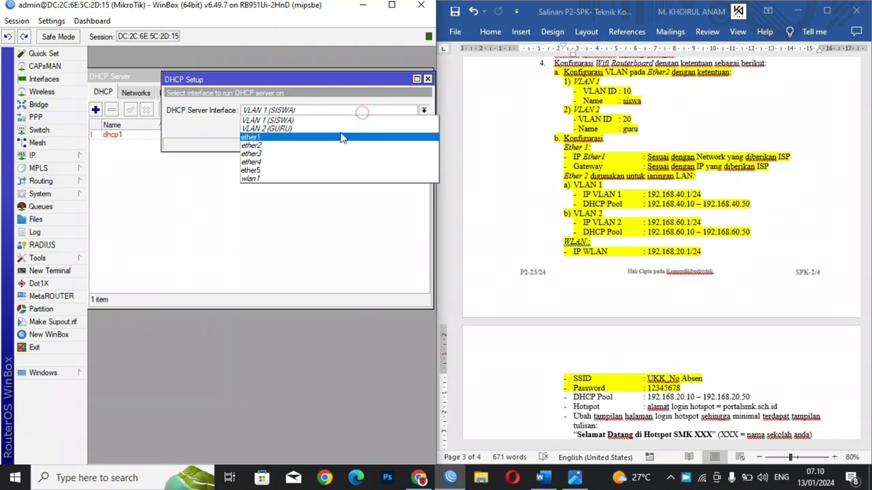
{"action": "left_click", "coordinate": [335, 128]}
{"action": "left_click", "coordinate": [377, 129]}
{"action": "left_click", "coordinate": [379, 127]}
Step: Set the range to 192.168.60.10–192.168.60.250 and finish with default DNS and lease
{"action": "left_click", "coordinate": [280, 112]}
{"action": "key", "text": "BackSpace"}
{"action": "type", "text": "10"}
{"action": "double_click", "coordinate": [337, 111]}
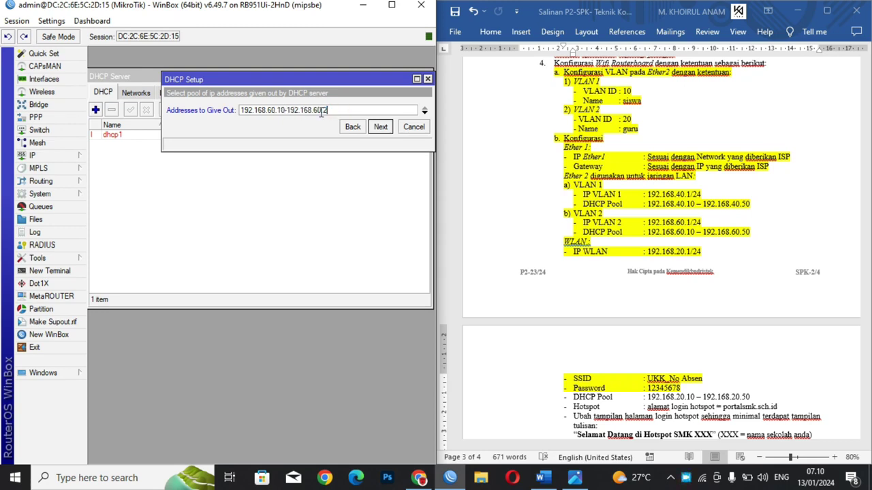
{"action": "left_click", "coordinate": [382, 129]}
{"action": "left_click", "coordinate": [382, 129]}
{"action": "left_click", "coordinate": [382, 129]}
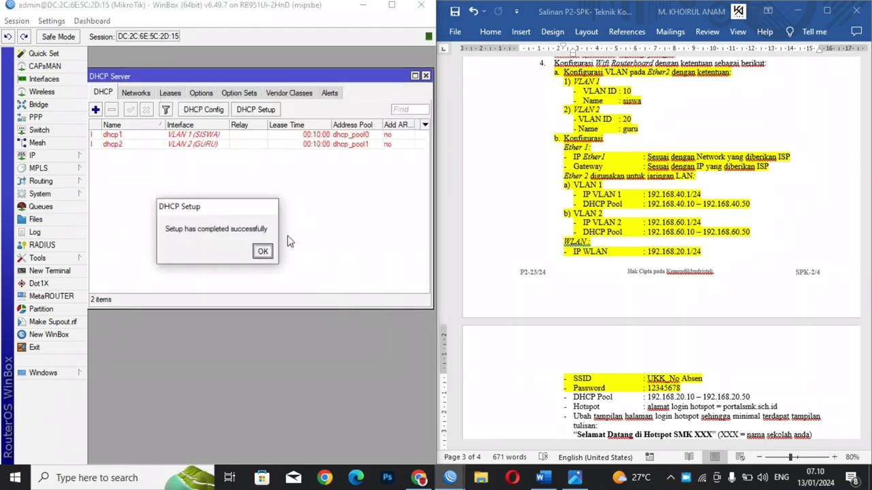
{"action": "left_click", "coordinate": [264, 252]}
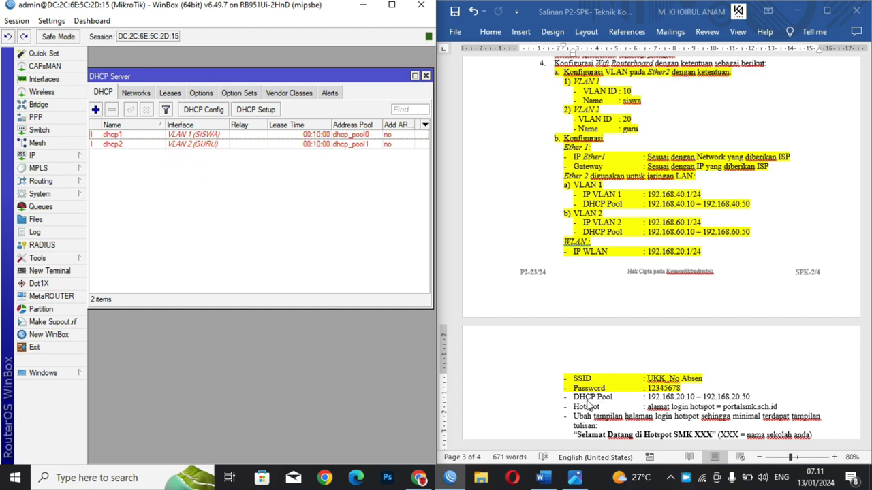
Step: Review the DHCP Pool line on the sheet, then open IP > Hotspot and close DHCP Server
{"action": "left_click", "coordinate": [587, 405]}
{"action": "right_click", "coordinate": [587, 398]}
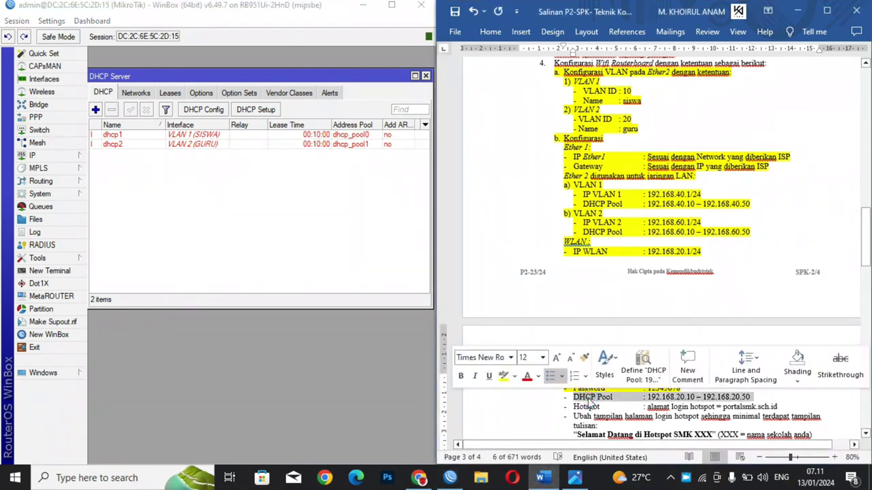
{"action": "left_click", "coordinate": [587, 405]}
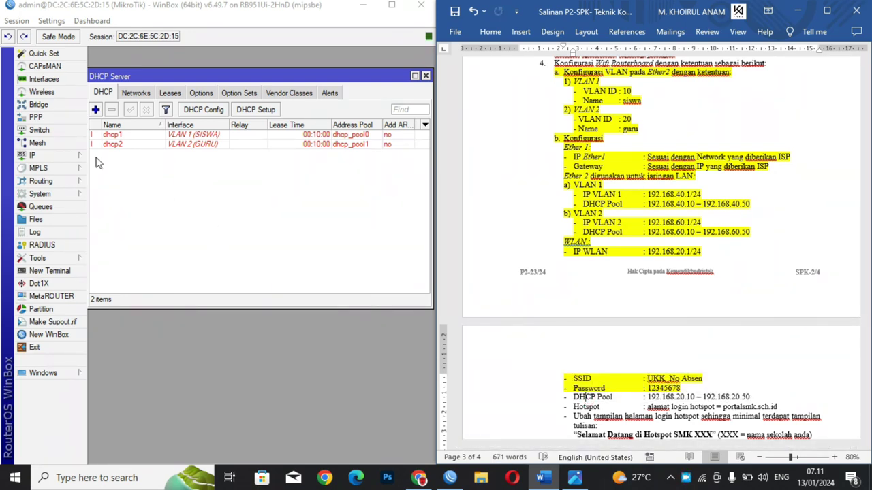
{"action": "left_click", "coordinate": [75, 156]}
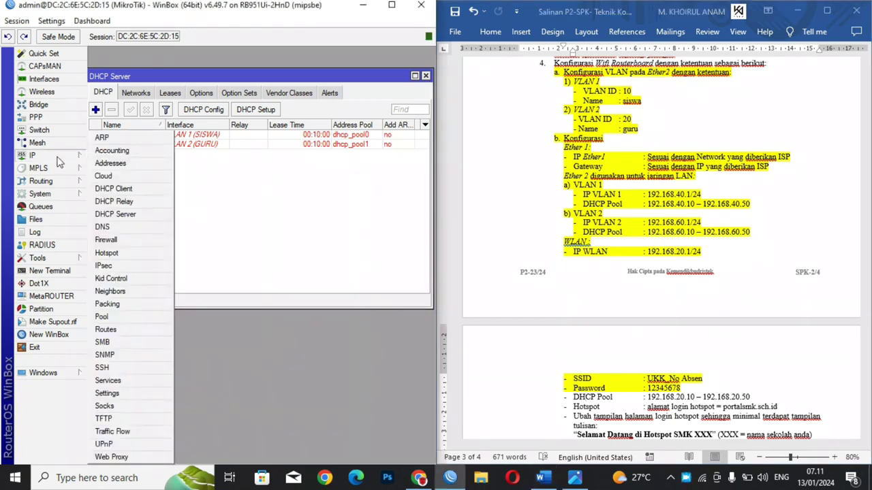
{"action": "left_click", "coordinate": [115, 253]}
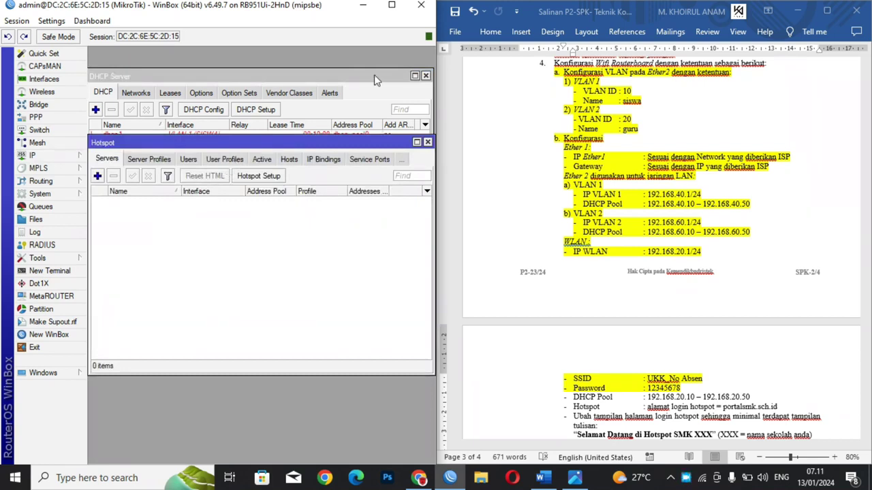
{"action": "left_click", "coordinate": [425, 76]}
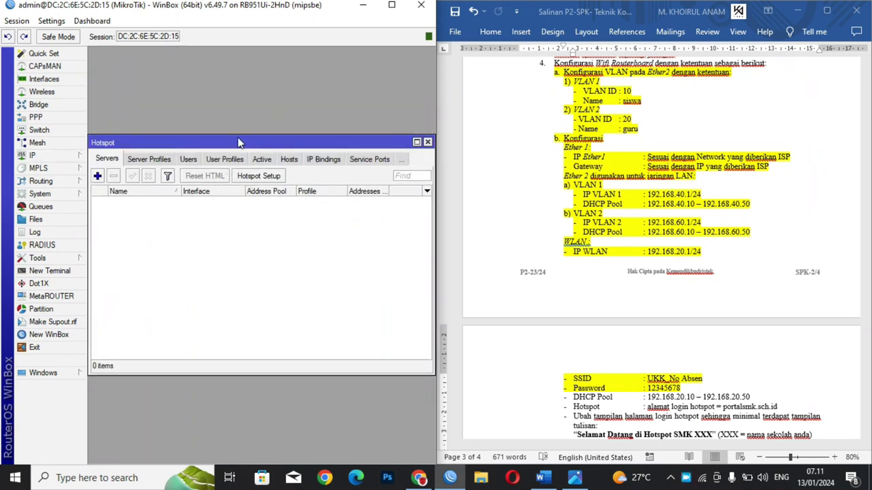
{"action": "left_click_drag", "start_coordinate": [247, 143], "coordinate": [244, 66]}
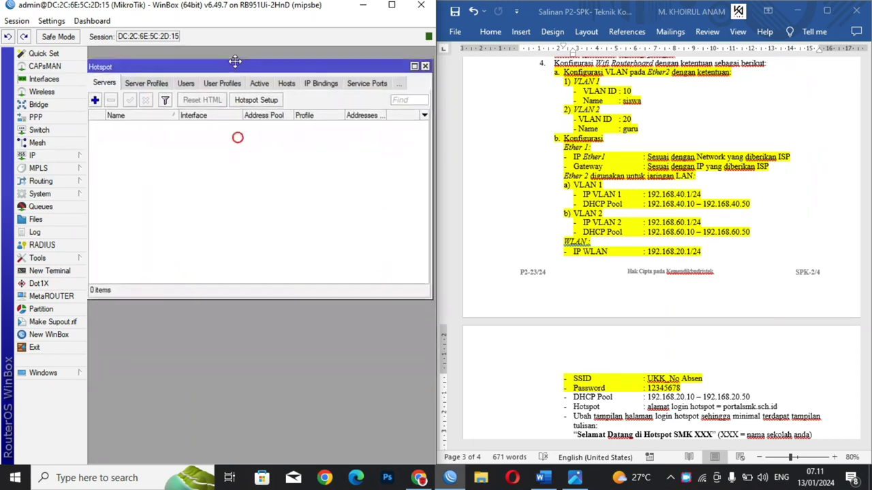
Step: Start Hotspot Setup on wlan1, accepting address 192.168.20.1/24 and the default pool
{"action": "left_click", "coordinate": [256, 99]}
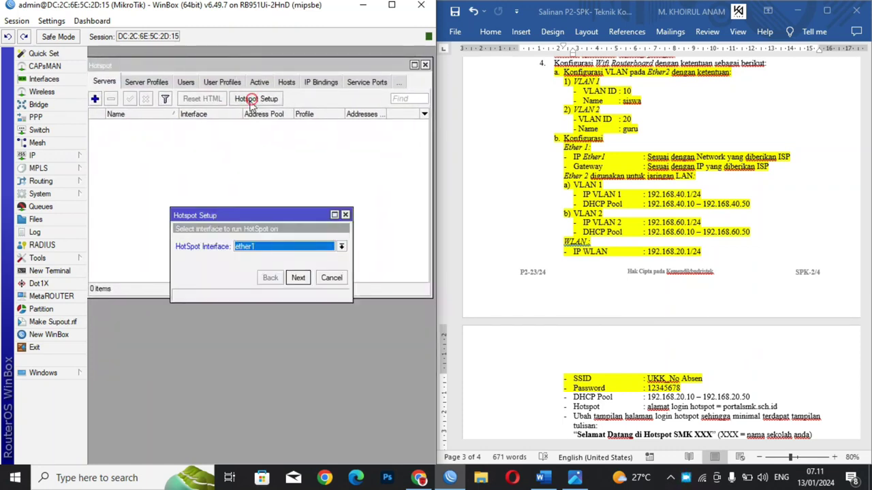
{"action": "left_click", "coordinate": [253, 247]}
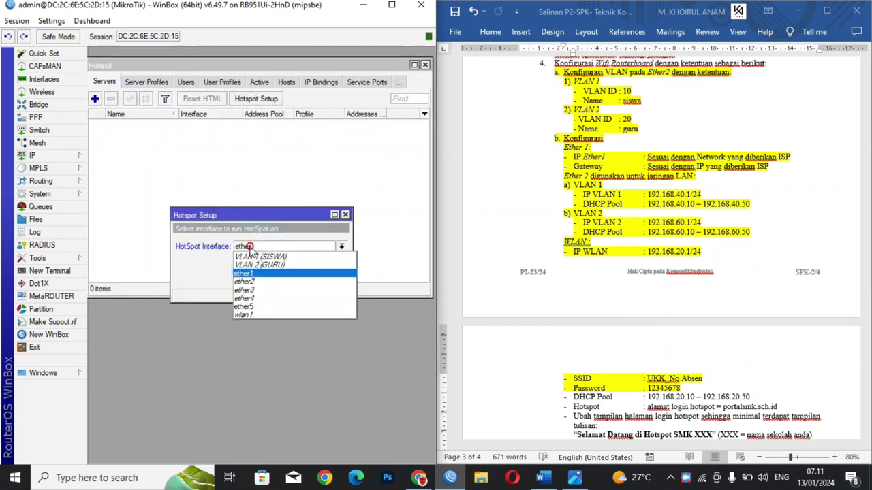
{"action": "left_click", "coordinate": [243, 315]}
{"action": "left_click", "coordinate": [298, 278]}
{"action": "left_click", "coordinate": [298, 278]}
{"action": "left_click", "coordinate": [298, 278]}
Step: Change the pool start to 192.168.20.10, then abandon the wizard at the certificate step
{"action": "left_click", "coordinate": [270, 278]}
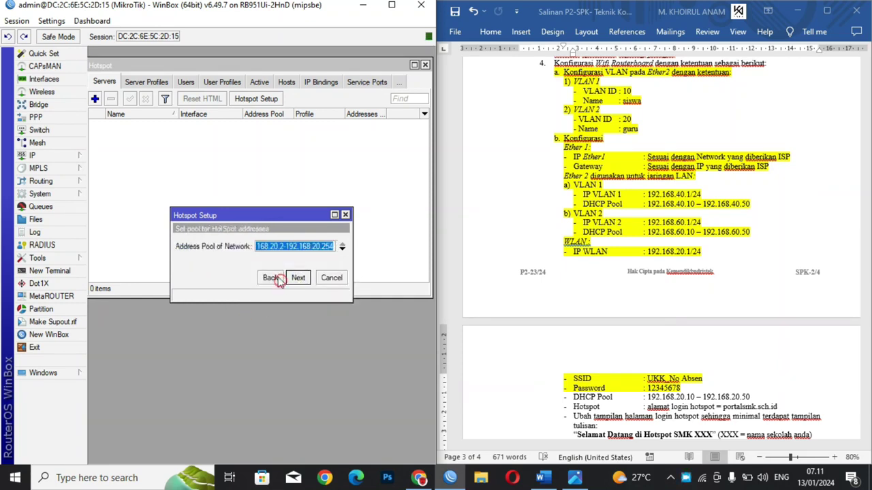
{"action": "left_click", "coordinate": [283, 247]}
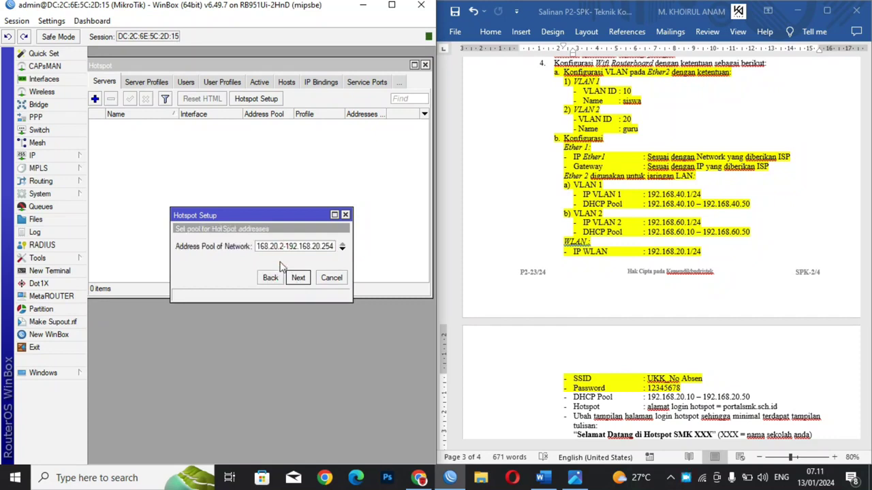
{"action": "key", "text": "BackSpace"}
{"action": "type", "text": "10"}
{"action": "key", "text": "End"}
{"action": "left_click", "coordinate": [299, 279]}
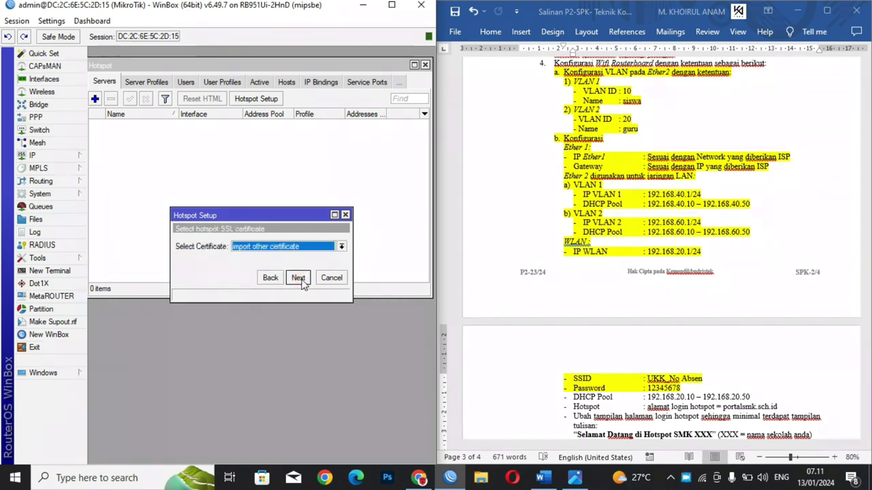
{"action": "left_click", "coordinate": [300, 279]}
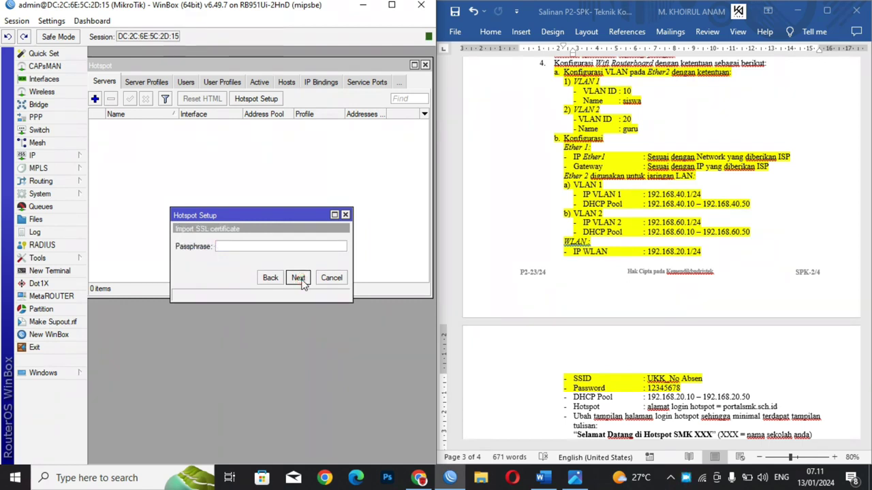
{"action": "left_click", "coordinate": [345, 216]}
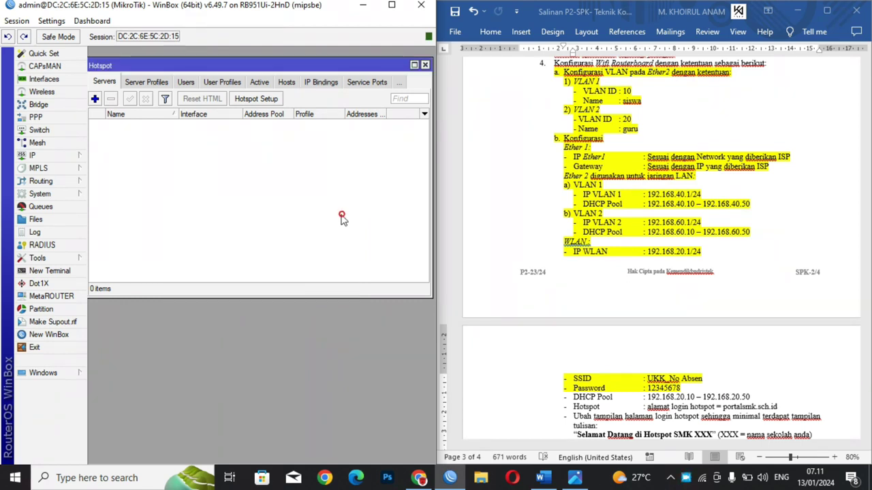
Step: Rerun Hotspot Setup on wlan1 with pool 192.168.20.10–192.168.20.50, skipping certificate and SMTP
{"action": "left_click", "coordinate": [257, 101]}
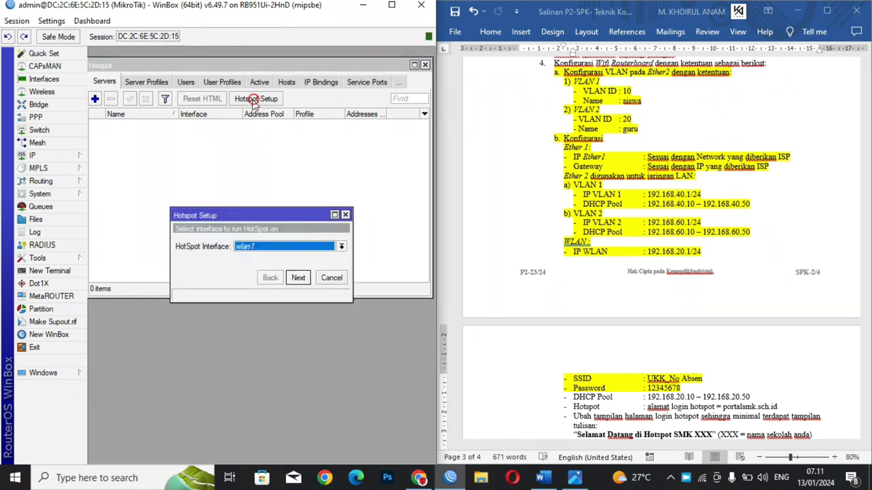
{"action": "left_click", "coordinate": [298, 279]}
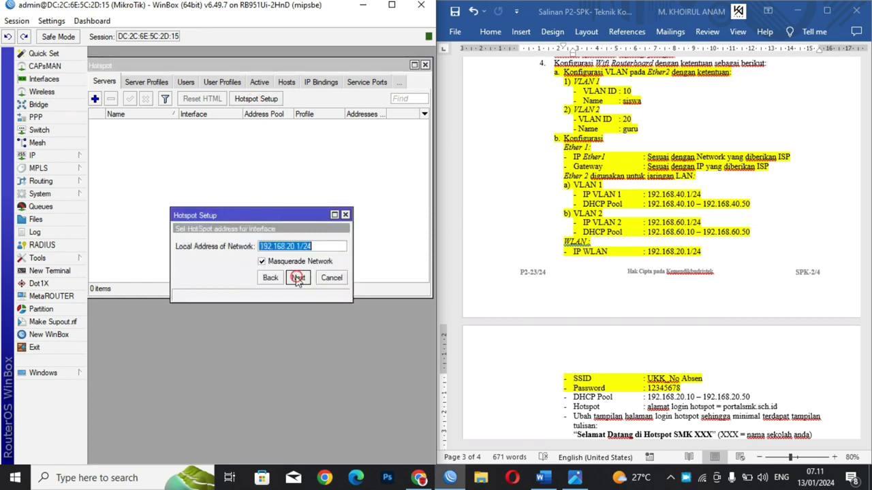
{"action": "left_click", "coordinate": [297, 278]}
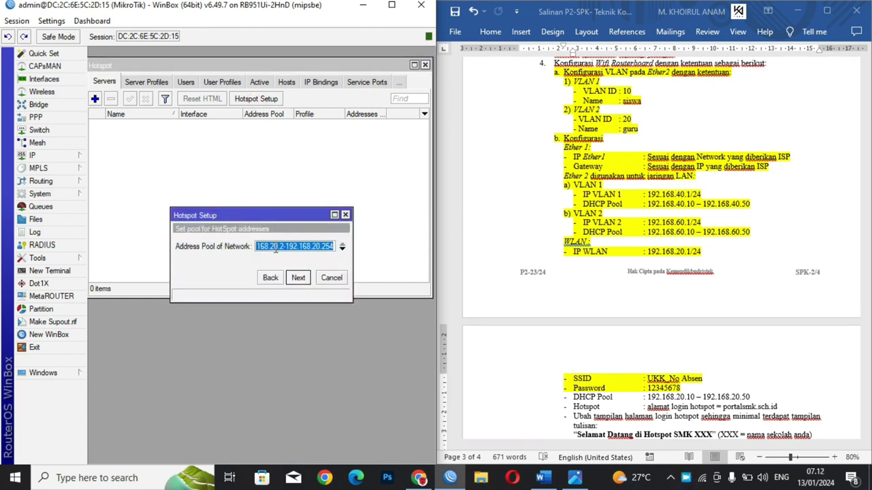
{"action": "left_click", "coordinate": [284, 251]}
{"action": "key", "text": "BackSpace"}
{"action": "type", "text": "10"}
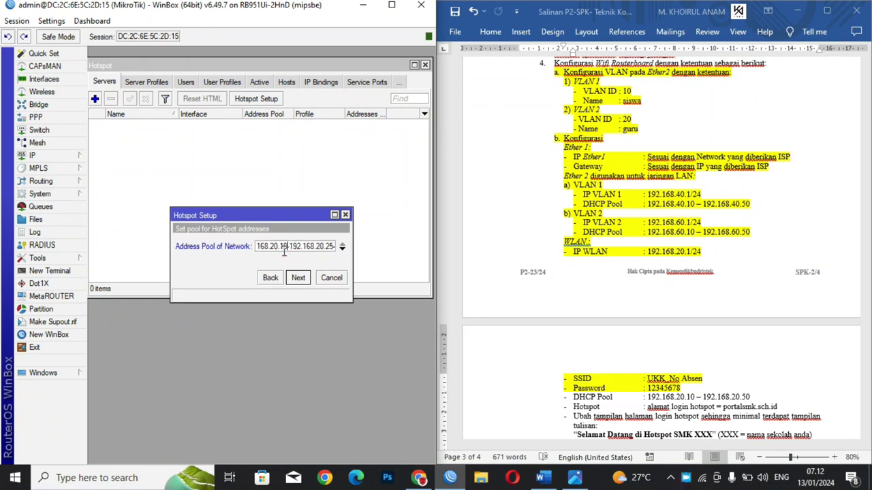
{"action": "key", "text": "End"}
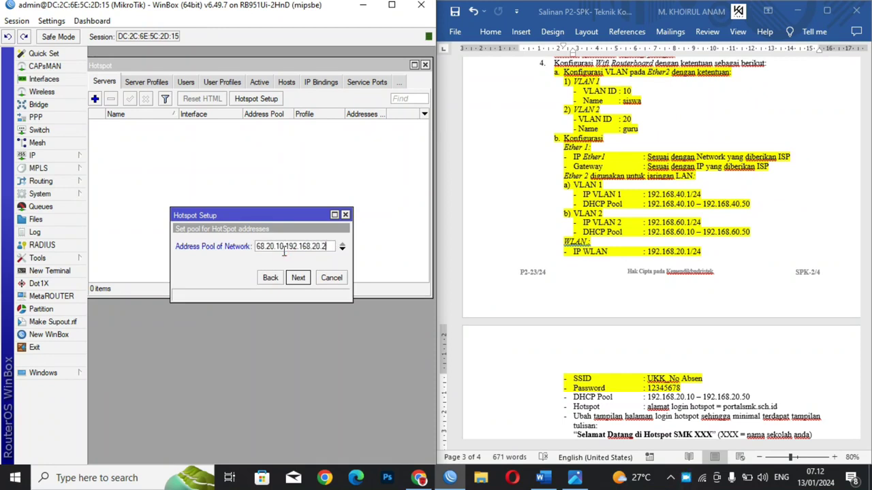
{"action": "type", "text": "0"}
{"action": "left_click", "coordinate": [298, 278]}
{"action": "left_click", "coordinate": [300, 278]}
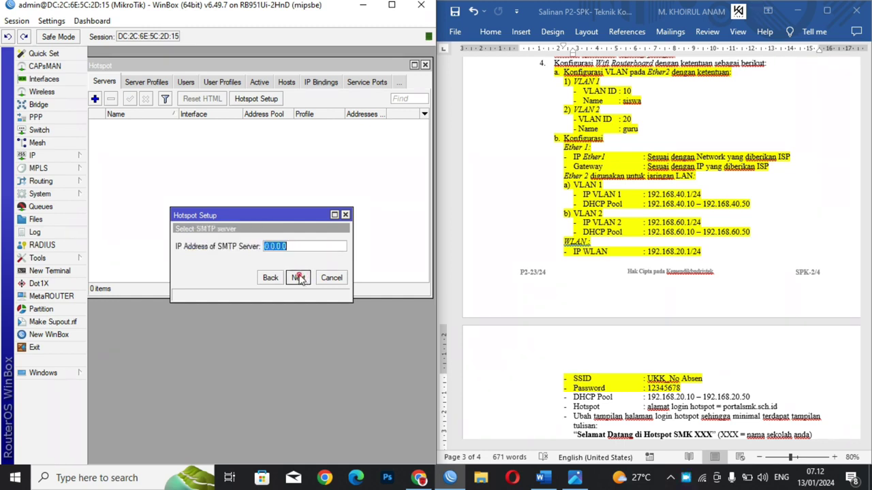
{"action": "left_click", "coordinate": [297, 278]}
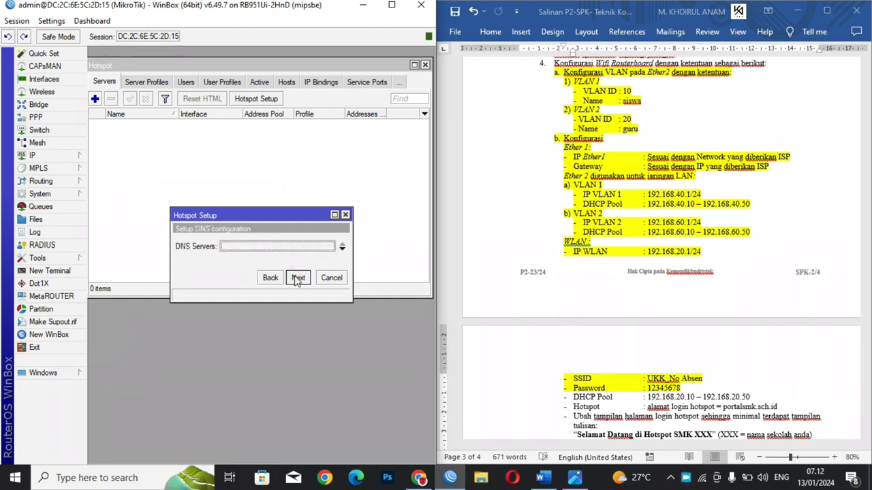
Step: Set the DNS servers and use portalsmk.sch.id, copied from the exam sheet, as the DNS name
{"action": "left_click", "coordinate": [266, 247]}
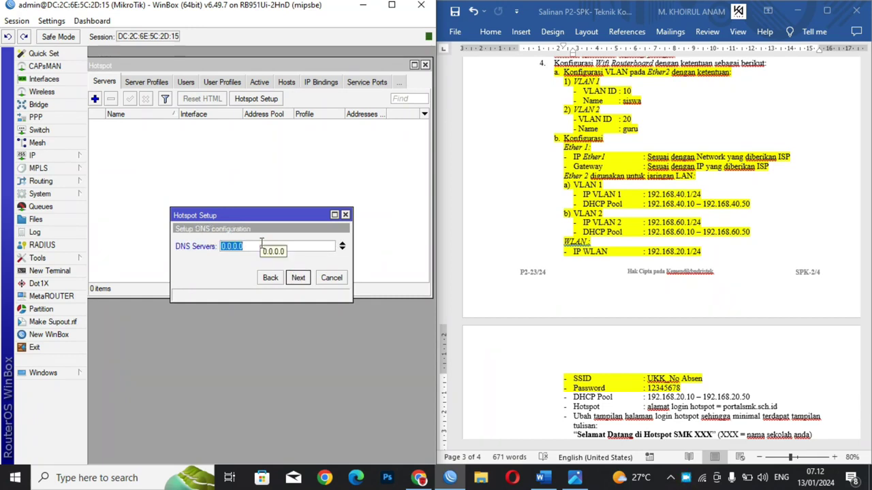
{"action": "type", "text": "8.8.8.8"}
{"action": "left_click", "coordinate": [298, 278]}
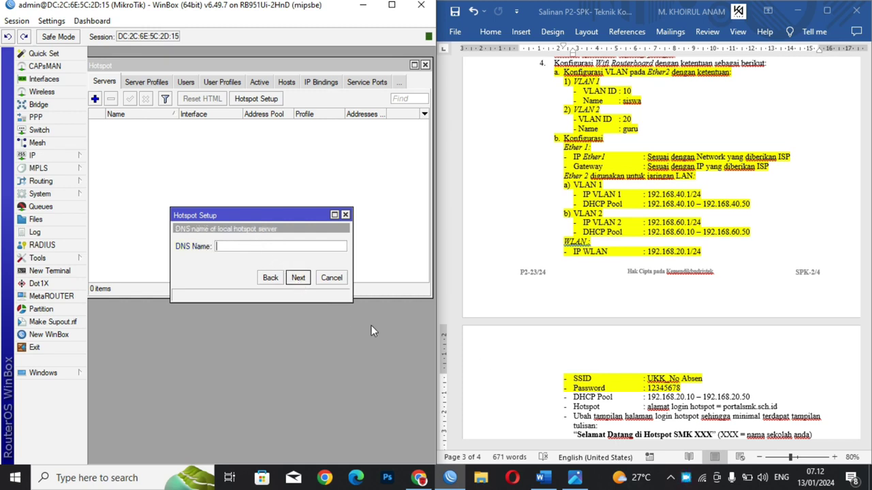
{"action": "left_click", "coordinate": [646, 392]}
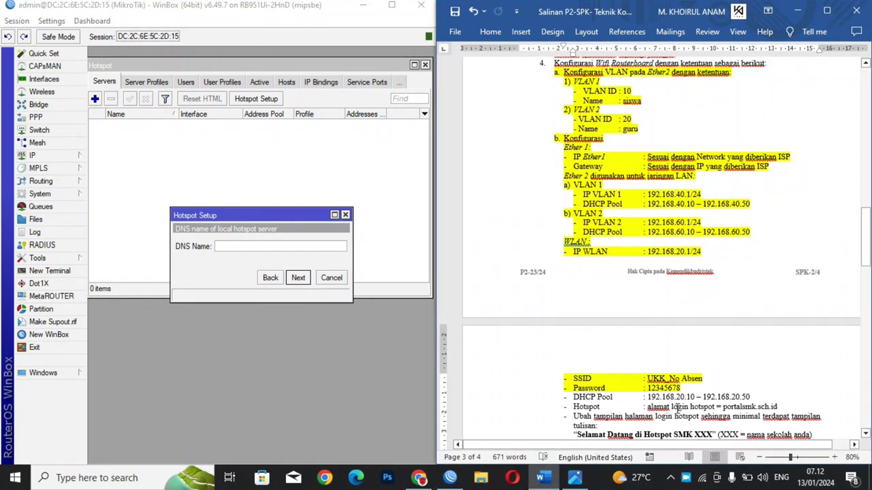
{"action": "left_click_drag", "start_coordinate": [780, 406], "coordinate": [727, 407]}
{"action": "key", "text": "ctrl+c"}
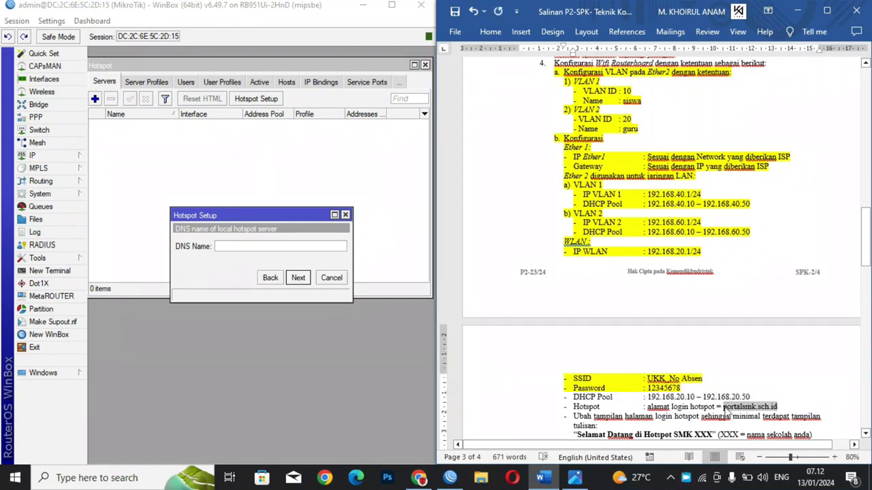
{"action": "left_click", "coordinate": [304, 247]}
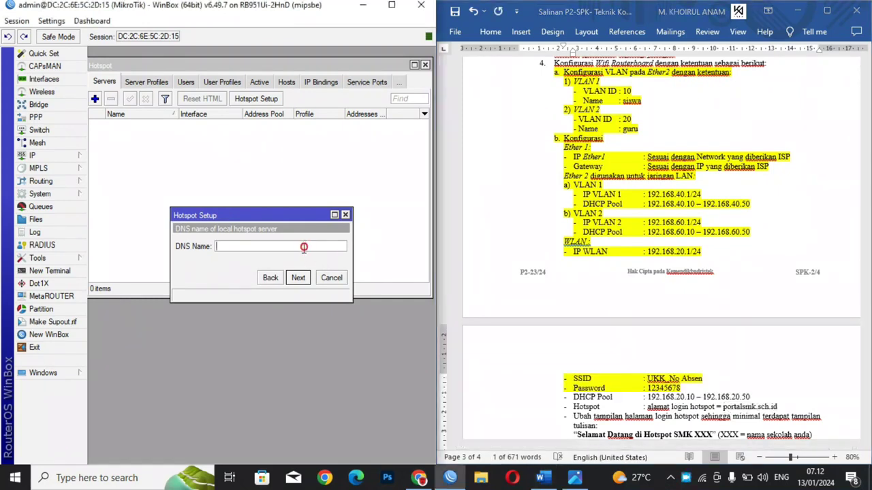
{"action": "key", "text": "ctrl+v"}
{"action": "left_click_drag", "start_coordinate": [277, 214], "coordinate": [196, 311]}
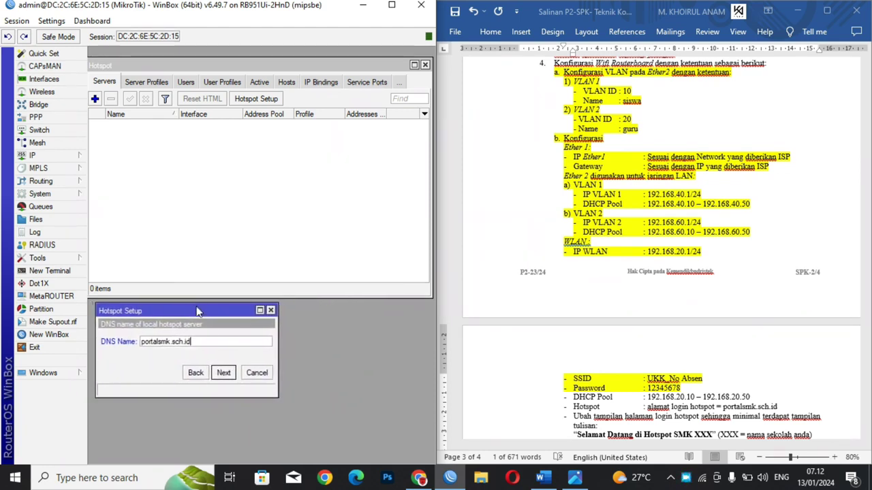
{"action": "left_click", "coordinate": [225, 373]}
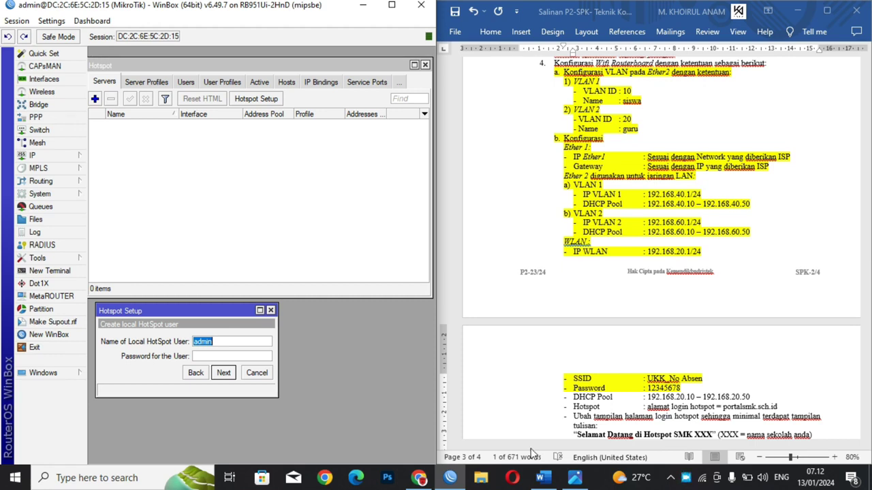
Step: Enter the hotspot user's password and finish the setup
{"action": "left_click", "coordinate": [203, 357]}
{"action": "type", "text": "12"}
{"action": "left_click", "coordinate": [223, 372]}
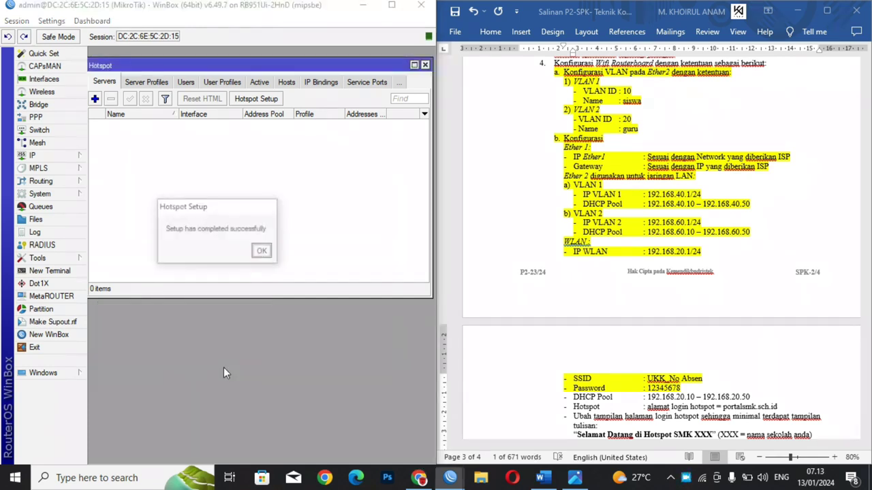
Step: Dismiss the setup-complete message and highlight the finished SSID-through-Hotspot lines yellow in the exam sheet
{"action": "left_click", "coordinate": [263, 251]}
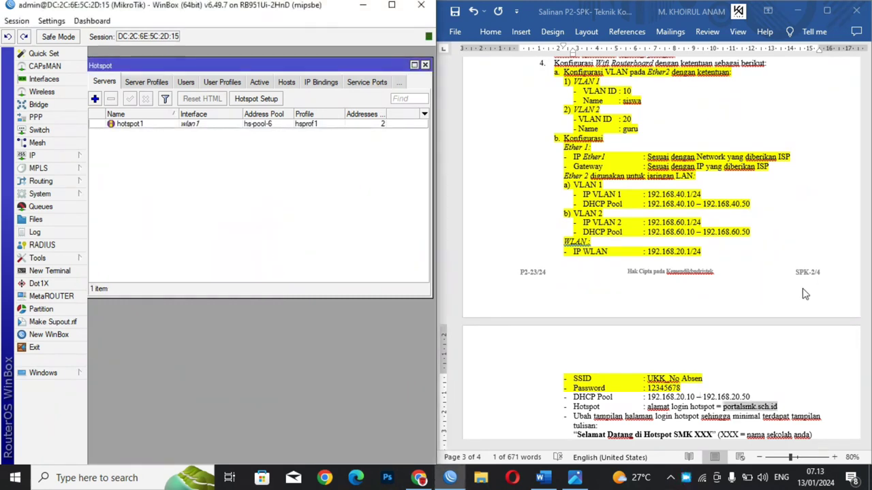
{"action": "left_click", "coordinate": [783, 405]}
{"action": "left_click_drag", "start_coordinate": [783, 405], "coordinate": [570, 370]}
{"action": "left_click", "coordinate": [491, 31]}
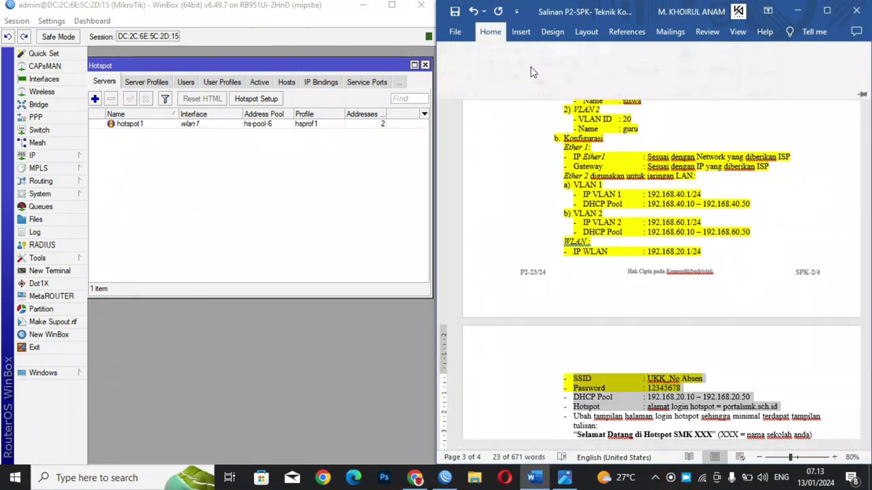
{"action": "left_click", "coordinate": [523, 79]}
{"action": "left_click", "coordinate": [815, 159]}
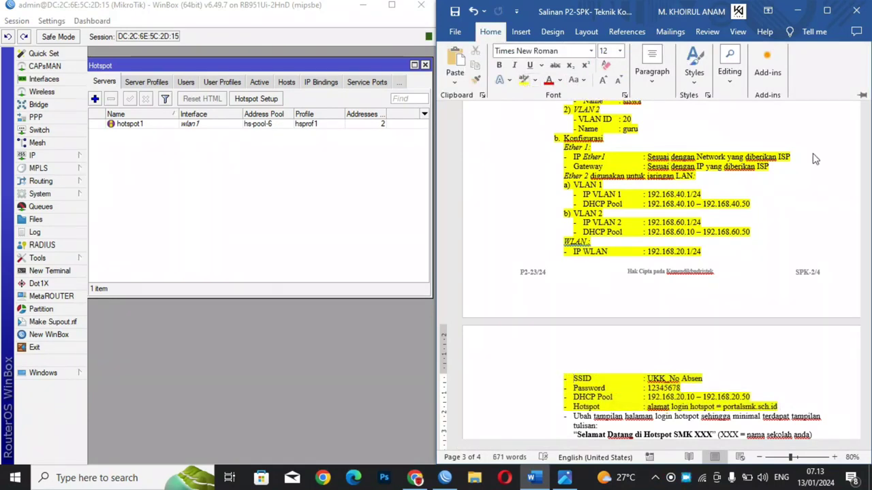
{"action": "left_click", "coordinate": [809, 209]}
Step: Scroll further down the exam sheet and launch File Explorer
{"action": "scroll", "coordinate": [807, 210], "scroll_direction": "down", "scroll_amount": 4}
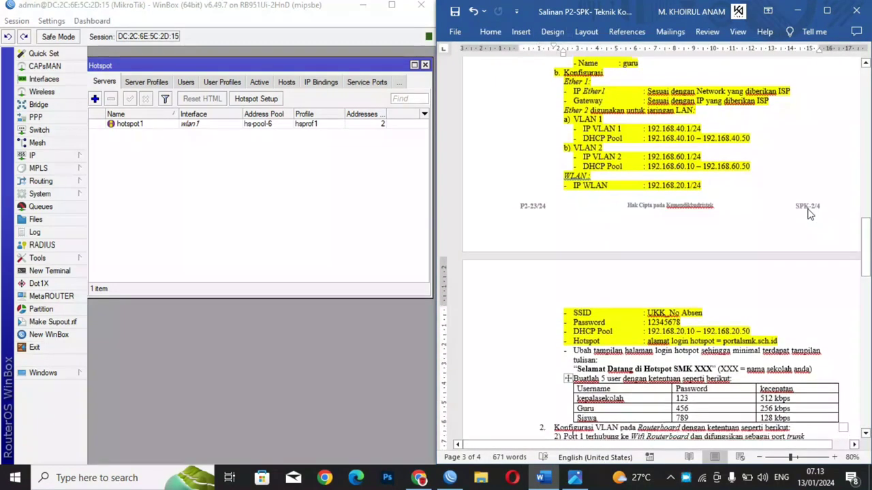
{"action": "scroll", "coordinate": [807, 209], "scroll_direction": "down", "scroll_amount": 2}
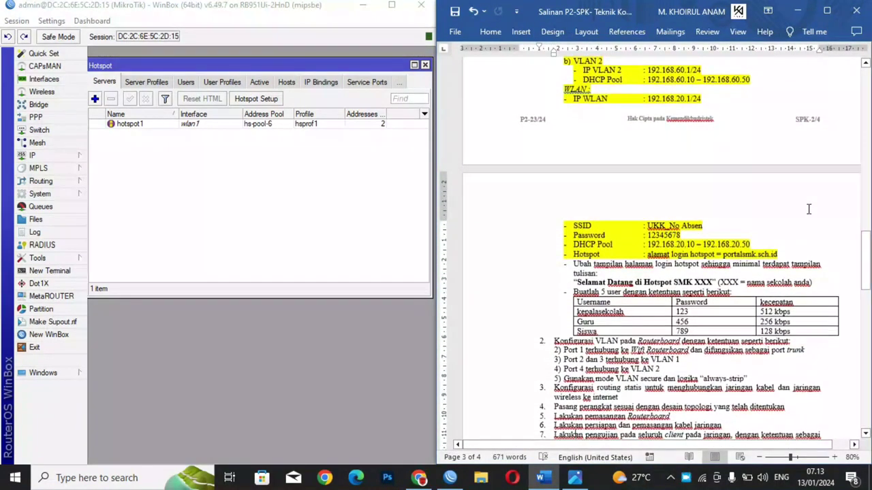
{"action": "scroll", "coordinate": [809, 209], "scroll_direction": "down", "scroll_amount": 1}
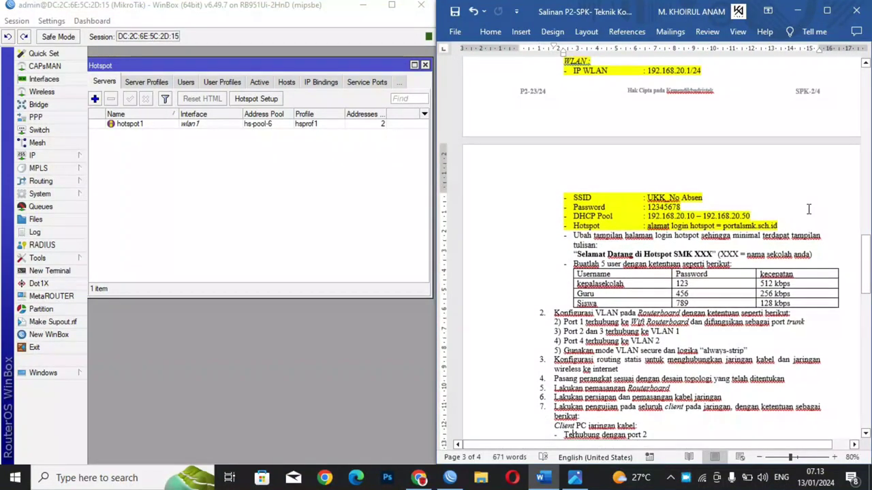
{"action": "scroll", "coordinate": [809, 209], "scroll_direction": "down", "scroll_amount": 1}
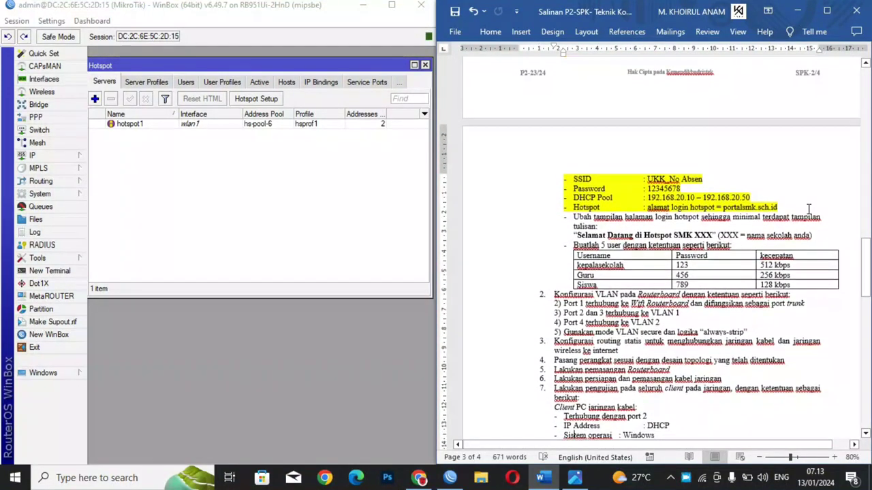
{"action": "scroll", "coordinate": [808, 209], "scroll_direction": "down", "scroll_amount": 1}
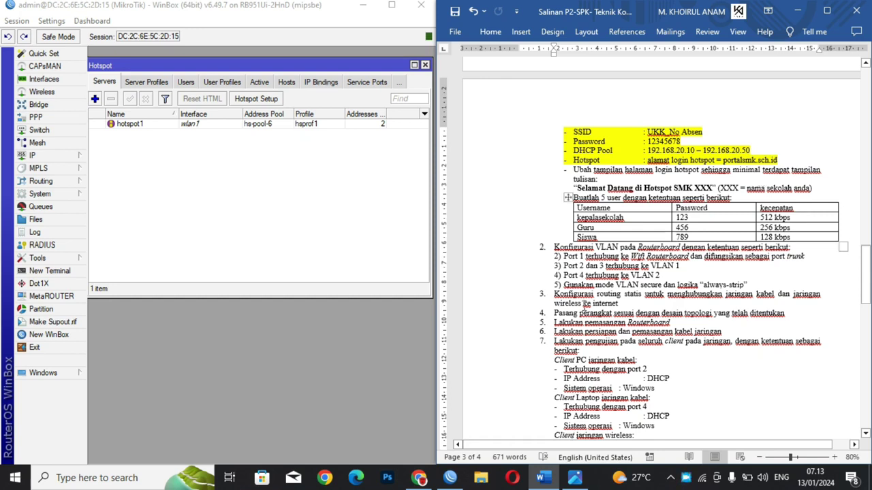
{"action": "left_click", "coordinate": [484, 486]}
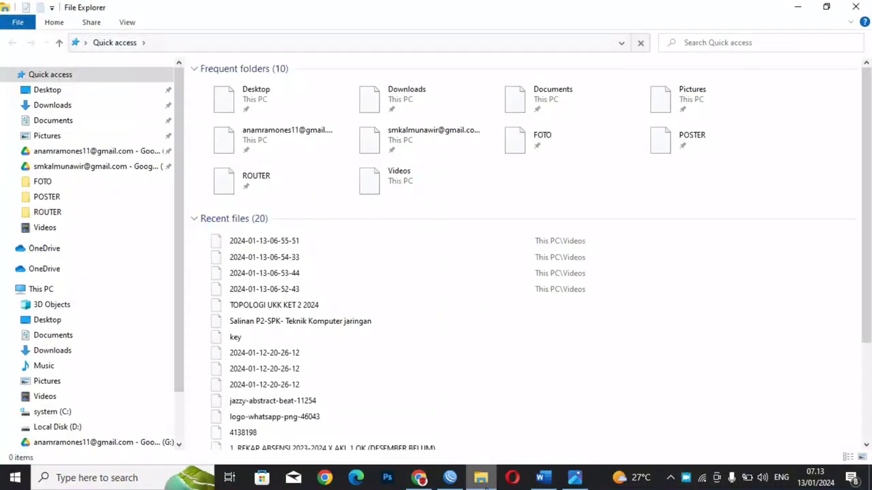
Step: Dock Explorer beside WinBox and copy the router's hotspot folder into Documents
{"action": "key", "text": "super+Right"}
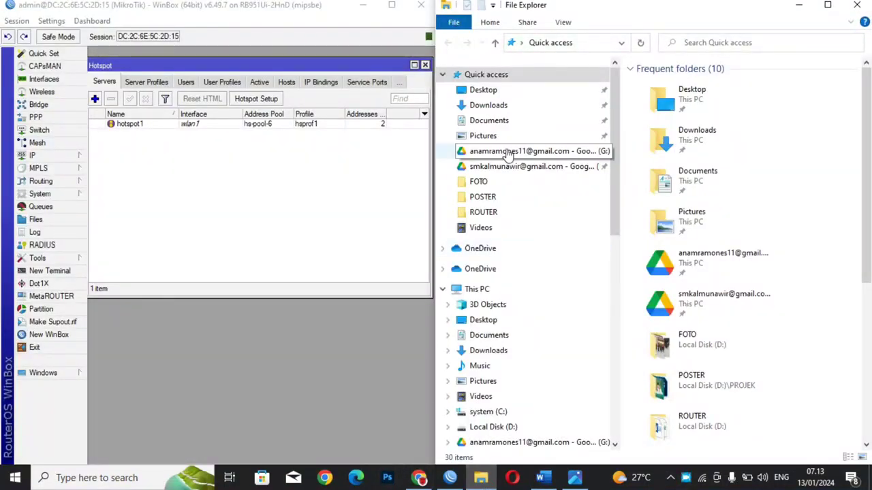
{"action": "left_click", "coordinate": [489, 121]}
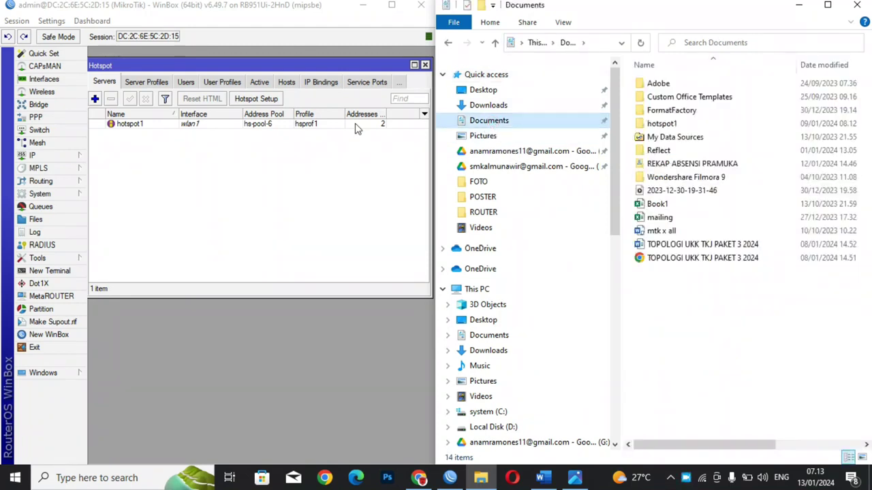
{"action": "left_click", "coordinate": [49, 220]}
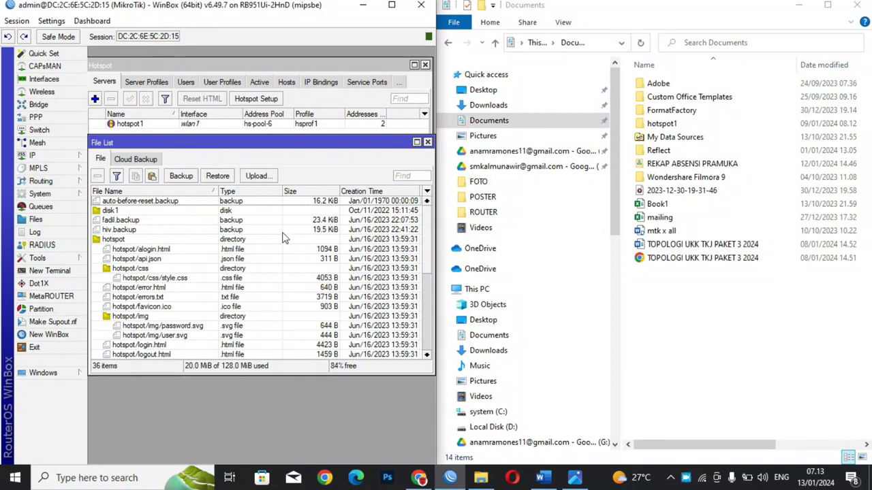
{"action": "mouse_move", "coordinate": [427, 233]}
{"action": "left_mouse_down"}
{"action": "mouse_move", "coordinate": [434, 308]}
{"action": "mouse_move", "coordinate": [425, 229]}
{"action": "left_mouse_up"}
{"action": "left_click", "coordinate": [128, 240]}
{"action": "left_click_drag", "start_coordinate": [116, 243], "coordinate": [705, 300]}
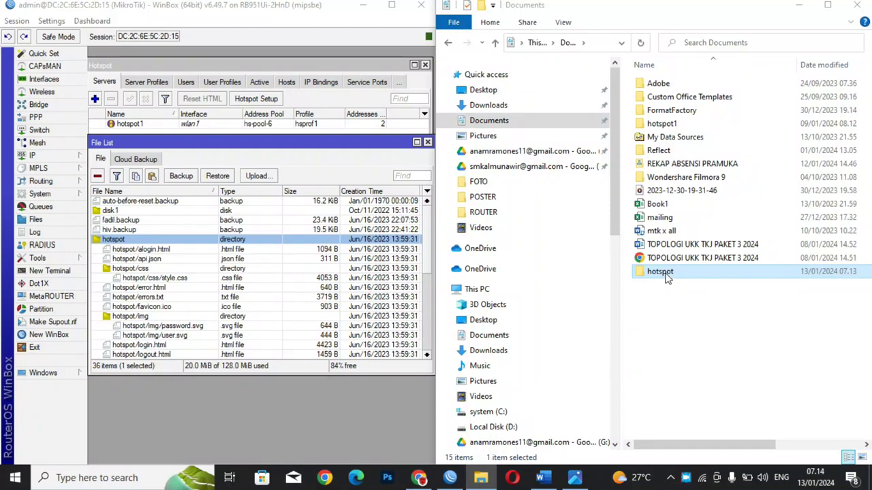
Step: Open the copied hotspot folder and bring up the login file's context menu
{"action": "double_click", "coordinate": [664, 274]}
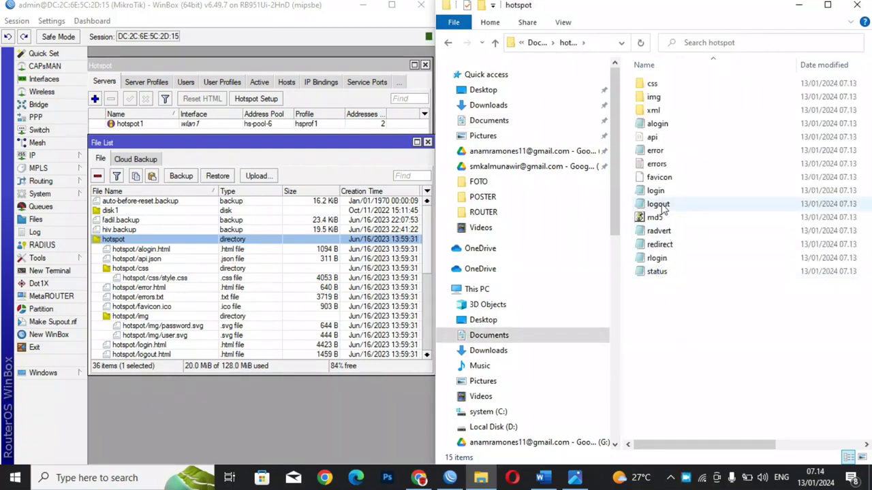
{"action": "left_click", "coordinate": [651, 194]}
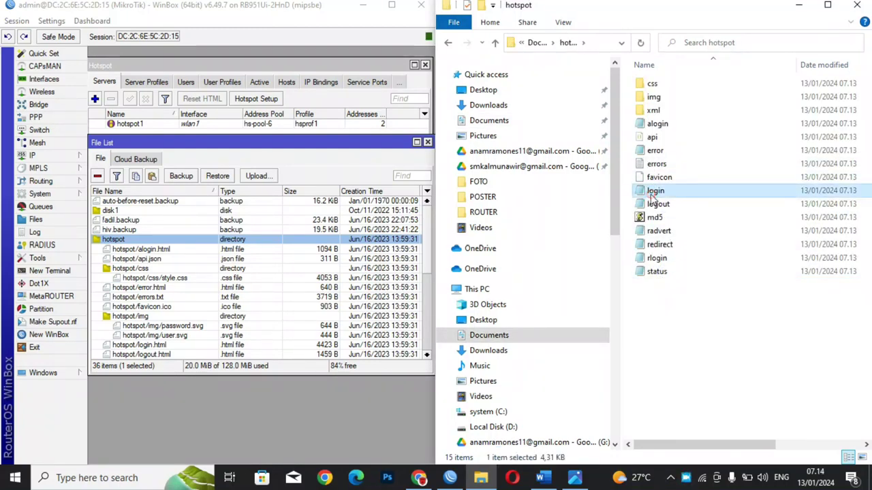
{"action": "right_click", "coordinate": [652, 197]}
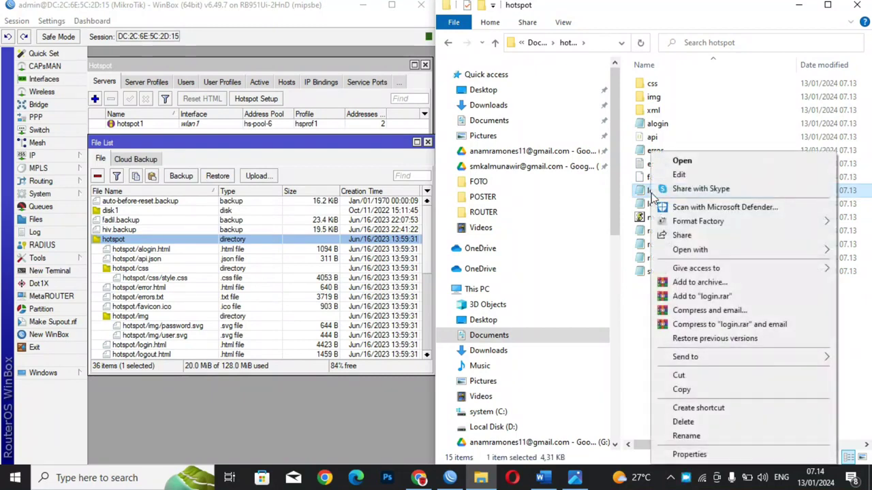
Step: Preview login.html in Google Chrome, check its default sign-in message, then minimize Chrome
{"action": "mouse_move", "coordinate": [682, 251]}
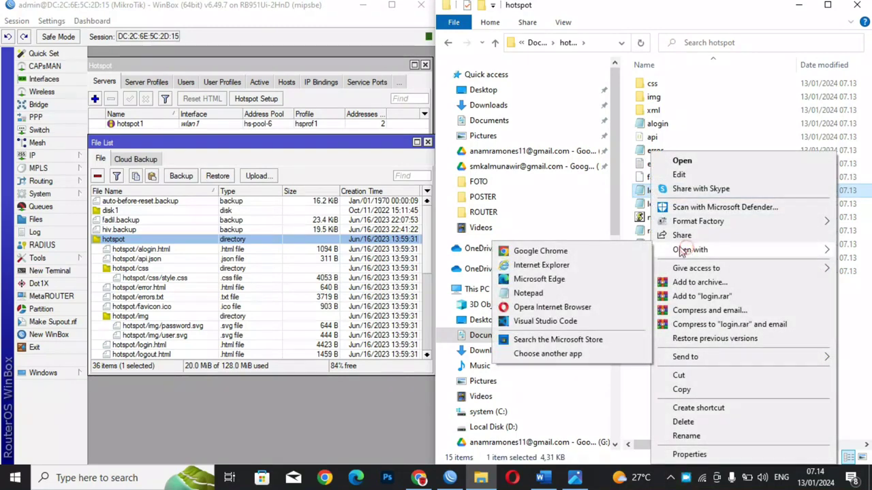
{"action": "left_click", "coordinate": [610, 250]}
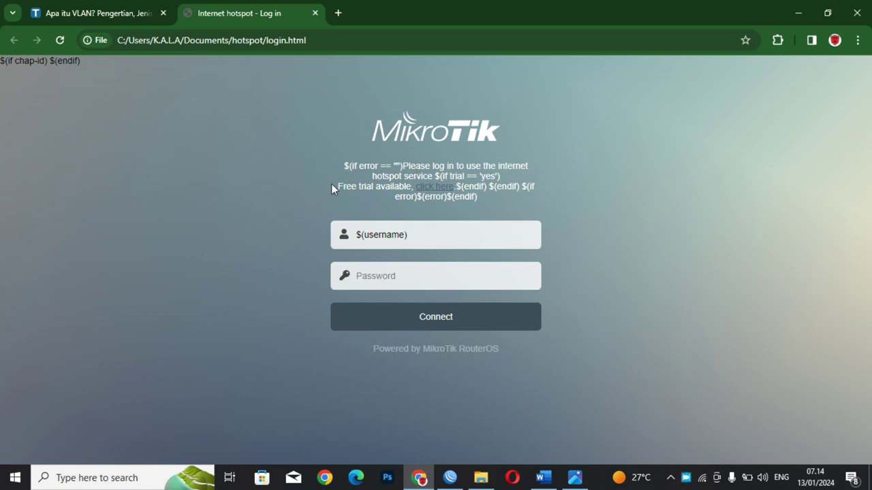
{"action": "left_click", "coordinate": [155, 38]}
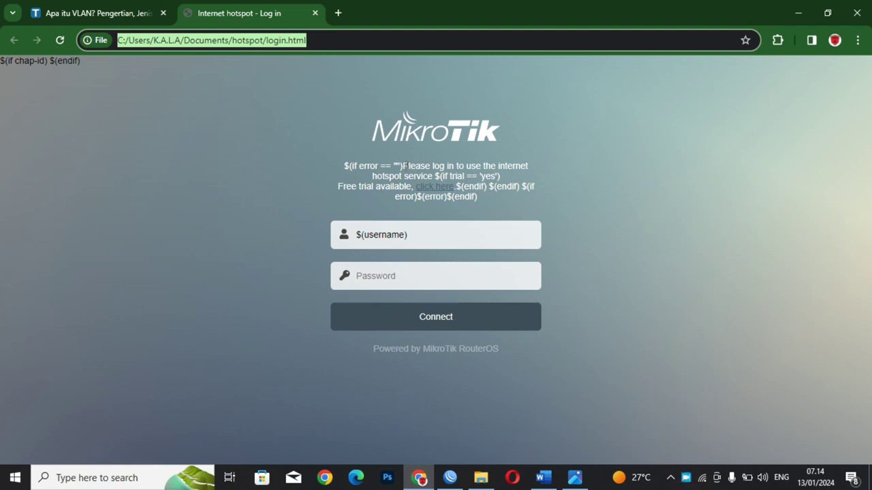
{"action": "left_click_drag", "start_coordinate": [403, 165], "coordinate": [433, 176]}
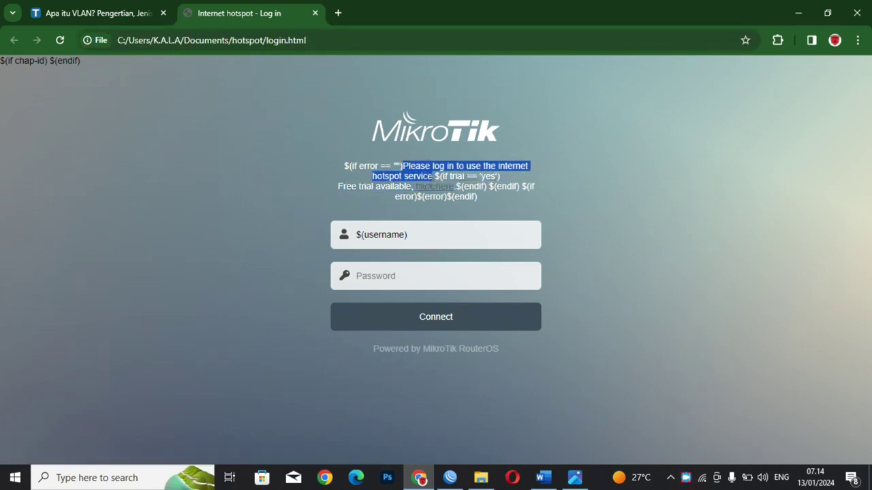
{"action": "left_click", "coordinate": [797, 12]}
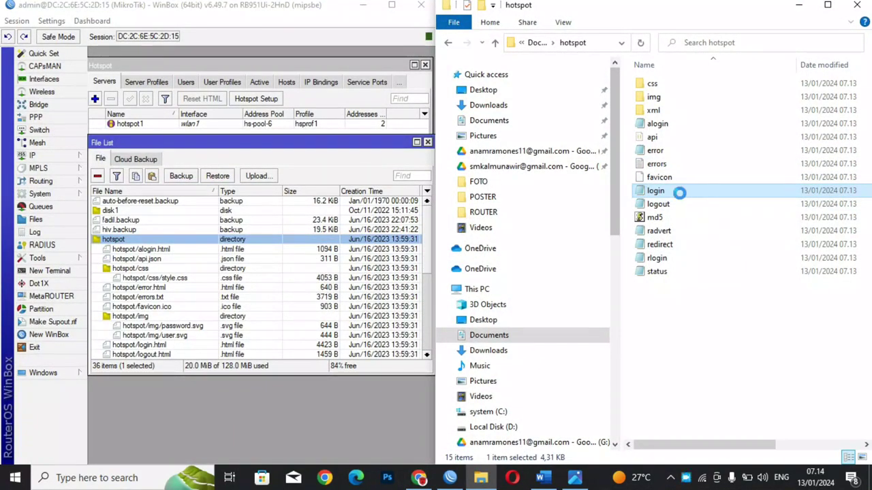
Step: Open login.html in Notepad, maximized
{"action": "right_click", "coordinate": [680, 196]}
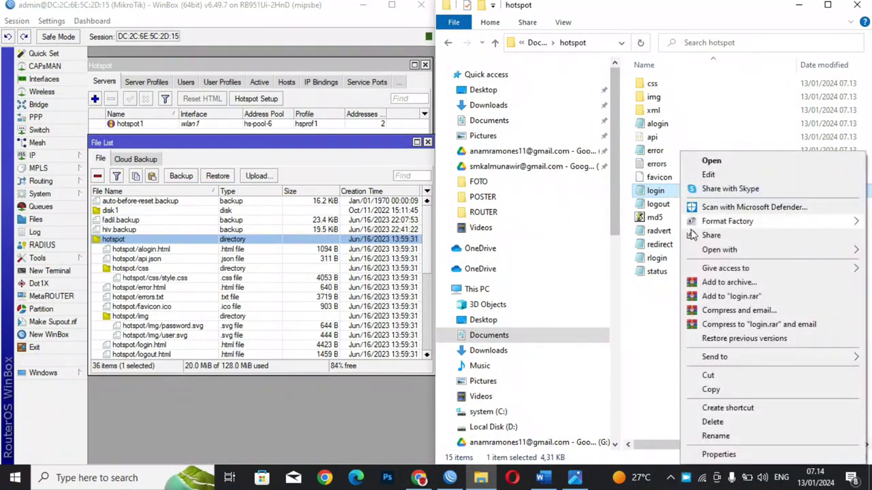
{"action": "mouse_move", "coordinate": [709, 250]}
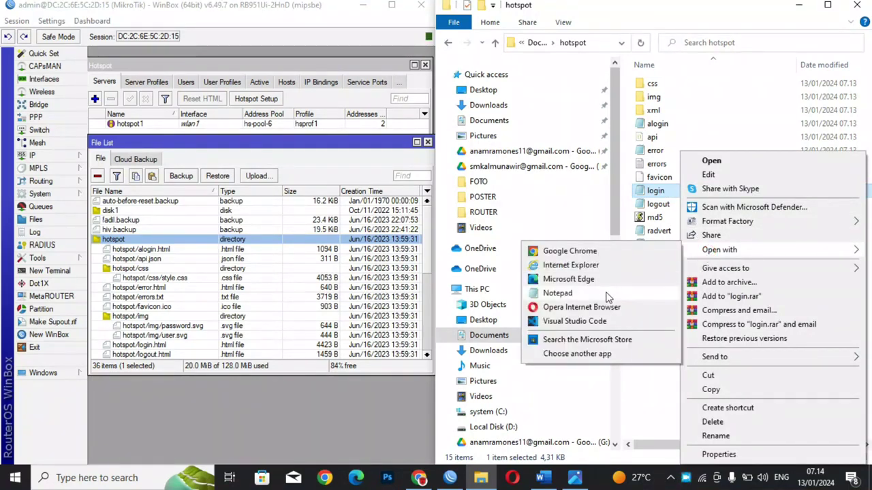
{"action": "left_click", "coordinate": [603, 293]}
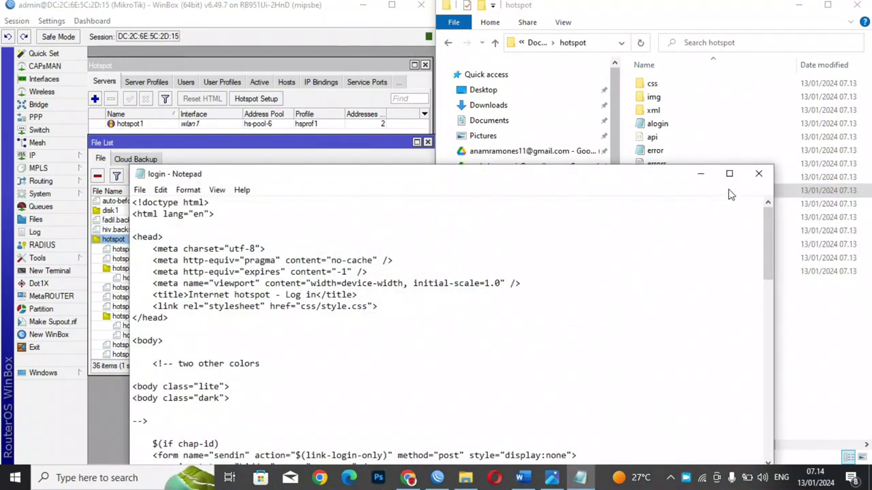
{"action": "left_click", "coordinate": [729, 173]}
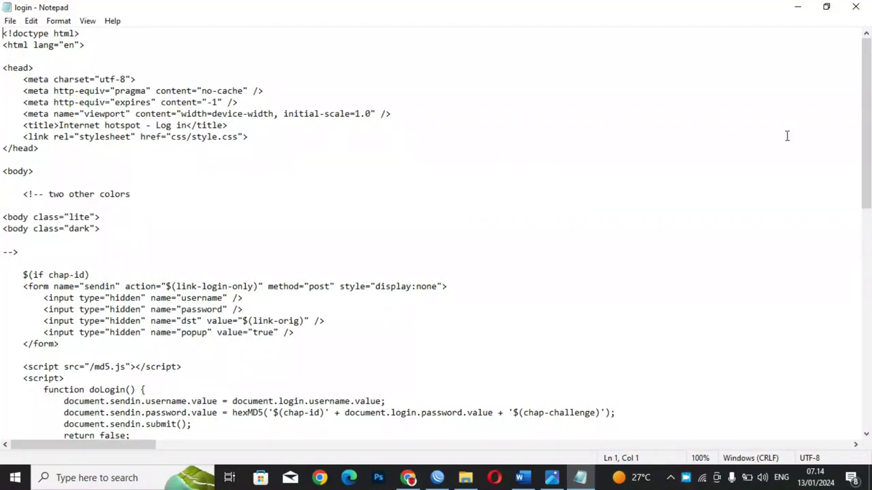
{"action": "left_click_drag", "start_coordinate": [869, 99], "coordinate": [870, 222]}
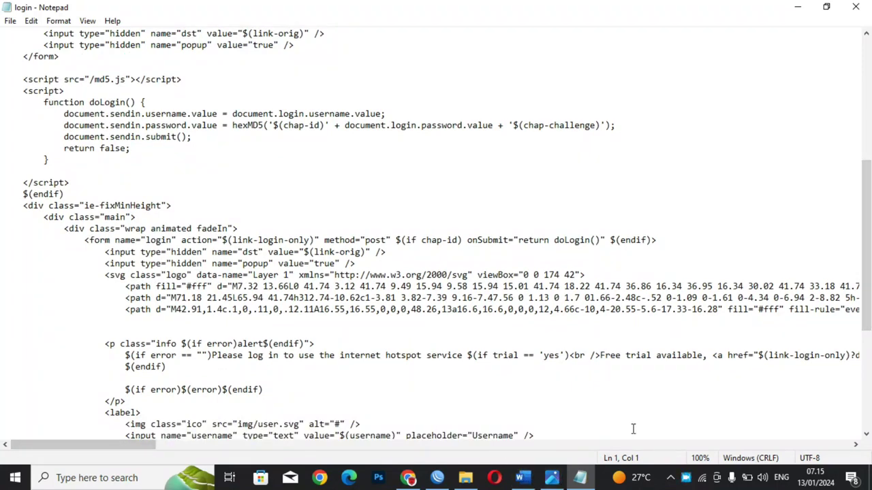
{"action": "left_click", "coordinate": [539, 317]}
Step: Find 'Please' and replace the default message with 'Selamat Datang Di Hotspot SMK AL Munawwir IIBS'
{"action": "key", "text": "ctrl+f"}
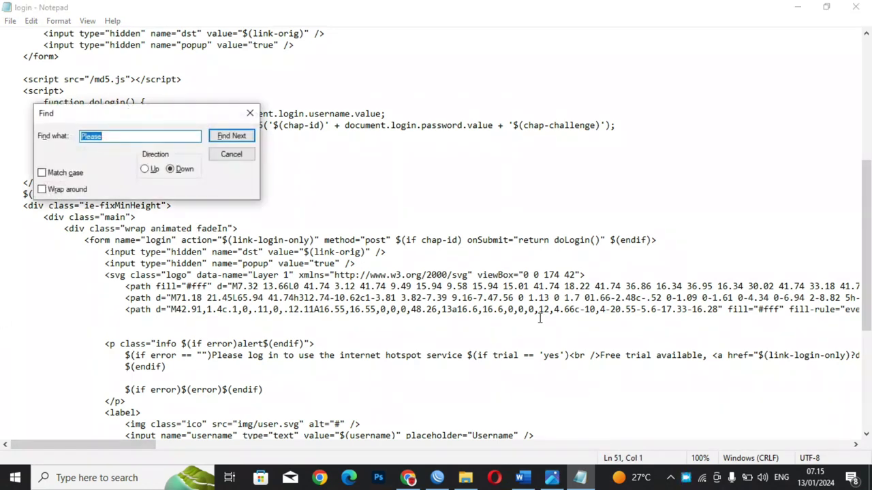
{"action": "left_click", "coordinate": [232, 135]}
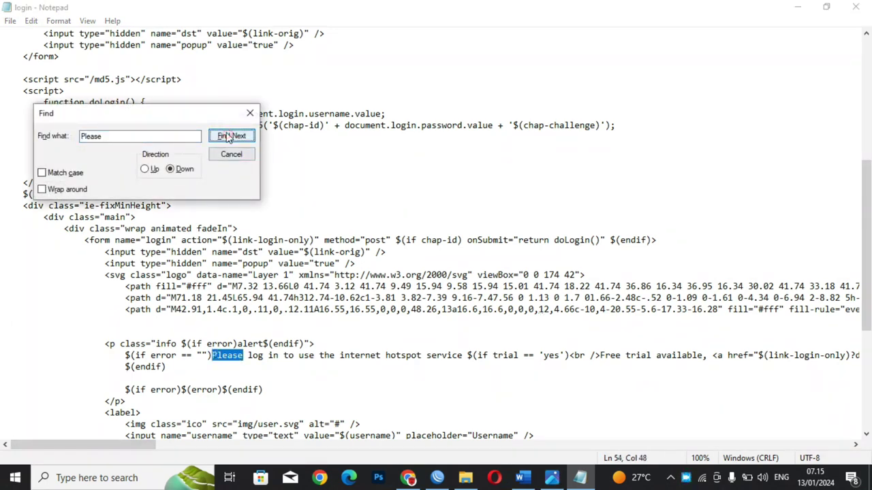
{"action": "left_click", "coordinate": [233, 337]}
{"action": "left_click_drag", "start_coordinate": [212, 355], "coordinate": [468, 360]}
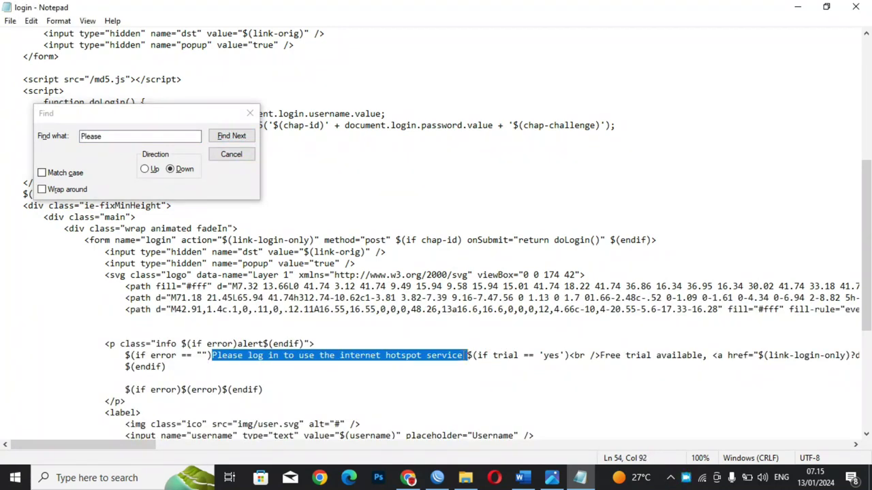
{"action": "key", "text": "Delete"}
{"action": "type", "text": "Selamat "}
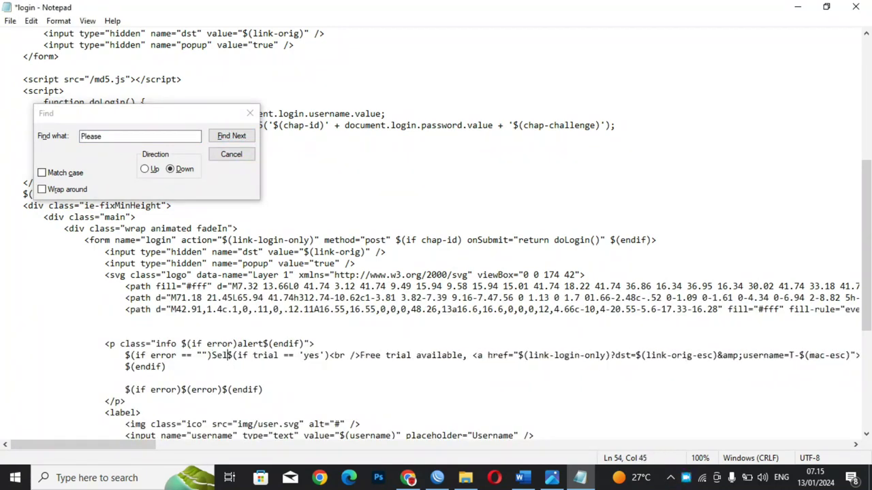
{"action": "type", "text": "Datang D"}
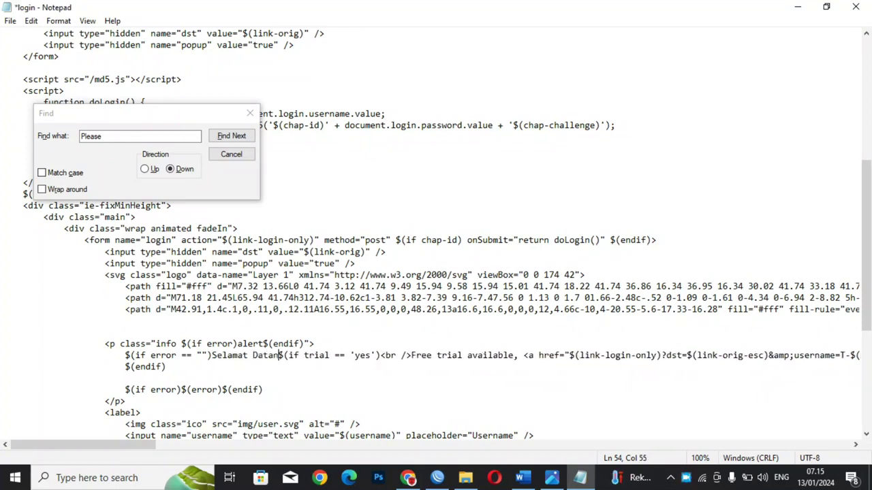
{"action": "type", "text": "i Hots"}
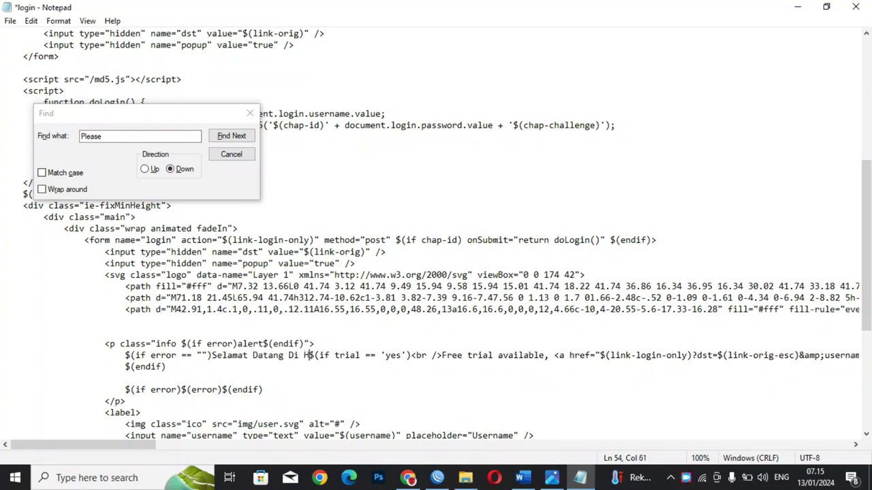
{"action": "type", "text": "pot SMK"}
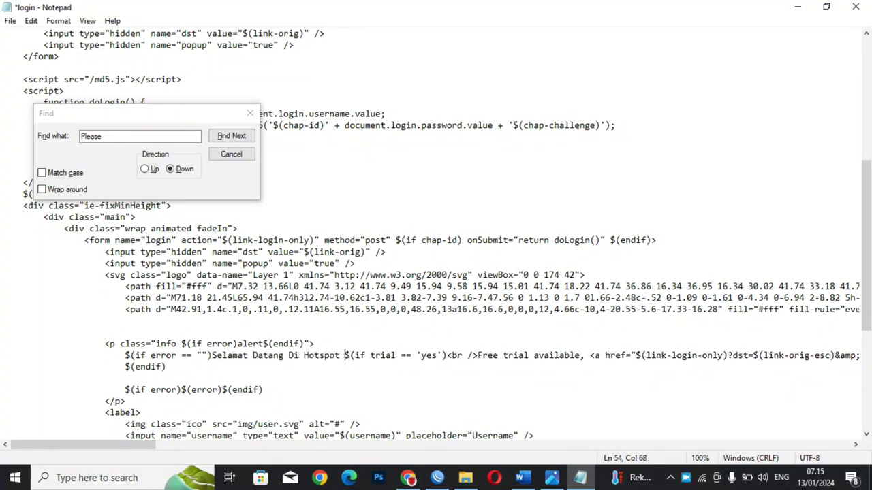
{"action": "type", "text": "MUnawwir "}
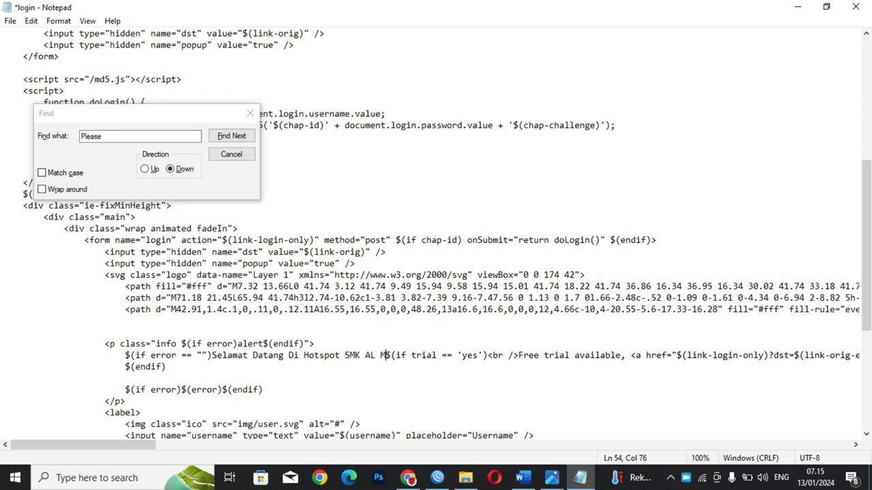
{"action": "type", "text": "IIBS"}
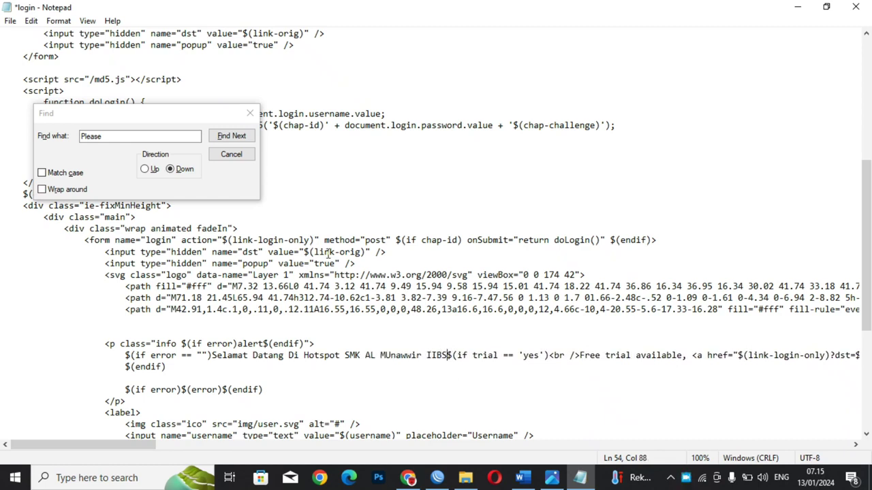
{"action": "left_click", "coordinate": [392, 359]}
{"action": "key", "text": "Delete"}
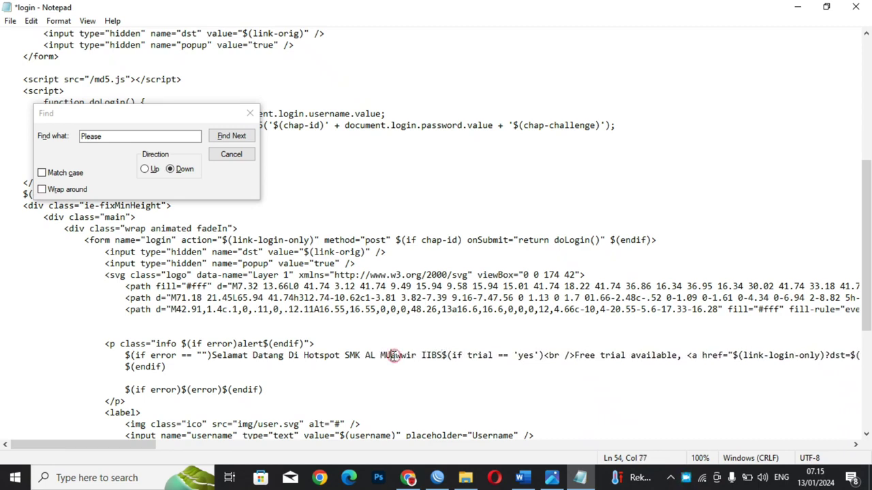
{"action": "type", "text": "n"}
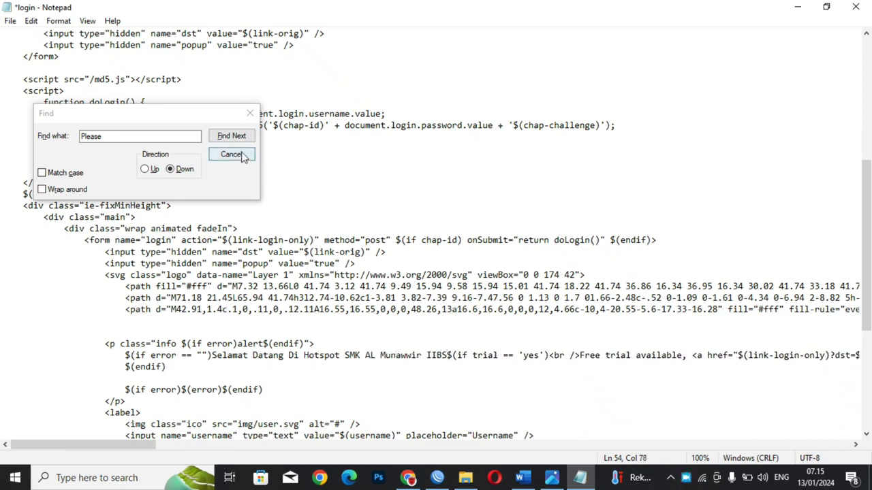
Step: Close the search box, save login.html and close Notepad
{"action": "left_click", "coordinate": [249, 113]}
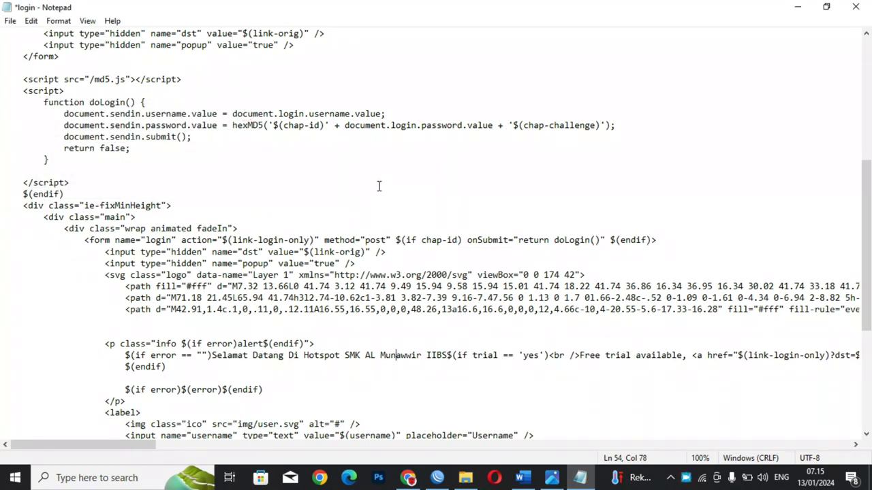
{"action": "key", "text": "ctrl+s"}
{"action": "left_click", "coordinate": [856, 7]}
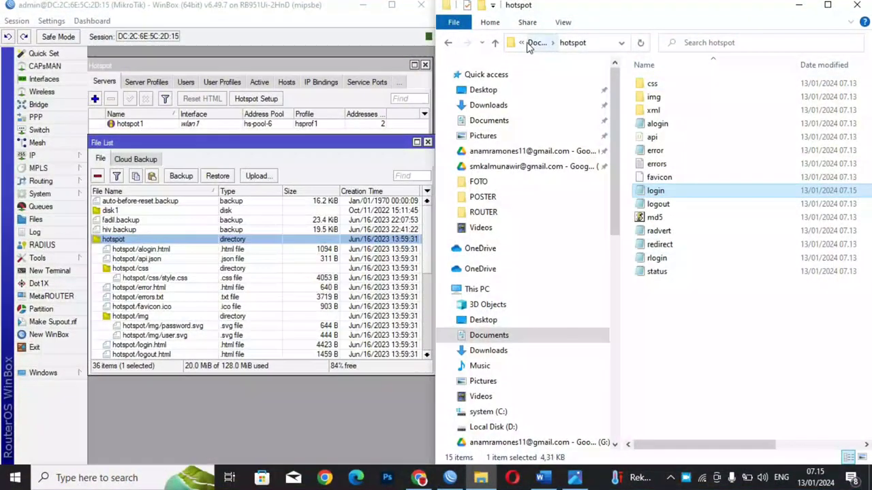
Step: Rename the hotspot folder in Documents to hotspot123
{"action": "left_click", "coordinate": [447, 43]}
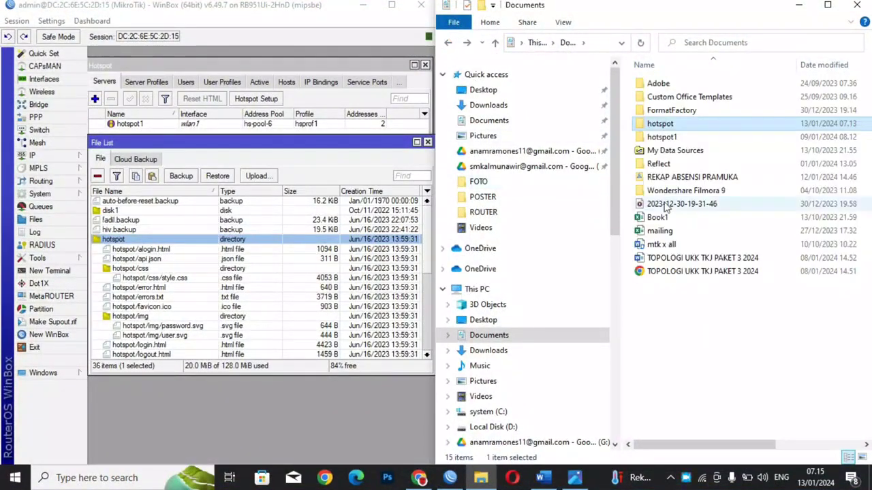
{"action": "left_click", "coordinate": [660, 125]}
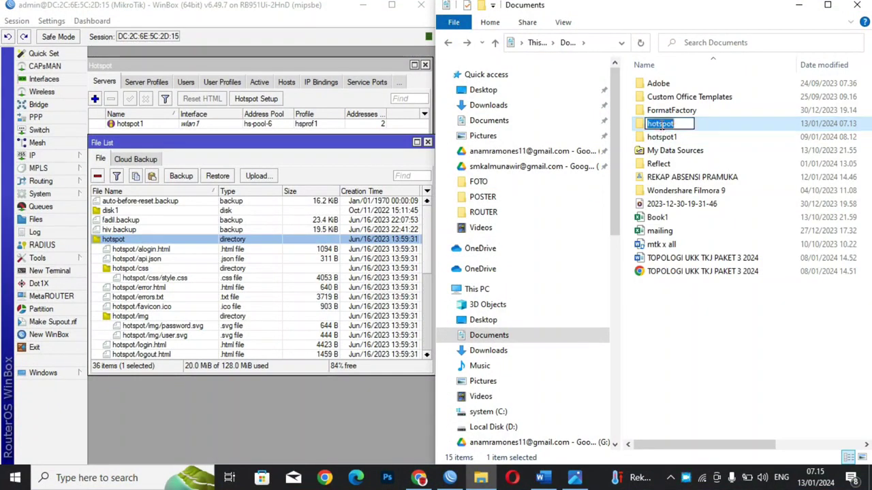
{"action": "left_click", "coordinate": [678, 124]}
{"action": "type", "text": "123"}
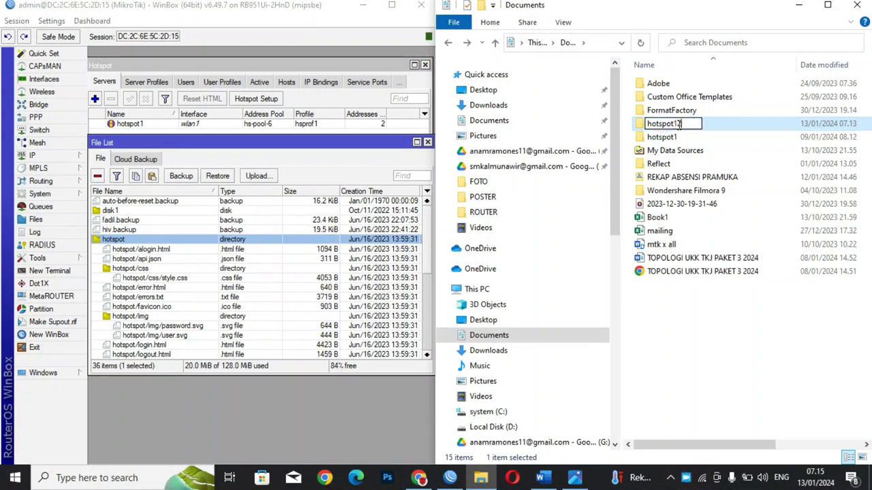
{"action": "left_click", "coordinate": [705, 313]}
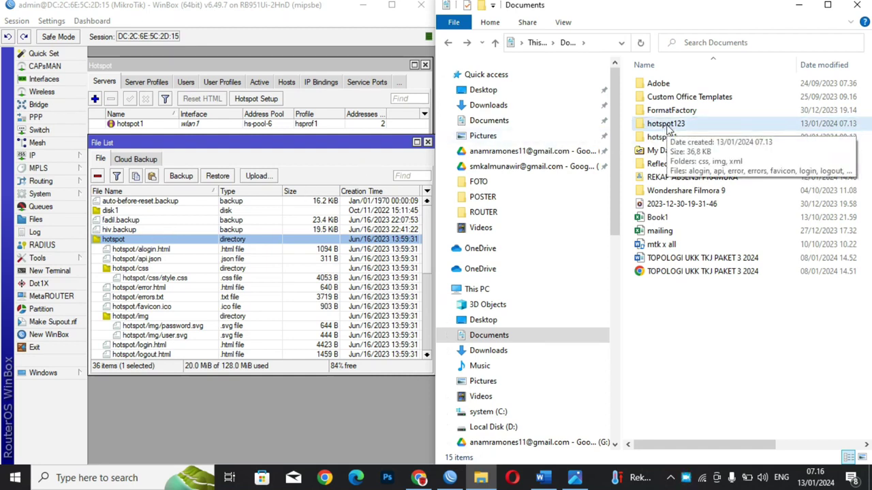
Step: Copy hotspot123 onto the router's Files list and close the File List window
{"action": "left_click_drag", "start_coordinate": [667, 126], "coordinate": [173, 206]}
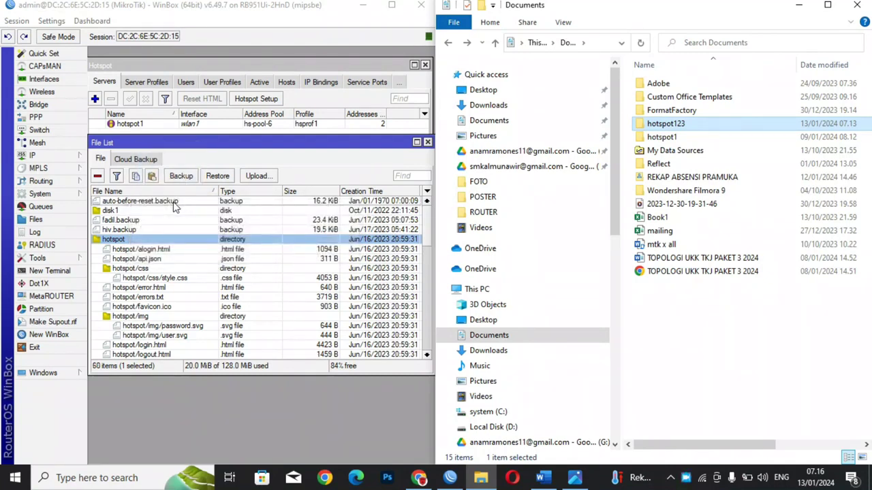
{"action": "left_click_drag", "start_coordinate": [427, 234], "coordinate": [412, 282]}
{"action": "scroll", "coordinate": [412, 282], "scroll_direction": "down", "scroll_amount": 4}
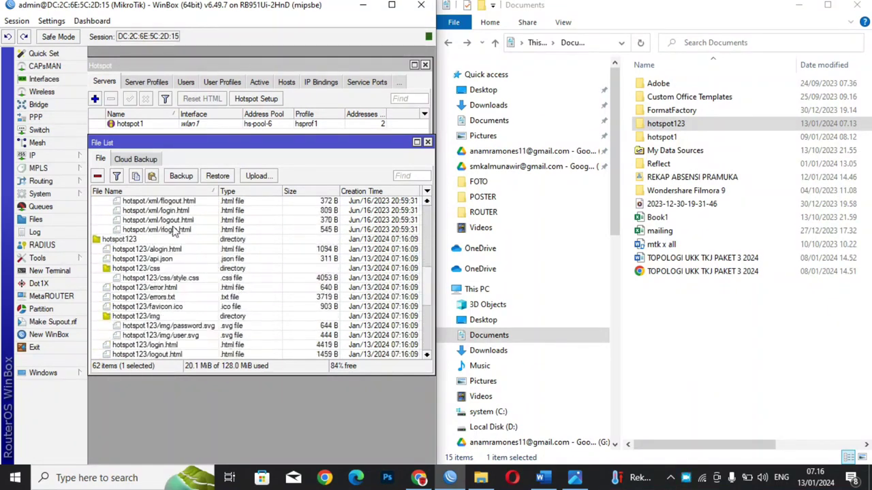
{"action": "left_click", "coordinate": [428, 143]}
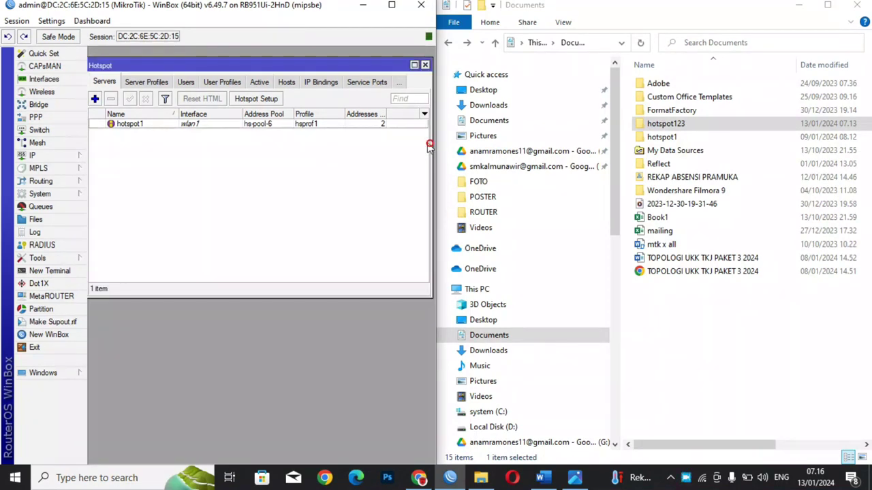
Step: Open hotspot server profile hsprof1 from the Server Profiles list
{"action": "left_click", "coordinate": [798, 6]}
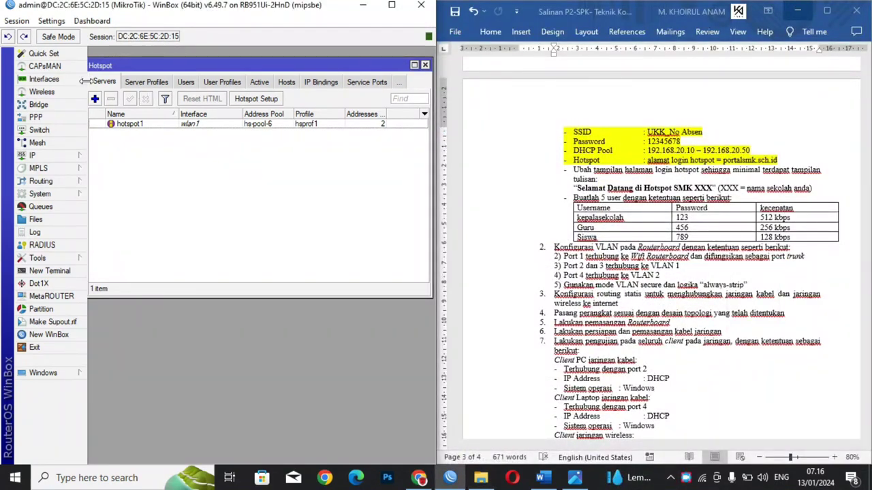
{"action": "left_click", "coordinate": [141, 85]}
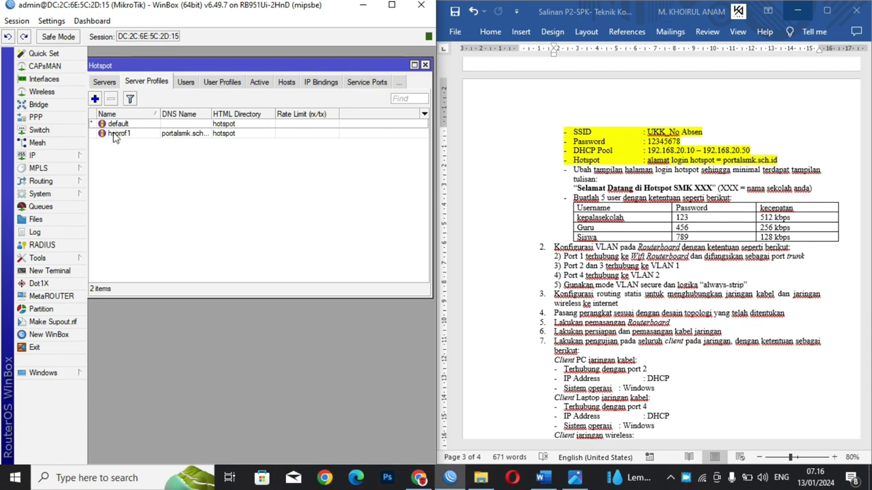
{"action": "left_click", "coordinate": [103, 82]}
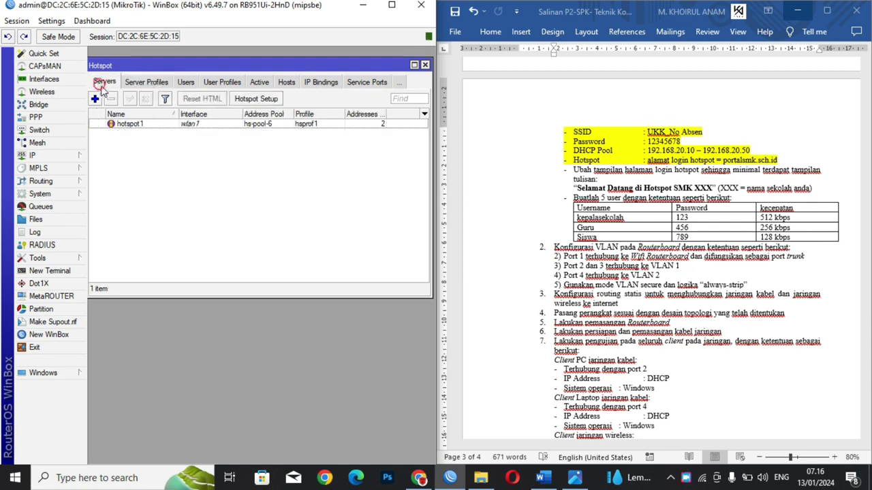
{"action": "left_click", "coordinate": [140, 82]}
{"action": "double_click", "coordinate": [119, 133]}
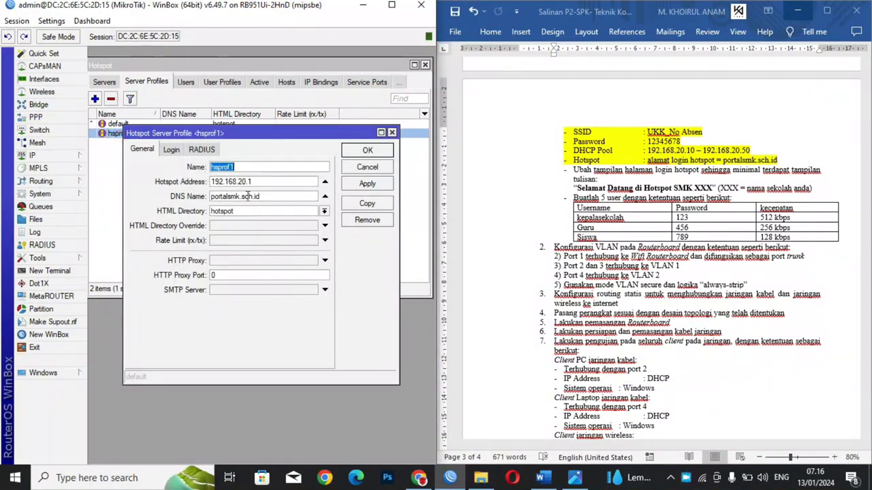
Step: Set hsprof1's HTML Directory to hotspot123, untick Cookie login, and save
{"action": "left_click", "coordinate": [325, 213]}
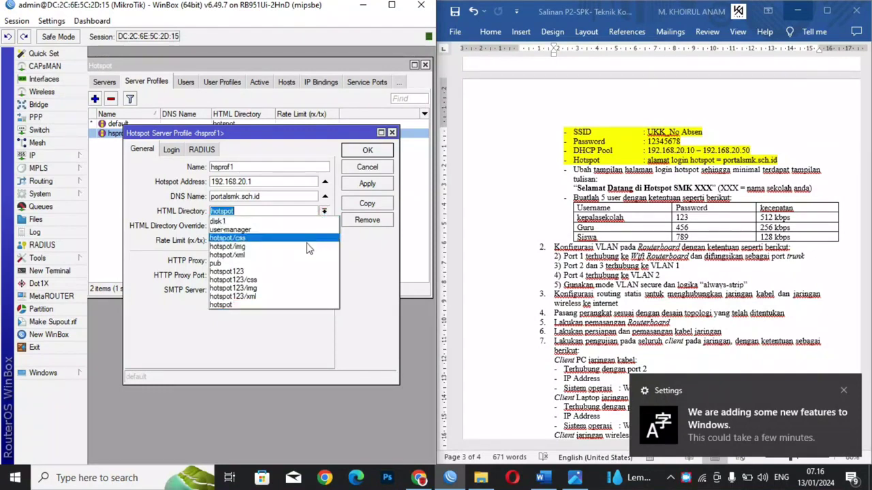
{"action": "left_click", "coordinate": [288, 274]}
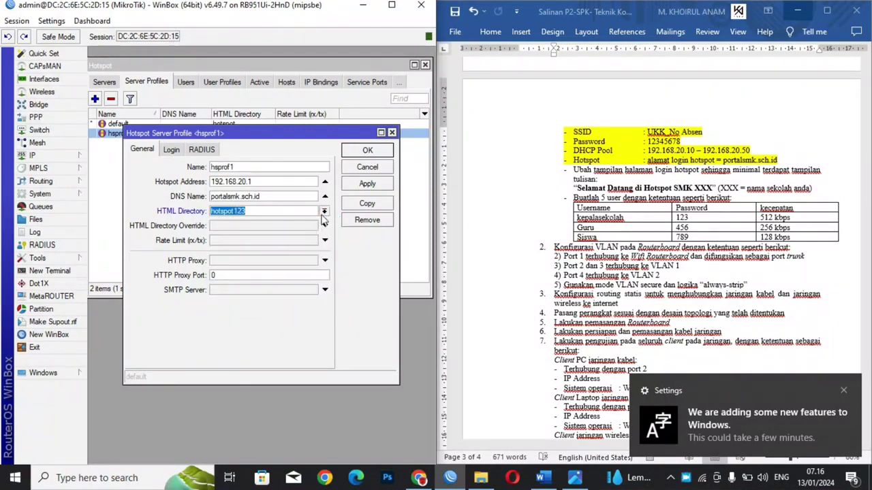
{"action": "left_click", "coordinate": [169, 152]}
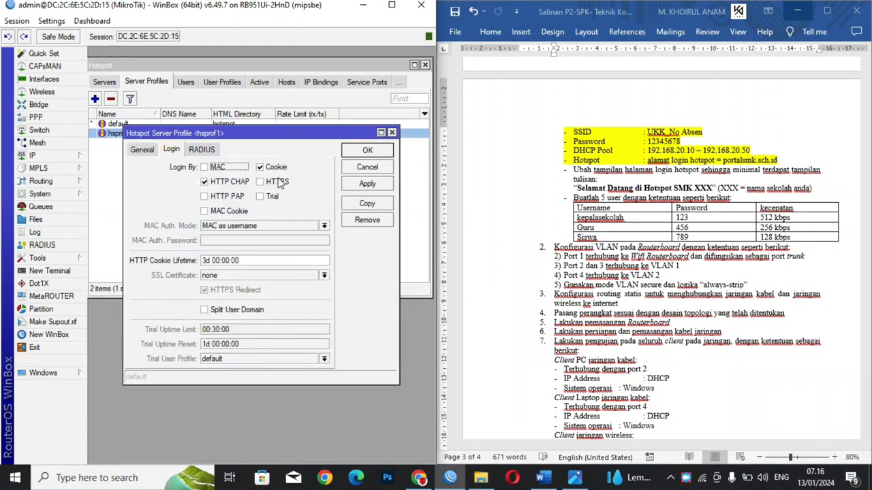
{"action": "left_click", "coordinate": [260, 167]}
{"action": "left_click", "coordinate": [365, 185]}
{"action": "left_click", "coordinate": [367, 151]}
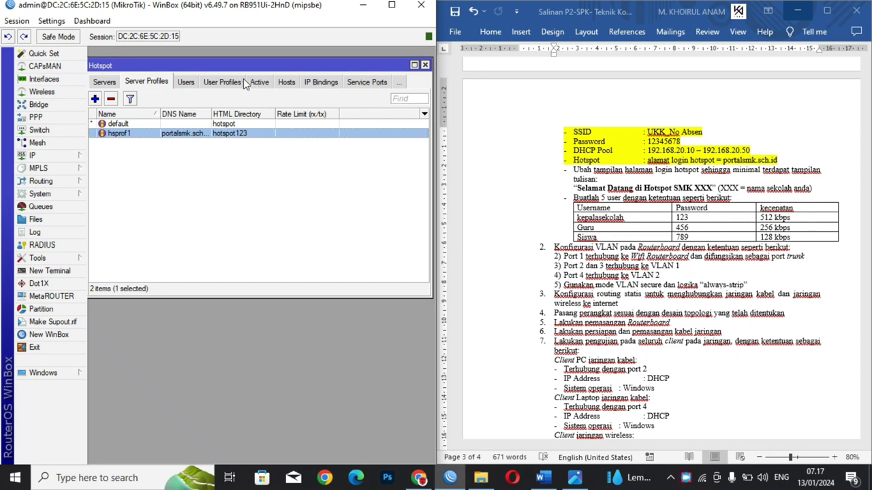
Step: Create hotspot user profile KEPALA SEKOLAH with address pool hs-pool-6
{"action": "left_click", "coordinate": [222, 82]}
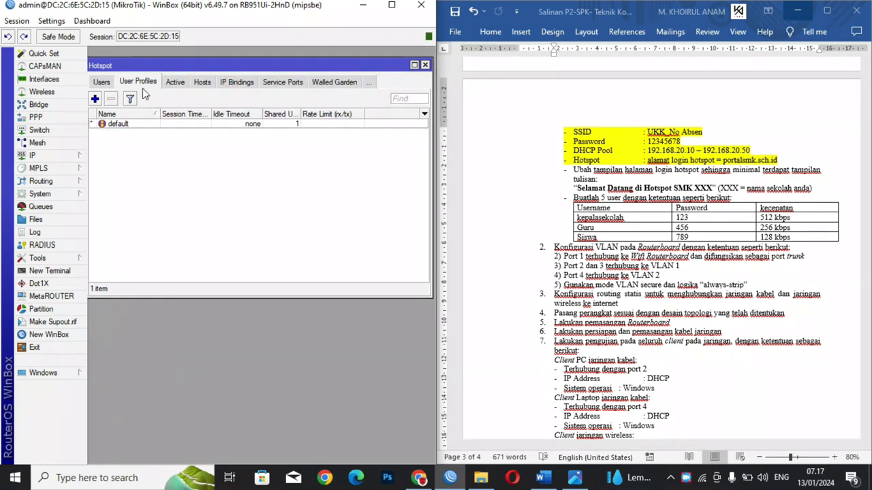
{"action": "left_click", "coordinate": [95, 100]}
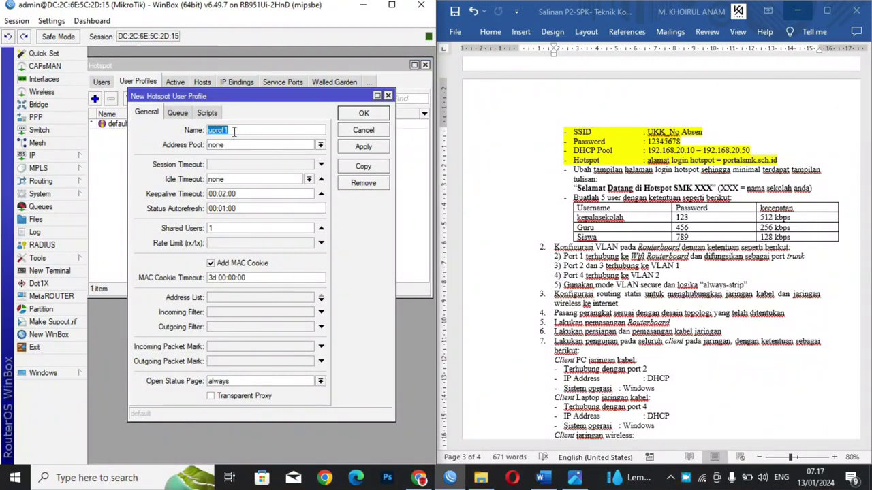
{"action": "key", "text": "BackSpace"}
{"action": "key", "text": "Caps_Lock"}
{"action": "type", "text": "K"}
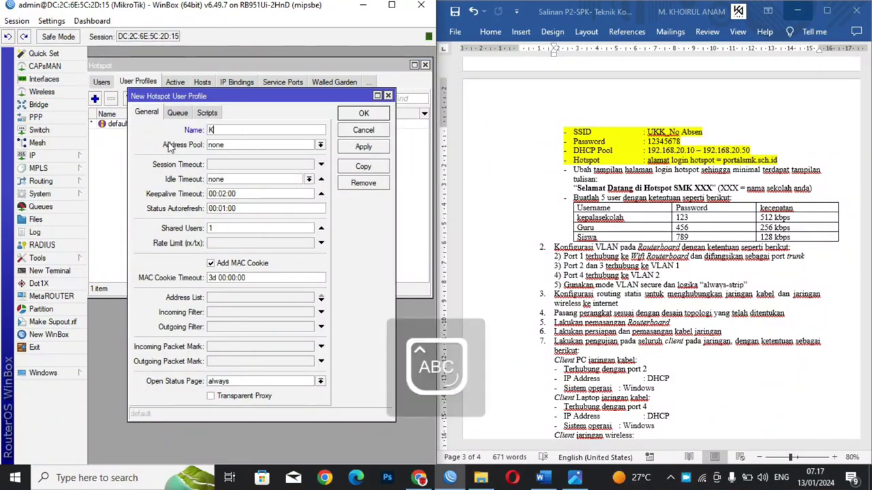
{"action": "type", "text": "EPALA SEKOLAH"}
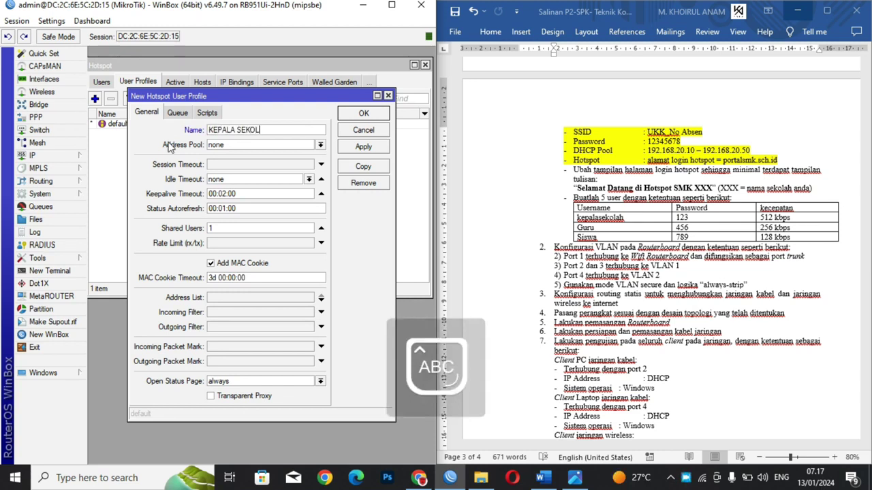
{"action": "left_click", "coordinate": [220, 146]}
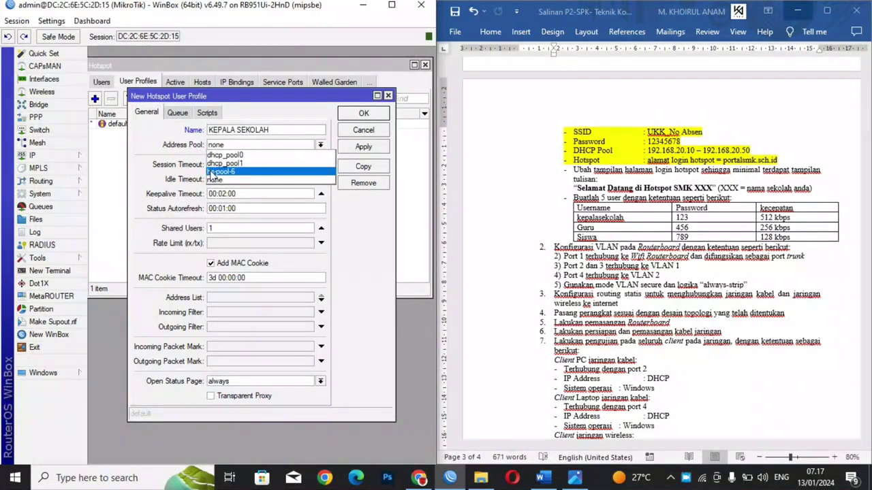
{"action": "left_click", "coordinate": [213, 174]}
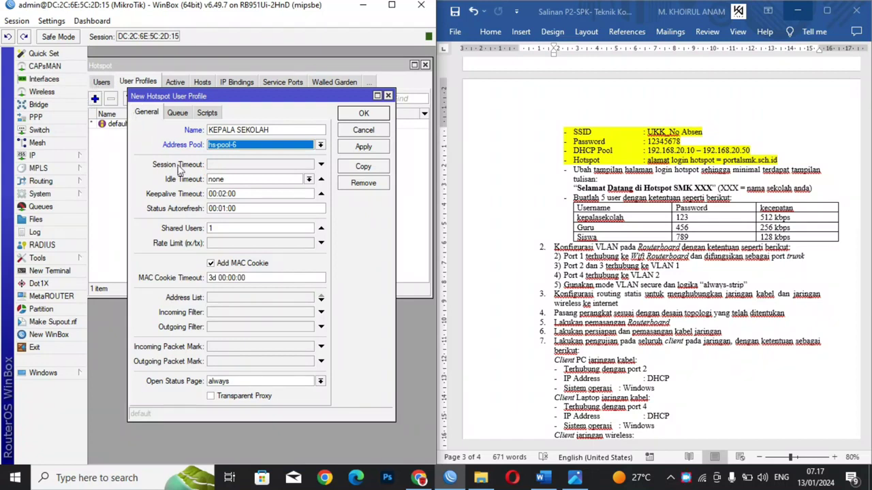
Step: Set KEPALA SEKOLAH's rate limit to 512k/512k and save the profile
{"action": "left_click", "coordinate": [227, 229]}
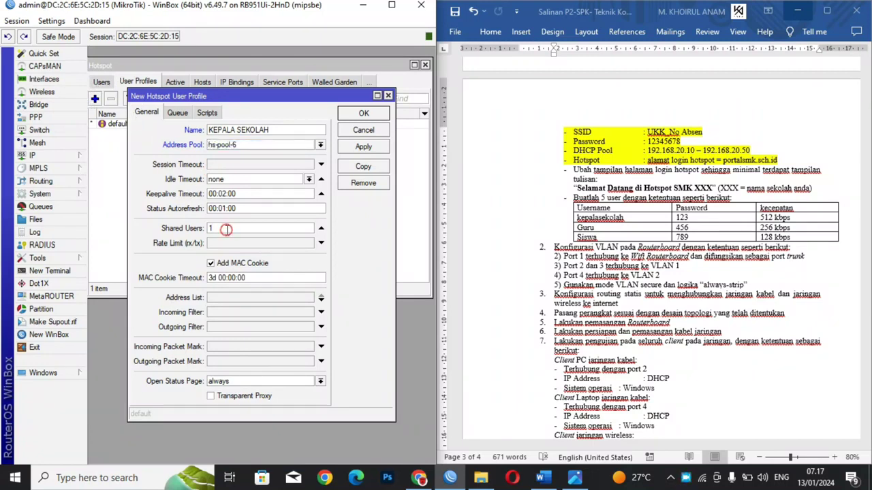
{"action": "left_click", "coordinate": [226, 244]}
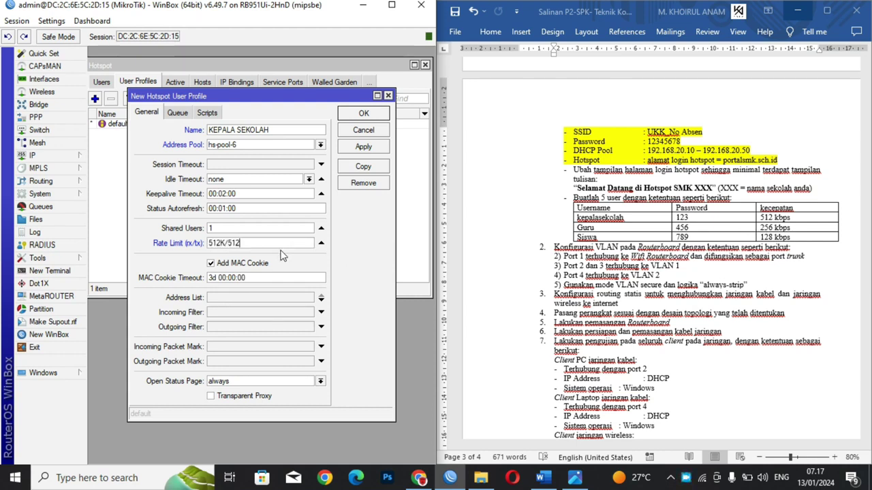
{"action": "type", "text": "K"}
{"action": "key", "text": "Caps_Lock"}
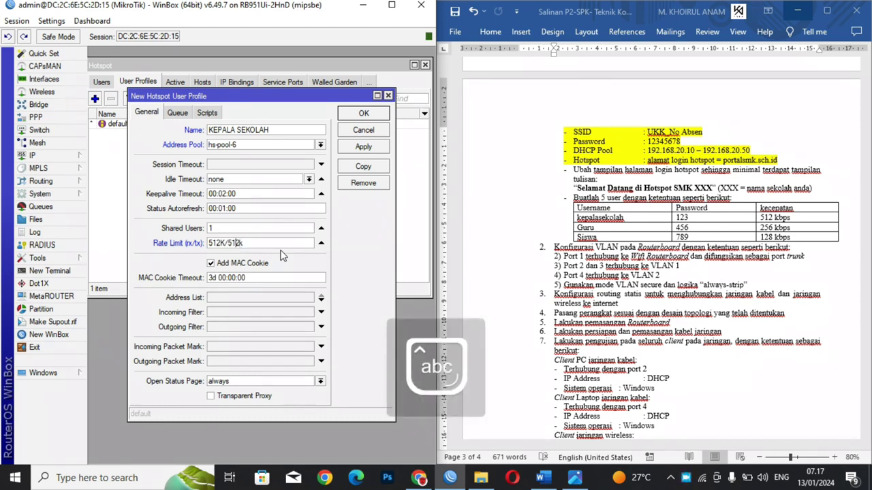
{"action": "key", "text": "BackSpace"}
{"action": "type", "text": "k"}
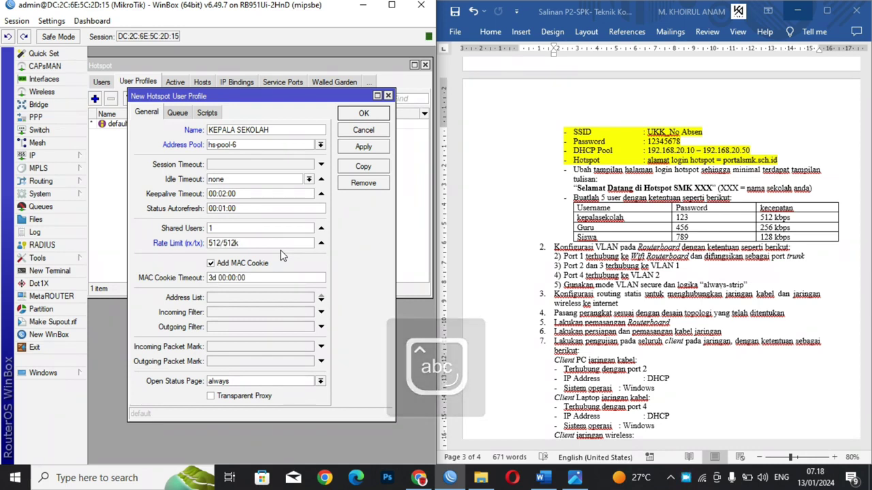
{"action": "left_click", "coordinate": [363, 147]}
{"action": "left_click", "coordinate": [364, 113]}
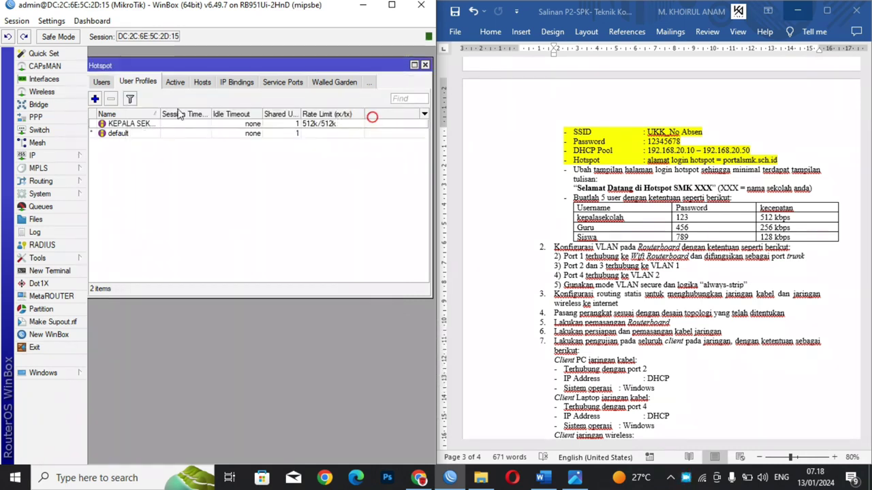
Step: Create user profile GURU with address pool hs-pool-6 and rate limit 256k/256k
{"action": "left_click", "coordinate": [96, 100]}
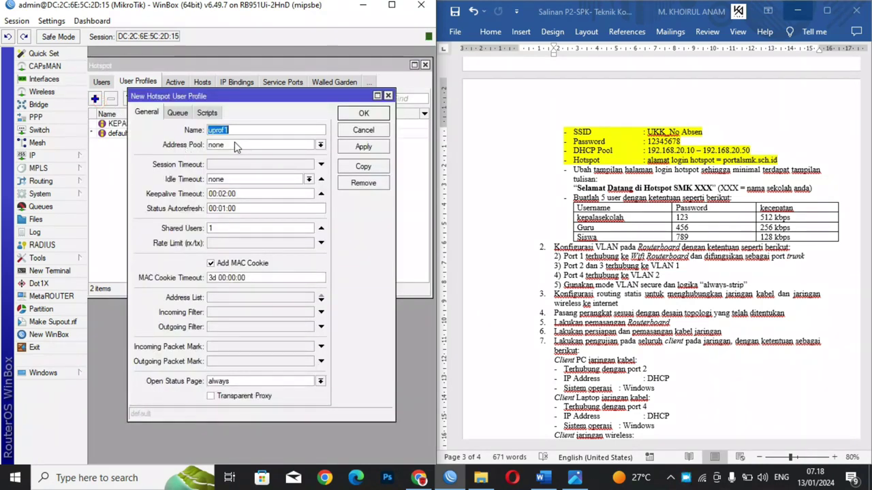
{"action": "key", "text": "Caps_Lock"}
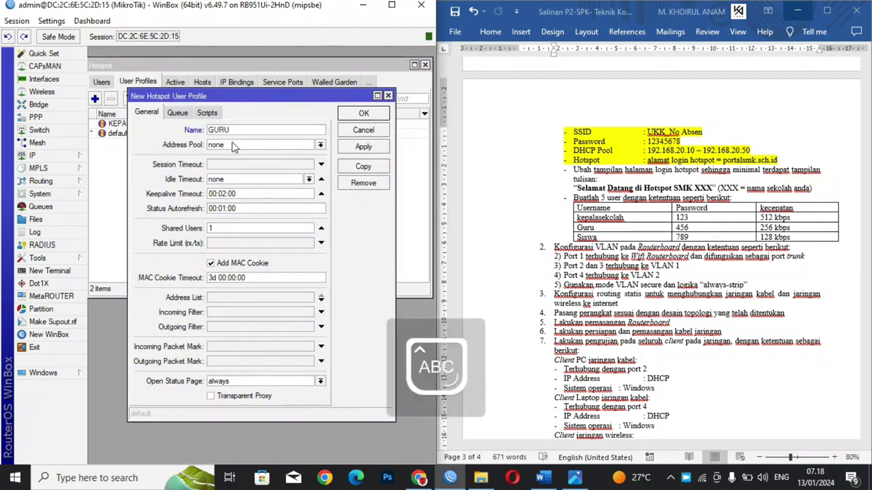
{"action": "left_click", "coordinate": [235, 144]}
{"action": "left_click", "coordinate": [222, 172]}
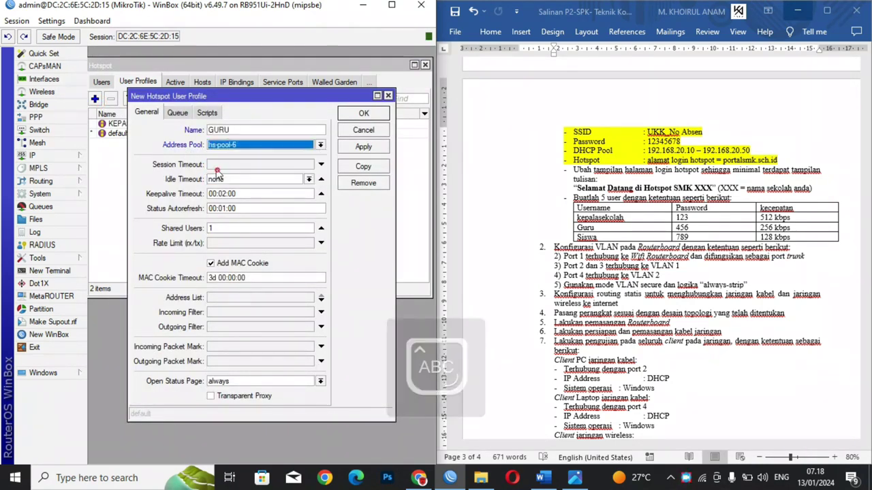
{"action": "left_click", "coordinate": [228, 244]}
{"action": "type", "text": "2"}
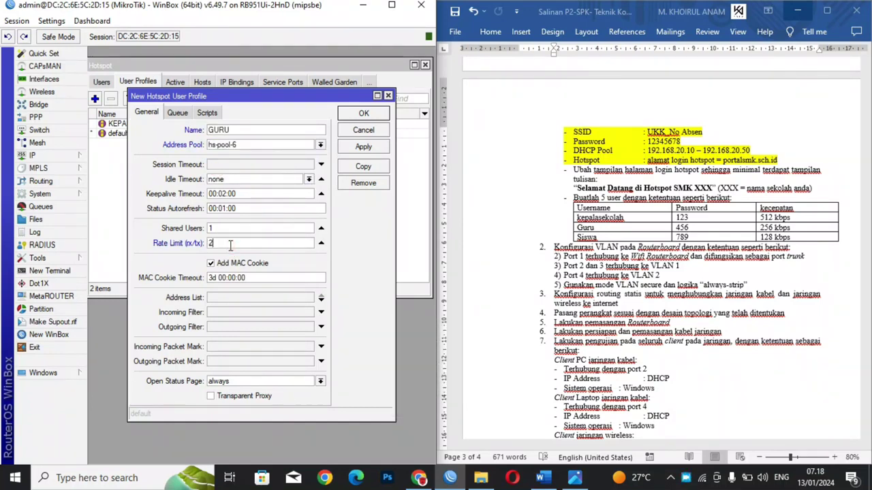
{"action": "type", "text": "56K"}
{"action": "key", "text": "BackSpace"}
{"action": "key", "text": "Caps_Lock"}
{"action": "type", "text": "k"}
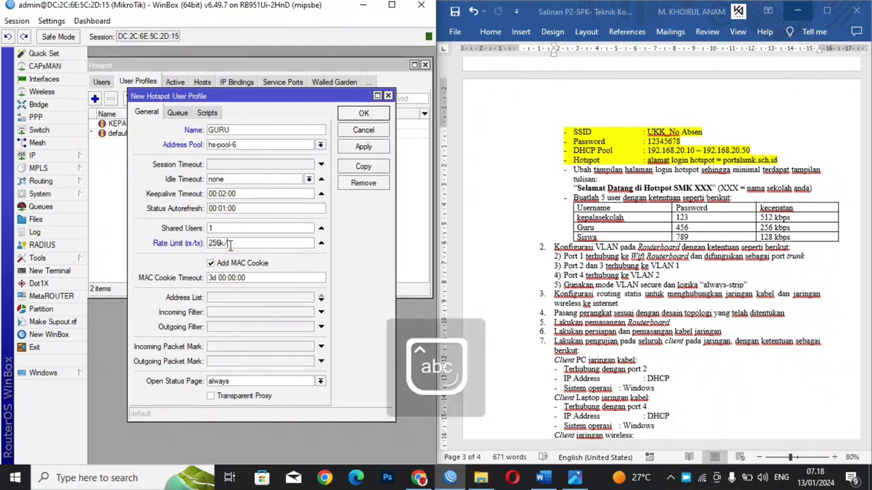
{"action": "type", "text": "/256k"}
{"action": "key", "text": "Caps_Lock"}
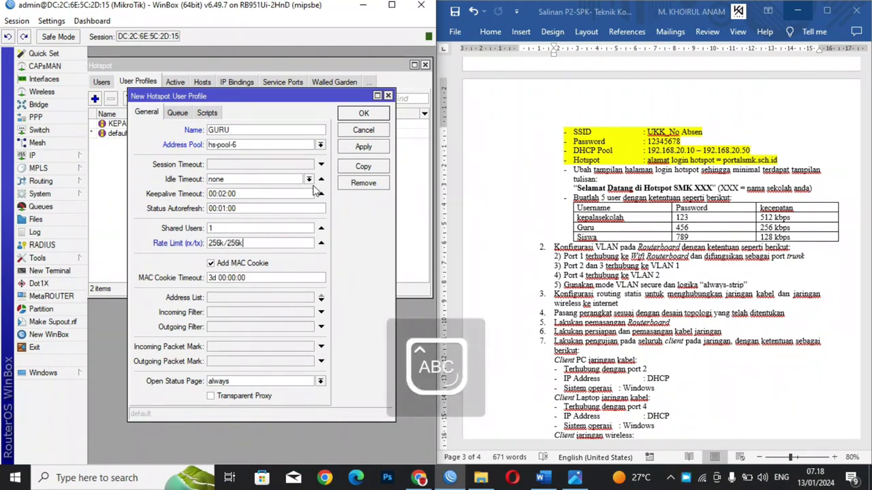
{"action": "left_click", "coordinate": [363, 146]}
{"action": "left_click", "coordinate": [364, 113]}
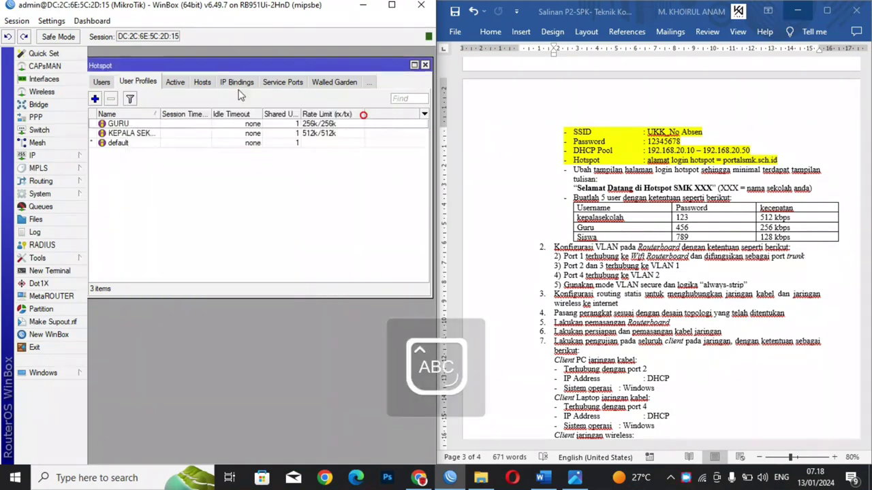
Step: Create user profile SISWA with address pool hs-pool-6 and rate limit 128k/128k
{"action": "left_click", "coordinate": [96, 100]}
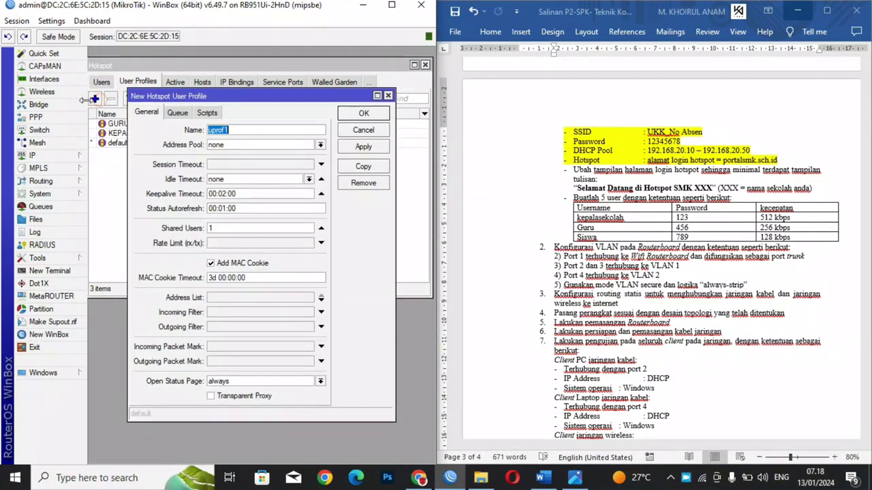
{"action": "type", "text": "SISWA"}
{"action": "key", "text": "Caps_Lock"}
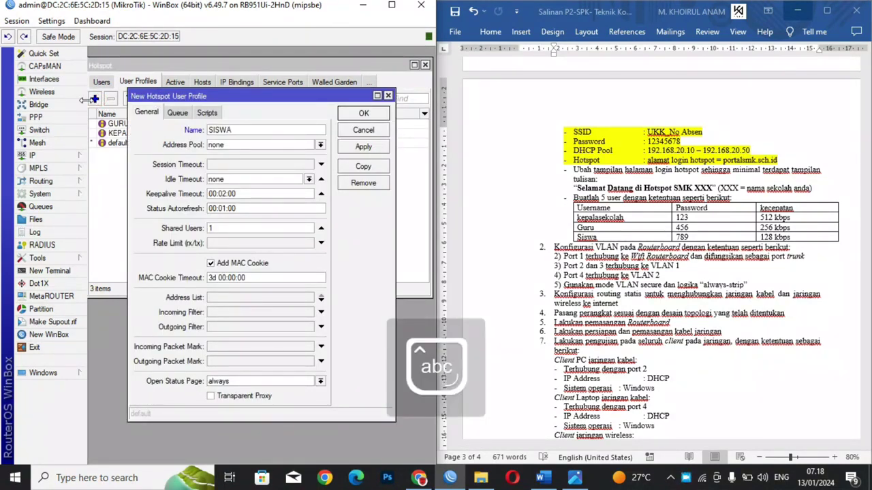
{"action": "left_click", "coordinate": [211, 145]}
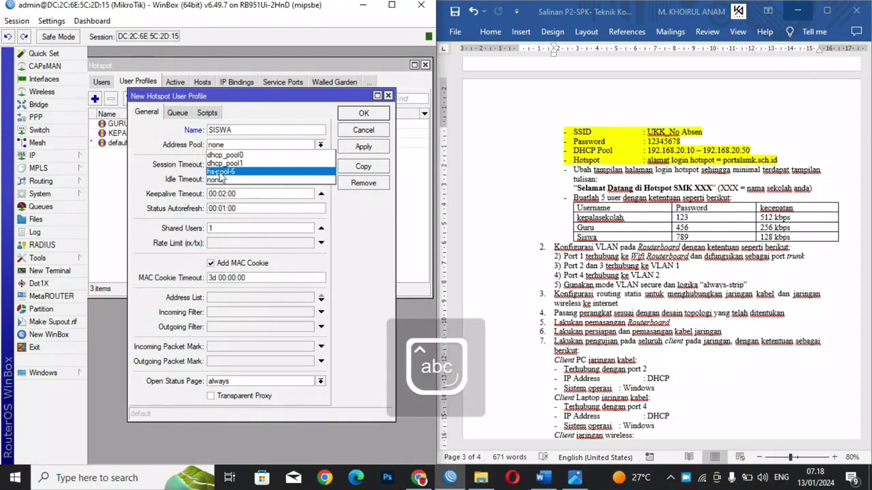
{"action": "left_click", "coordinate": [221, 171]}
{"action": "left_click", "coordinate": [229, 228]}
{"action": "left_click", "coordinate": [227, 245]}
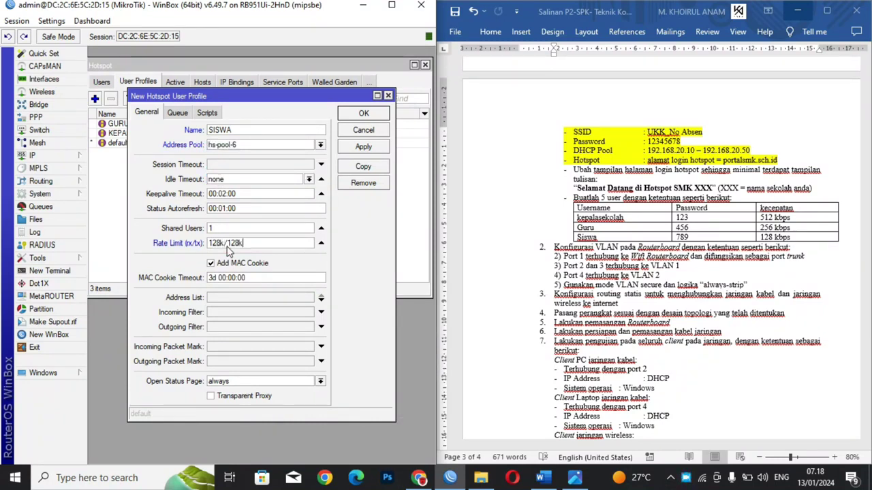
{"action": "left_click", "coordinate": [356, 147]}
{"action": "left_click", "coordinate": [354, 114]}
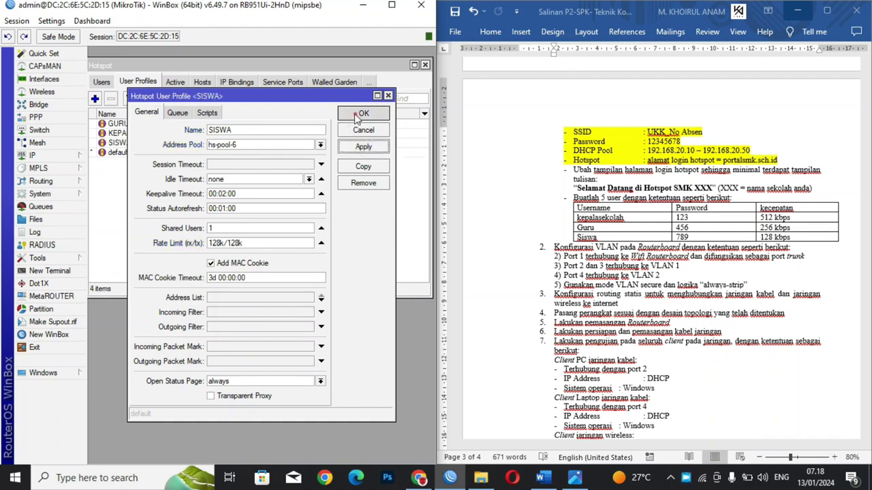
Step: Add a hotspot user named kepsek on server hotspot1
{"action": "left_click", "coordinate": [102, 83]}
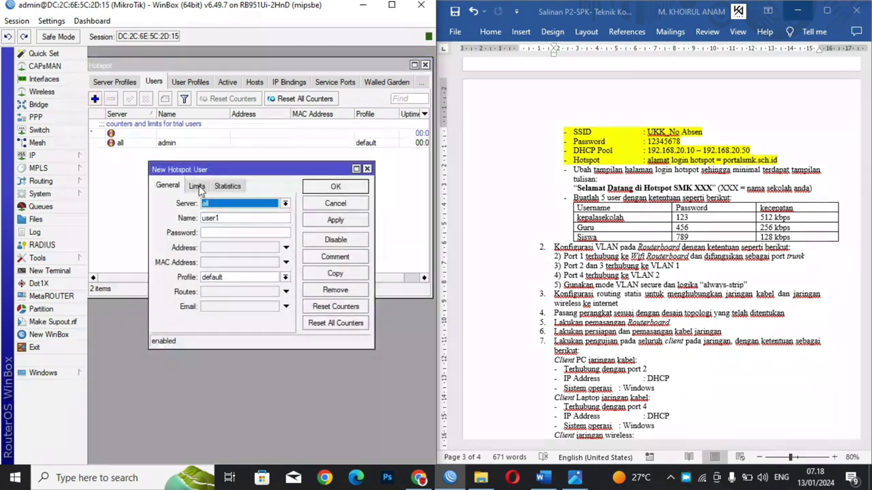
{"action": "left_click", "coordinate": [221, 205]}
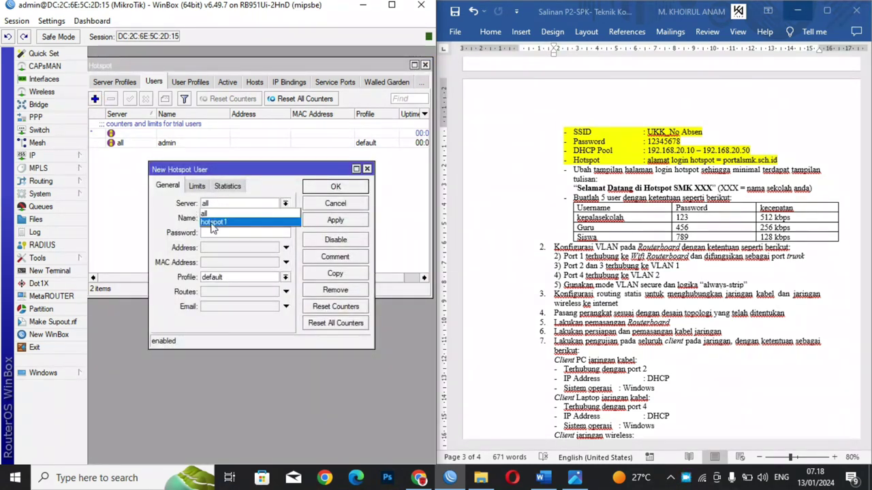
{"action": "left_click", "coordinate": [213, 222]}
{"action": "left_click", "coordinate": [218, 218]}
{"action": "type", "text": "user1"}
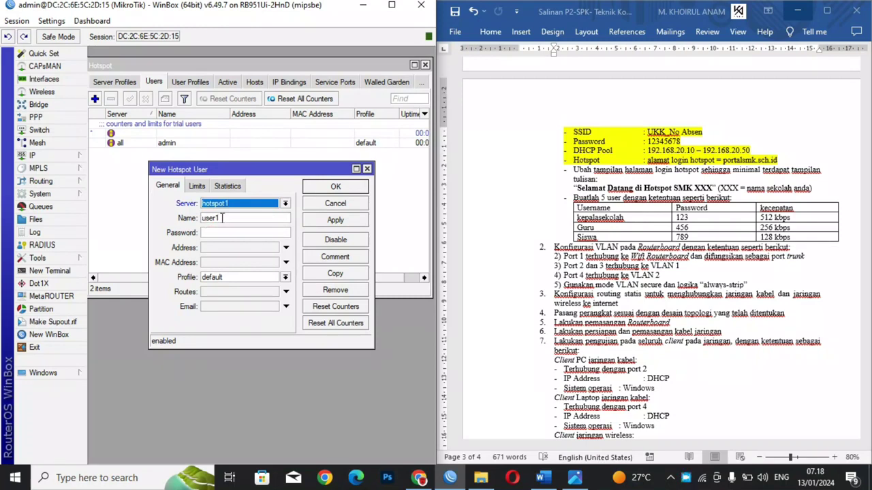
{"action": "double_click", "coordinate": [222, 218]}
{"action": "type", "text": "kepsek"}
Step: Give kepsek a password and the KEPALA SEKOLAH profile, then save the user
{"action": "left_click", "coordinate": [209, 233]}
{"action": "type", "text": "12"}
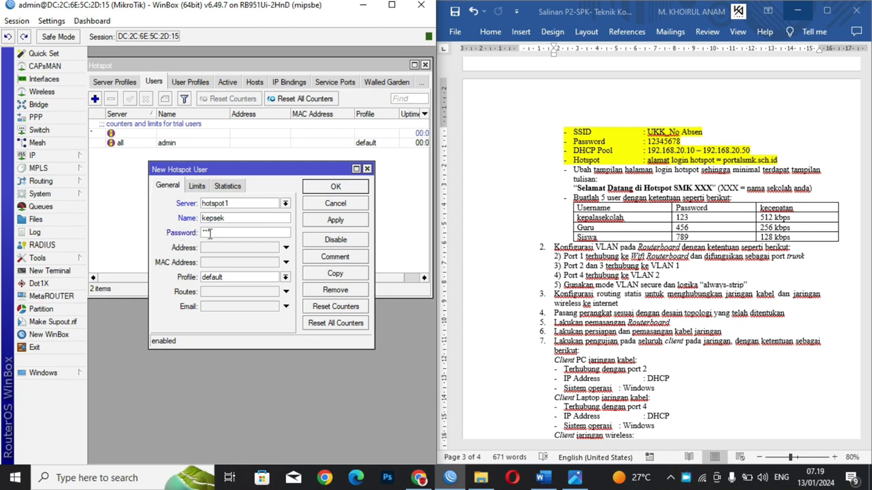
{"action": "type", "text": "3"}
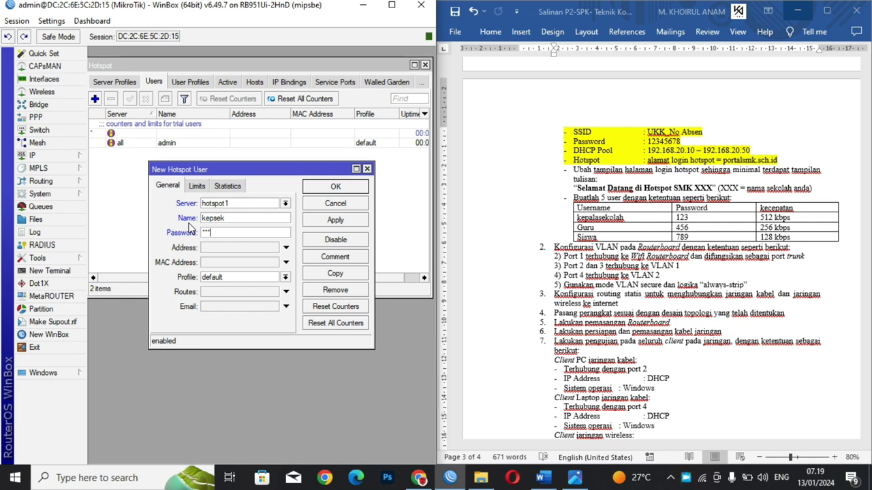
{"action": "left_click", "coordinate": [216, 279]}
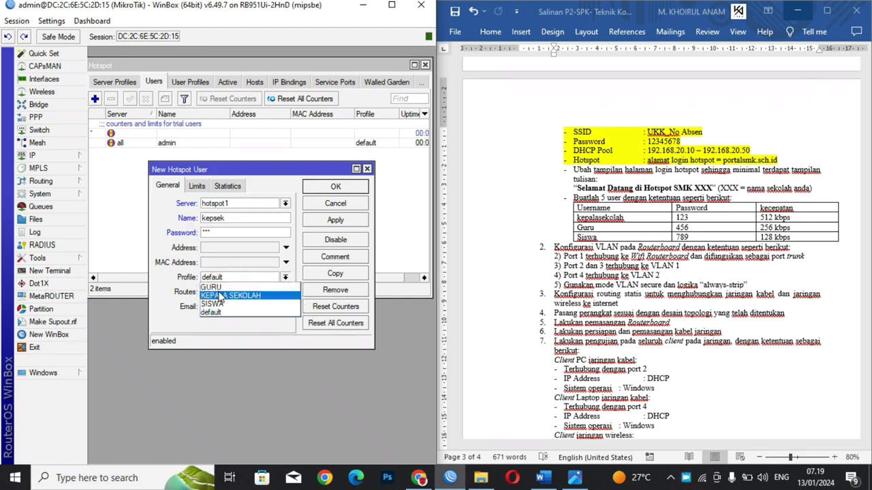
{"action": "left_click", "coordinate": [218, 295]}
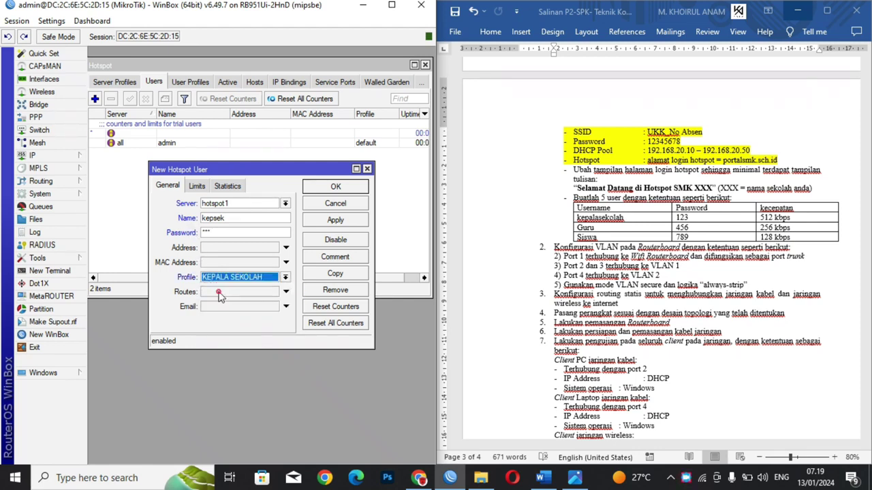
{"action": "left_click", "coordinate": [327, 225]}
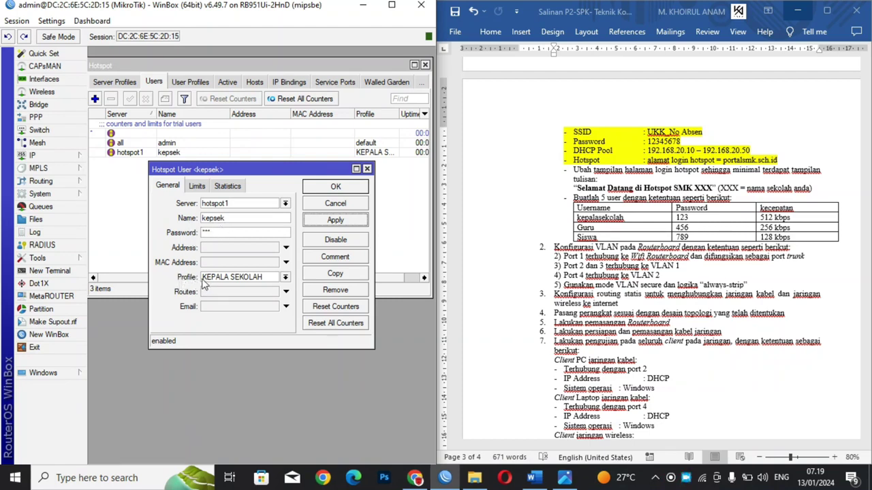
{"action": "left_click", "coordinate": [318, 219]}
{"action": "left_click", "coordinate": [333, 191]}
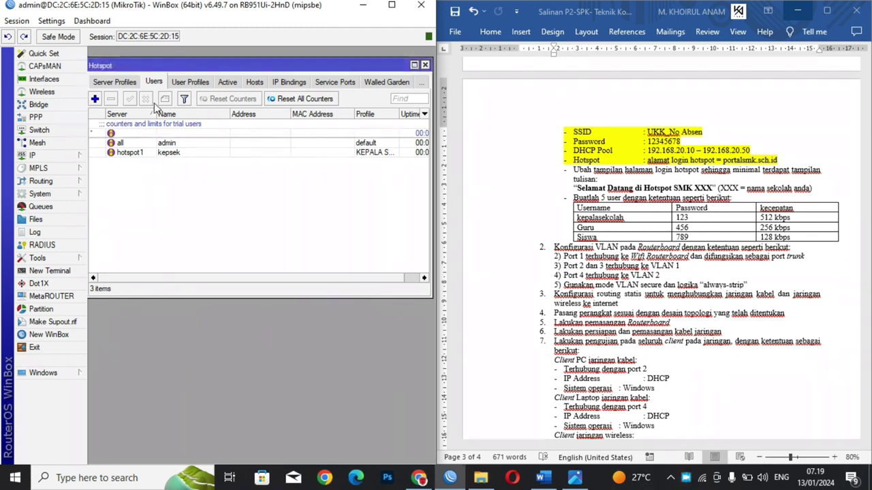
{"action": "left_click", "coordinate": [182, 83]}
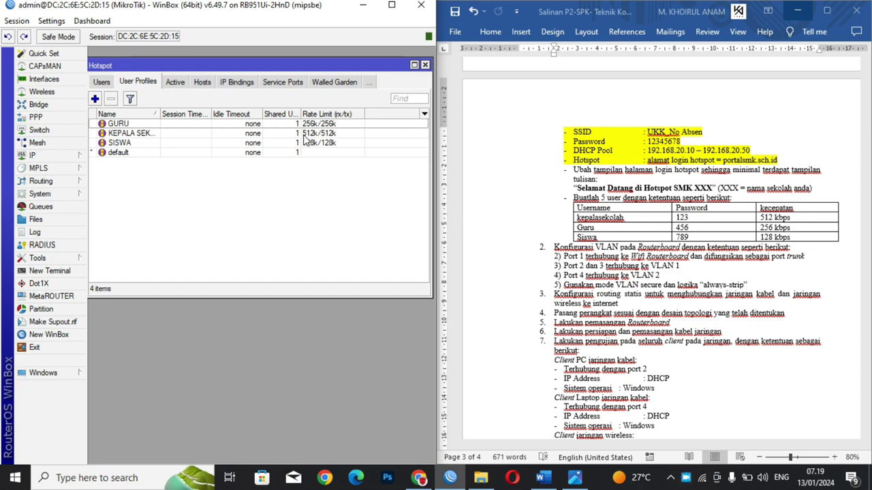
Step: Add hotspot user Guru on hotspot1 with the GURU profile
{"action": "left_click", "coordinate": [100, 83]}
{"action": "left_click", "coordinate": [94, 99]}
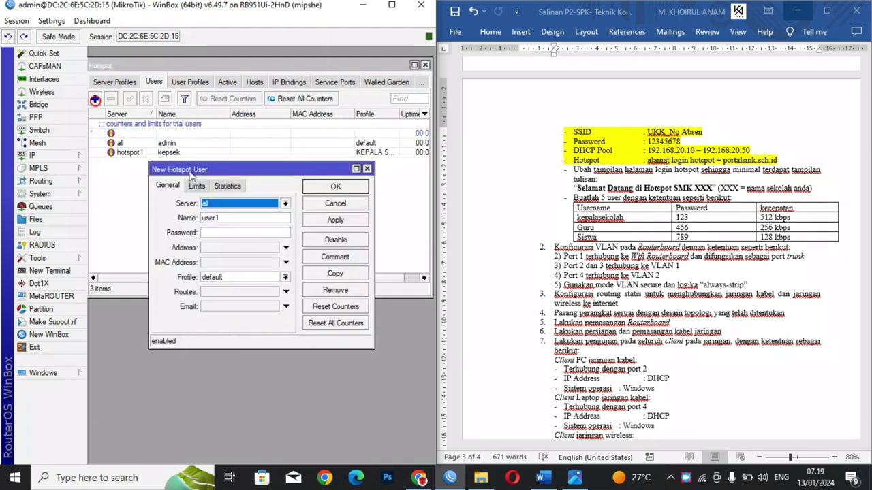
{"action": "left_click", "coordinate": [210, 203]}
{"action": "left_click", "coordinate": [214, 222]}
{"action": "key", "text": "Tab"}
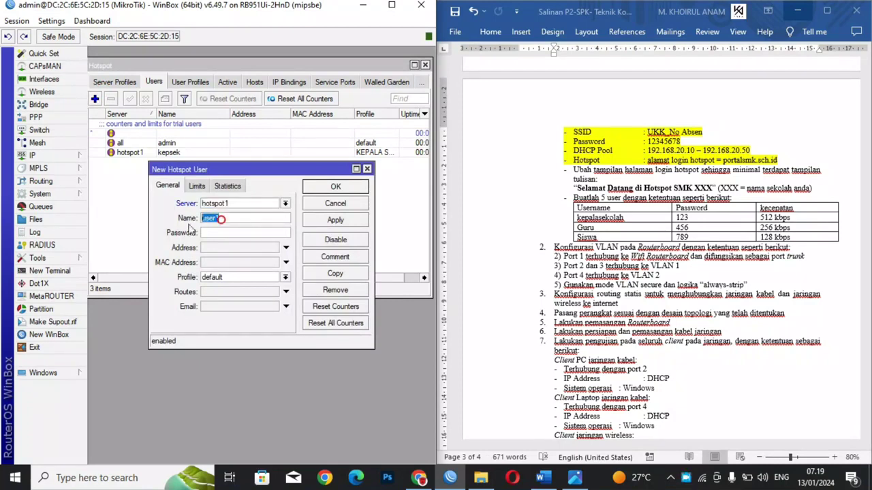
{"action": "type", "text": "Guru"}
{"action": "left_click", "coordinate": [219, 278]}
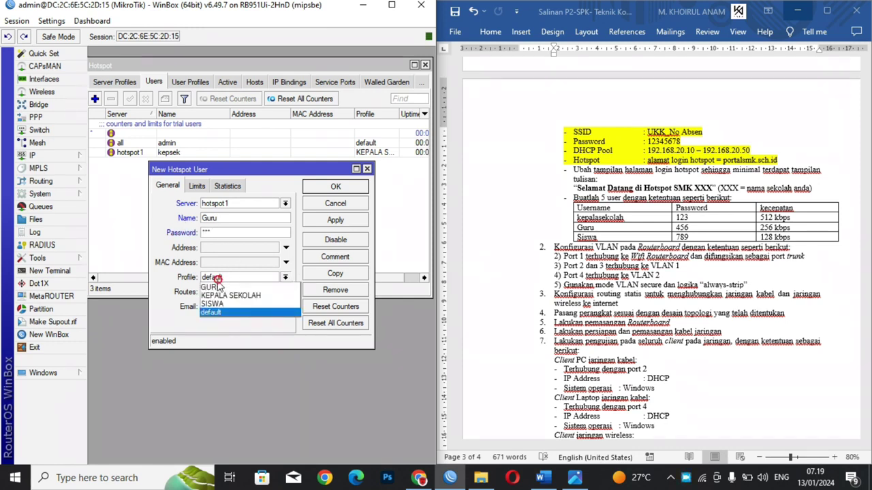
{"action": "left_click", "coordinate": [211, 287]}
{"action": "left_click", "coordinate": [323, 222]}
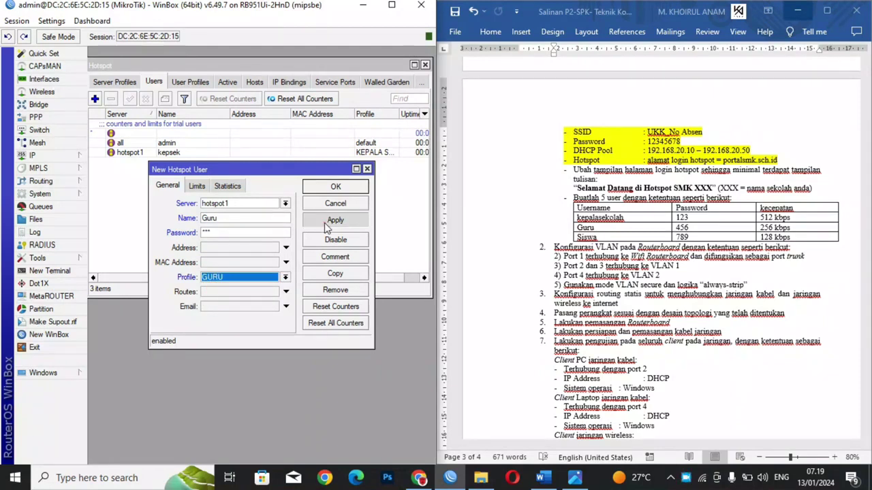
{"action": "left_click", "coordinate": [336, 187]}
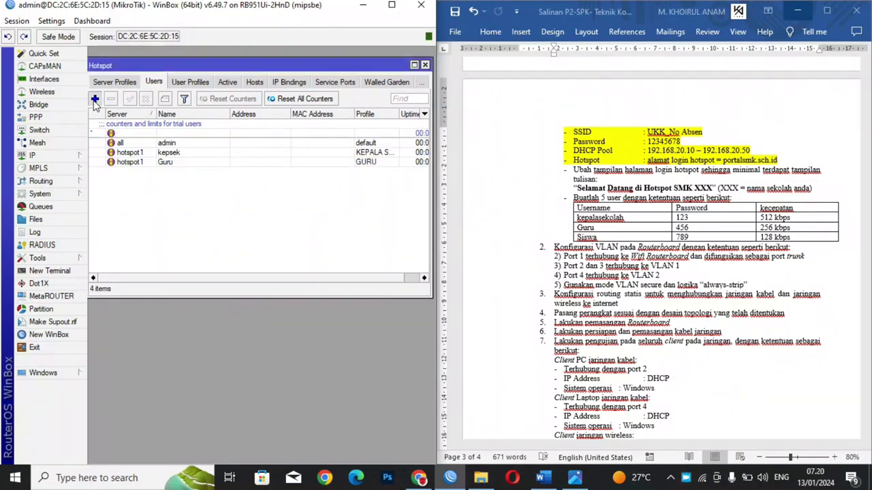
Step: Add hotspot user Siswa on hotspot1 with a password and the SISWA profile
{"action": "left_click", "coordinate": [94, 99]}
{"action": "left_click", "coordinate": [213, 204]}
{"action": "left_click", "coordinate": [214, 222]}
{"action": "double_click", "coordinate": [215, 218]}
{"action": "type", "text": "Siswa"}
{"action": "key", "text": "Tab"}
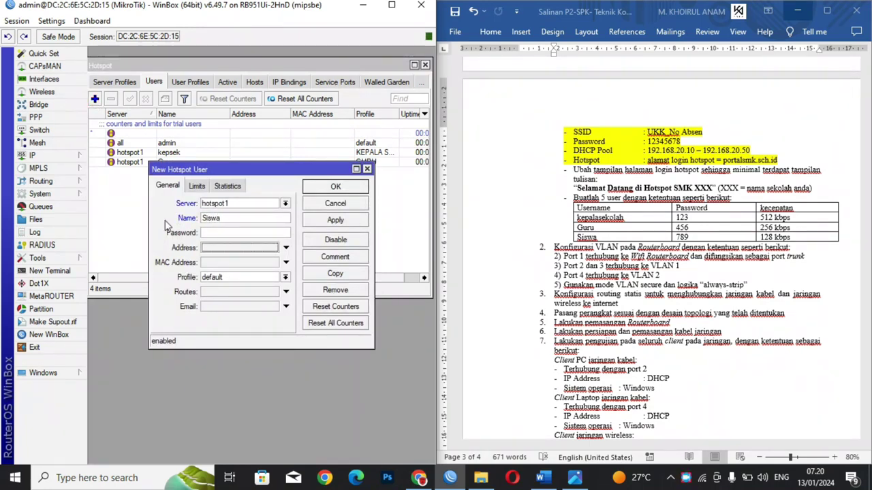
{"action": "left_click", "coordinate": [213, 233]}
{"action": "left_click", "coordinate": [226, 278]}
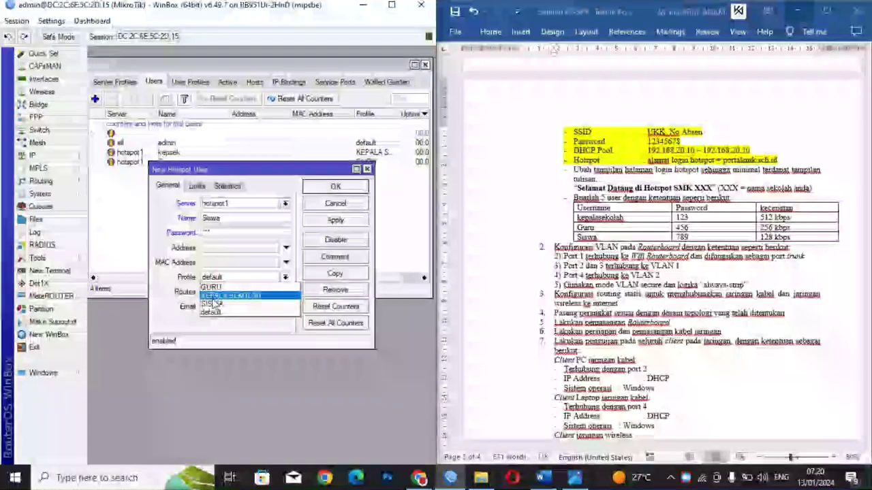
{"action": "left_click", "coordinate": [214, 305]}
{"action": "left_click", "coordinate": [334, 220]}
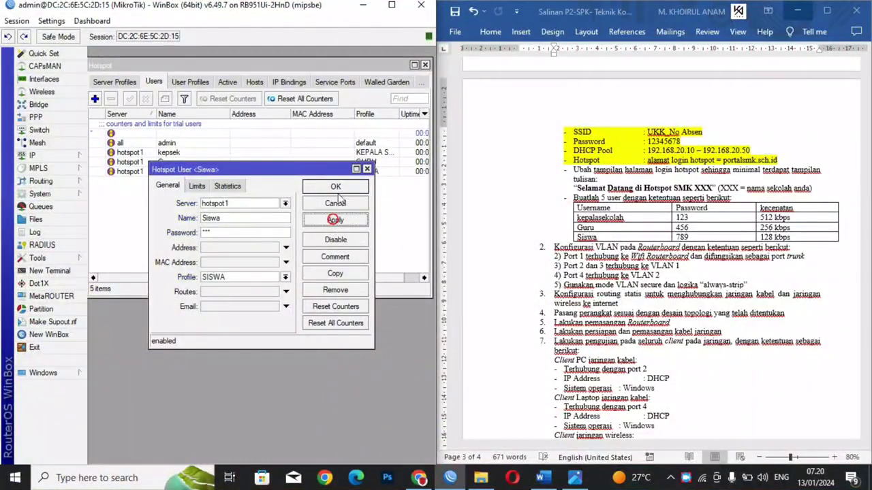
{"action": "left_click", "coordinate": [336, 187]}
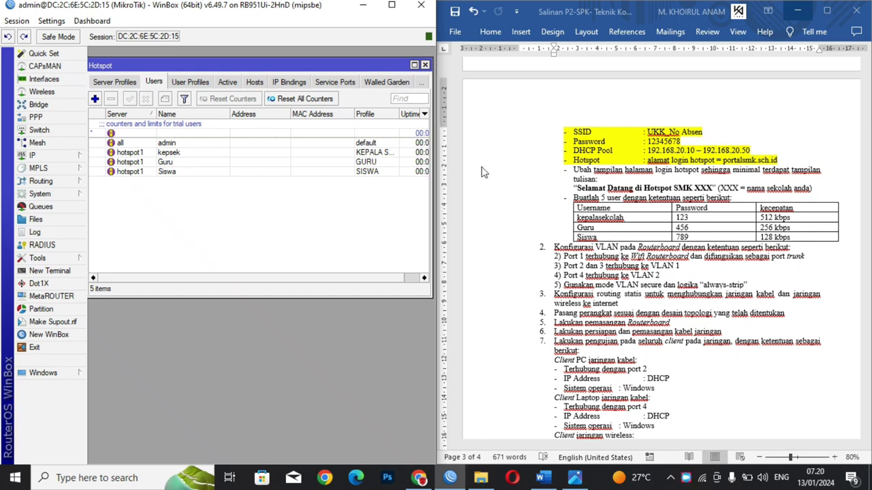
Step: Hide WinBox and the exam document, then view the 'TOPOLOGI UKK KET 2 2024' topology image in Photos
{"action": "left_click", "coordinate": [366, 6]}
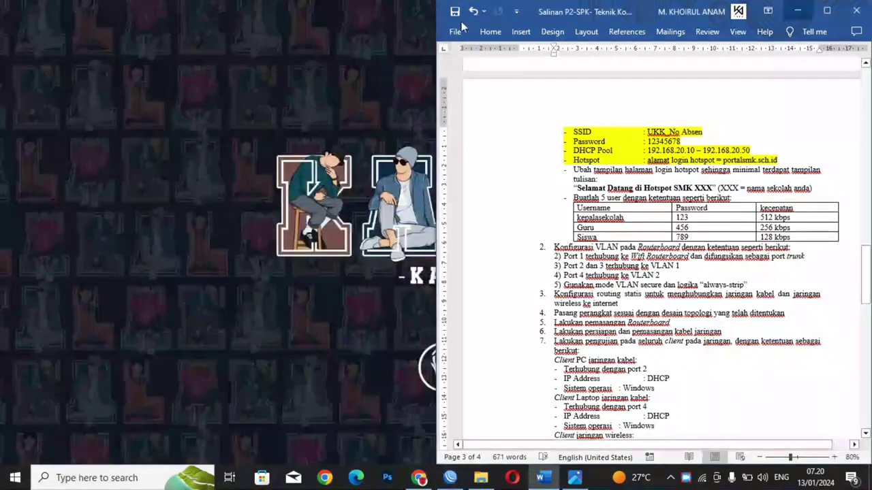
{"action": "left_click", "coordinate": [799, 15]}
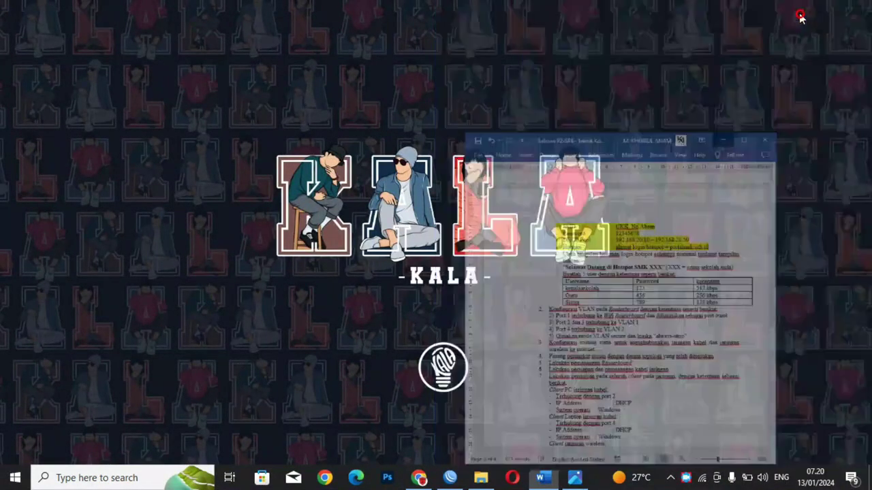
{"action": "left_click", "coordinate": [574, 479]}
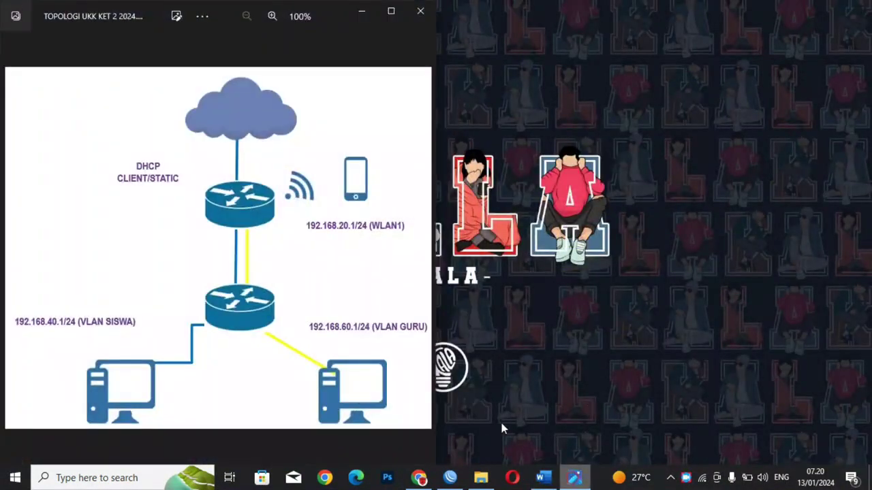
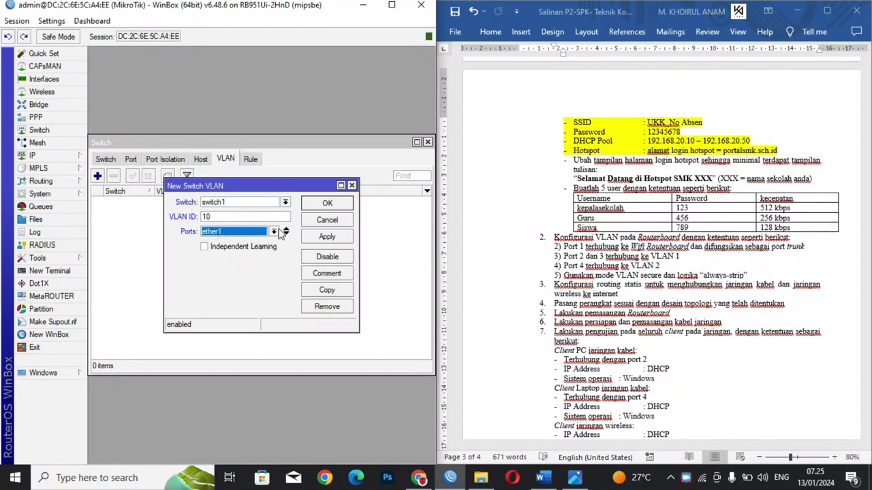
Step: Add ether2 and ether3 as ports of VLAN 10 alongside ether1 and save it
{"action": "left_click", "coordinate": [285, 235]}
{"action": "left_click", "coordinate": [261, 248]}
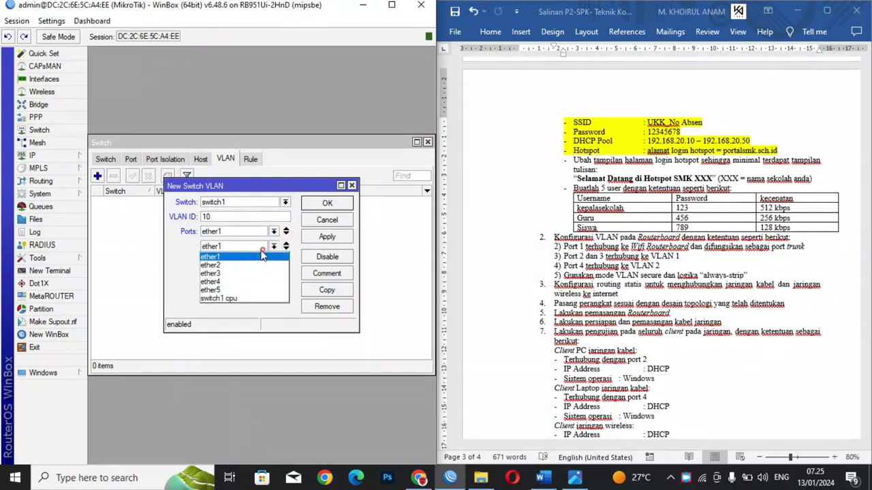
{"action": "left_click", "coordinate": [241, 265]}
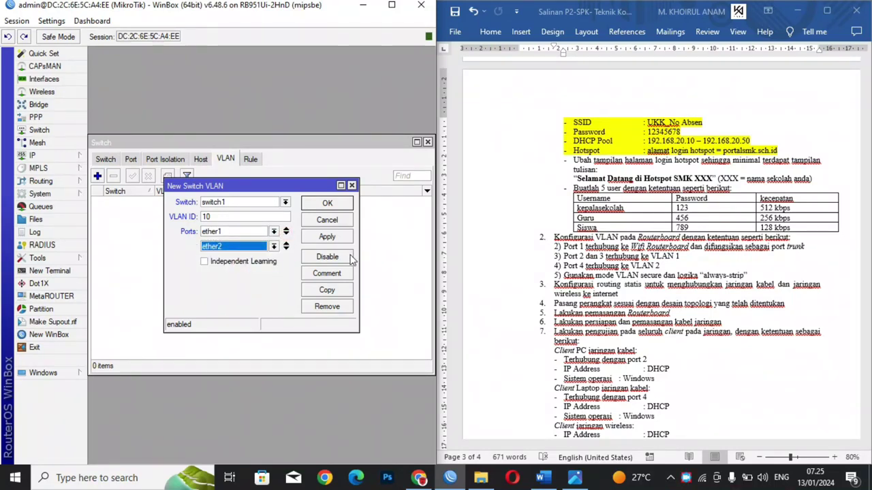
{"action": "left_click", "coordinate": [286, 250]}
{"action": "left_click", "coordinate": [273, 262]}
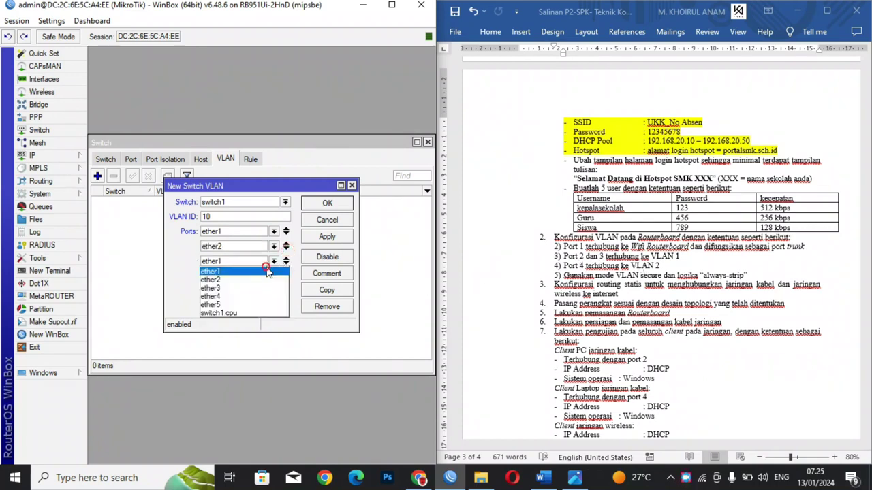
{"action": "left_click", "coordinate": [248, 288]}
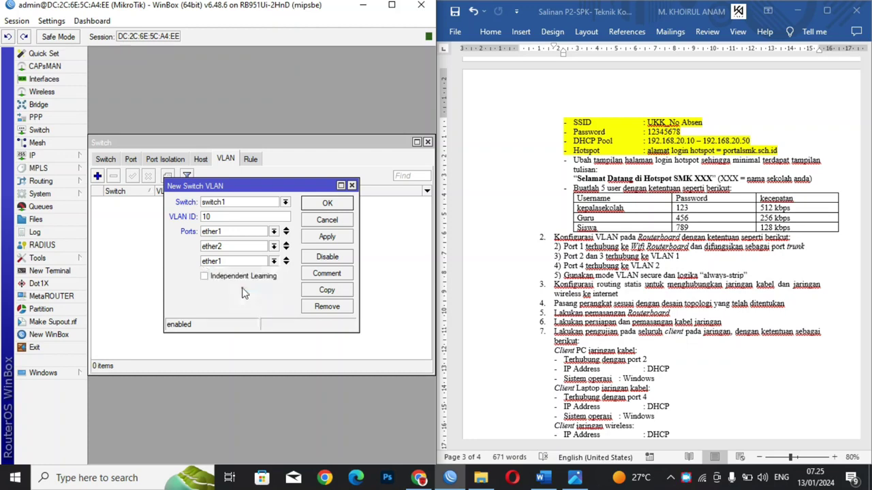
{"action": "left_click", "coordinate": [328, 237]}
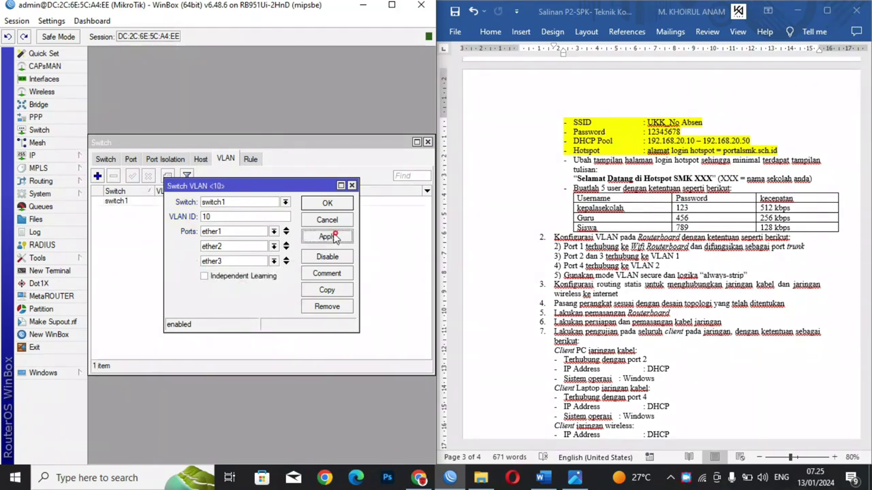
{"action": "left_click", "coordinate": [325, 204]}
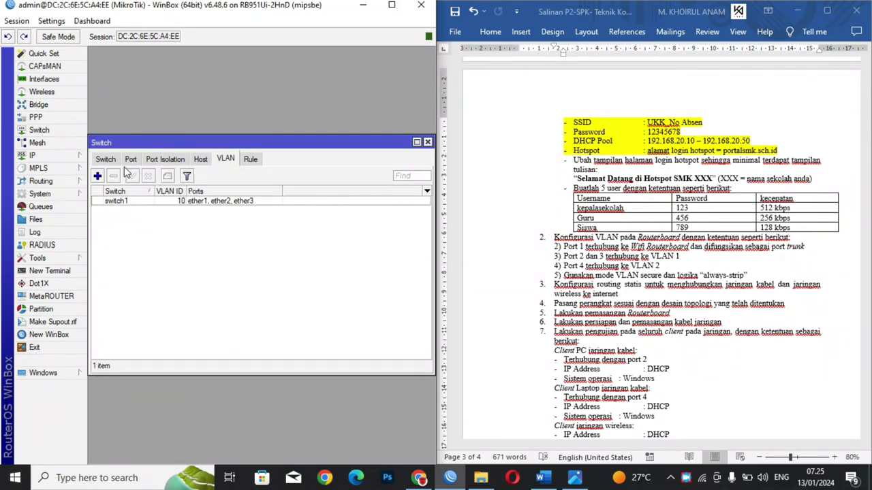
Step: Add switch VLAN 20 with ports ether1 and ether4
{"action": "left_click", "coordinate": [98, 176]}
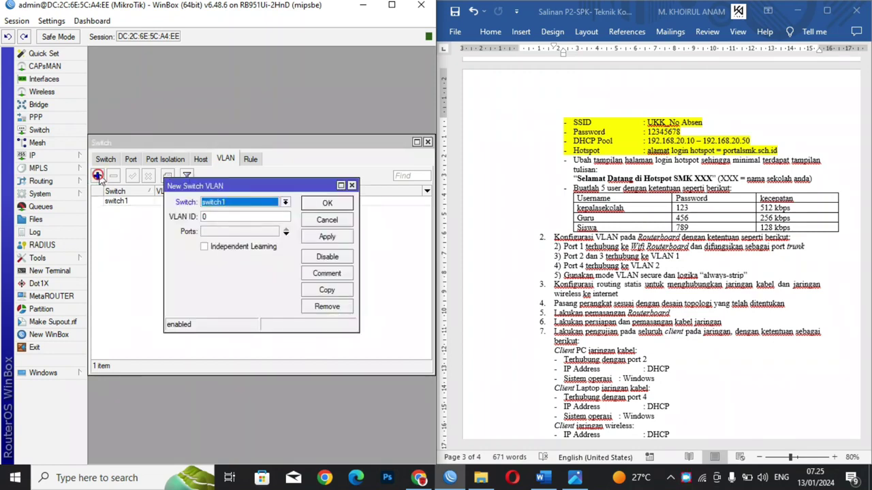
{"action": "double_click", "coordinate": [211, 216]}
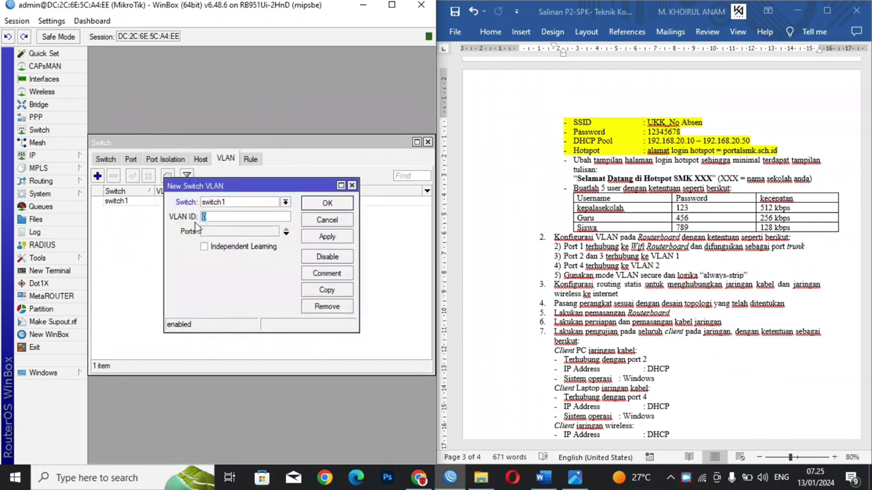
{"action": "type", "text": "20"}
{"action": "left_click", "coordinate": [205, 232]}
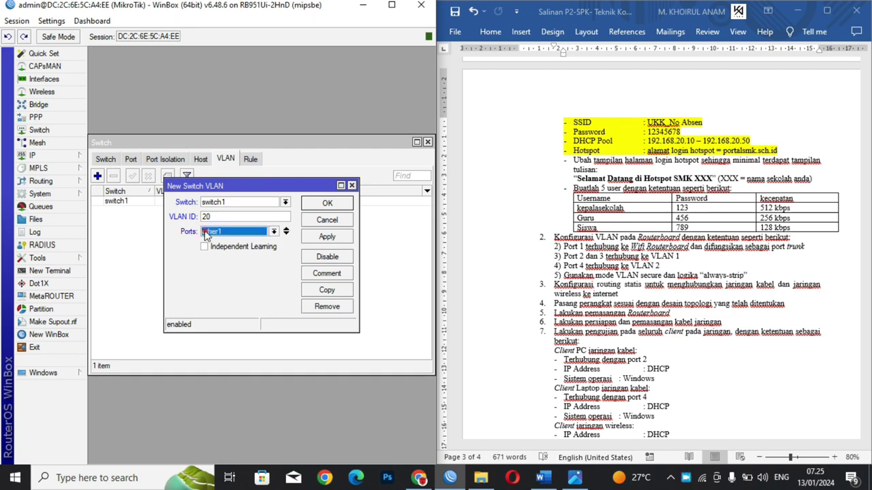
{"action": "left_click", "coordinate": [285, 235]}
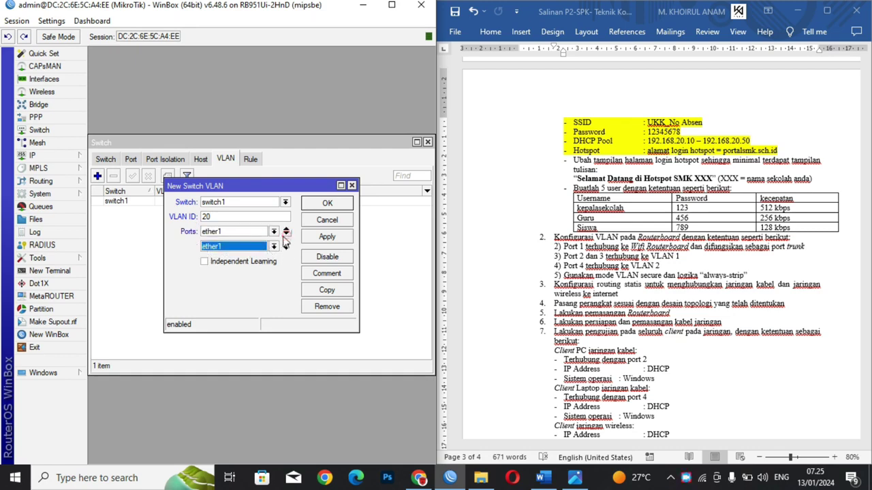
{"action": "left_click", "coordinate": [249, 251]}
{"action": "left_click", "coordinate": [220, 281]}
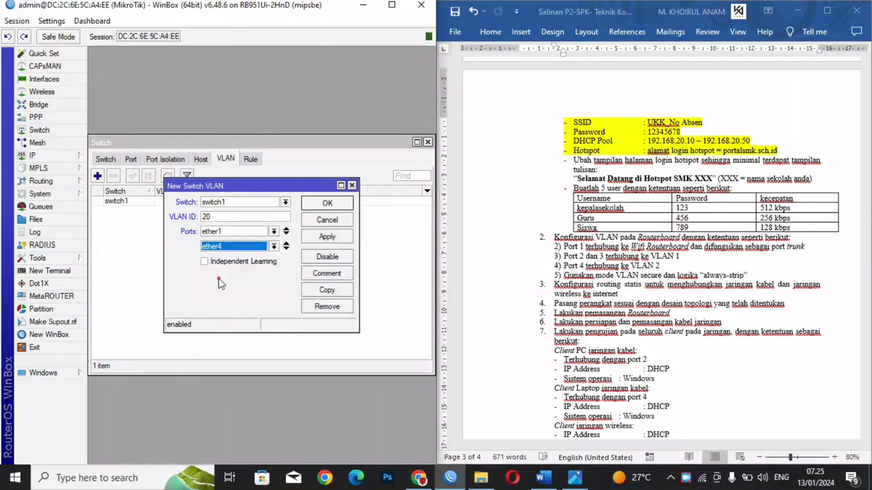
{"action": "left_click", "coordinate": [326, 237]}
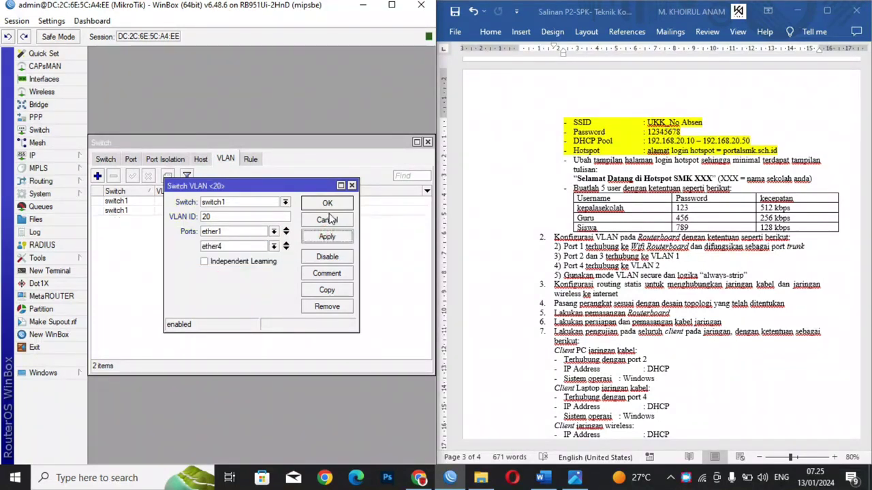
{"action": "left_click", "coordinate": [328, 203]}
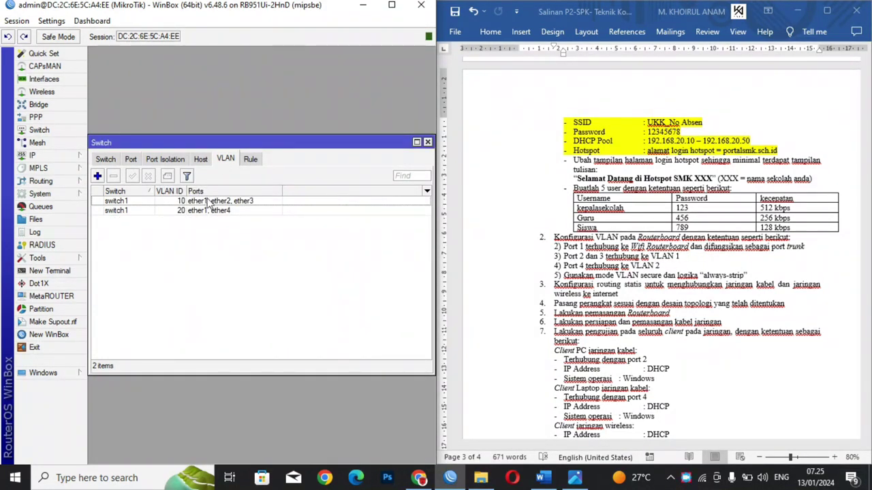
Step: Set switch port ether1 to secure VLAN mode with header 'add if missing'
{"action": "left_click", "coordinate": [131, 160]}
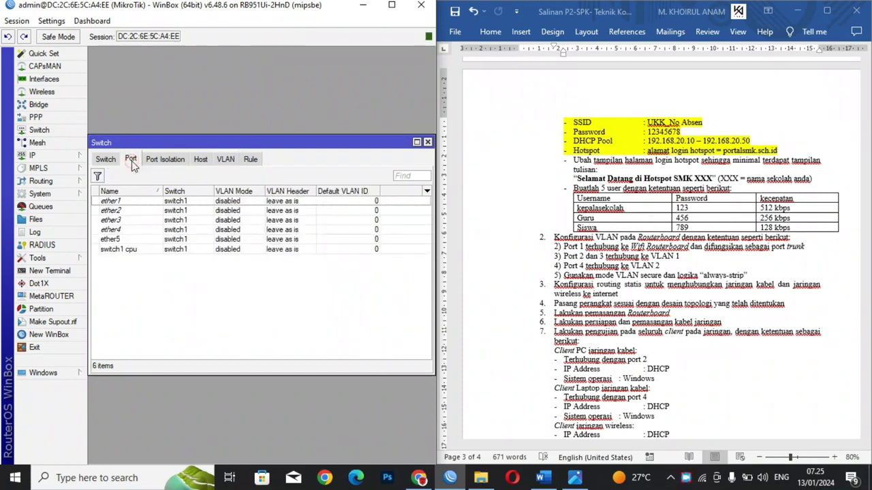
{"action": "left_click_drag", "start_coordinate": [144, 143], "coordinate": [148, 66]}
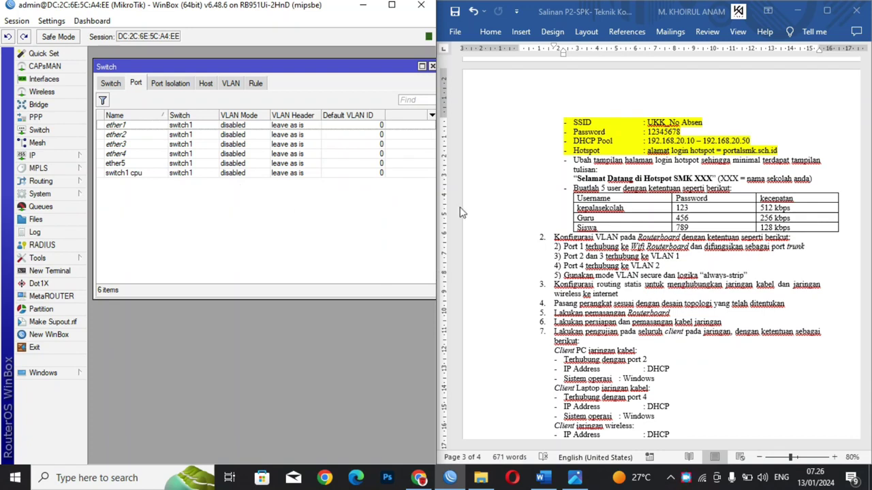
{"action": "double_click", "coordinate": [191, 127]}
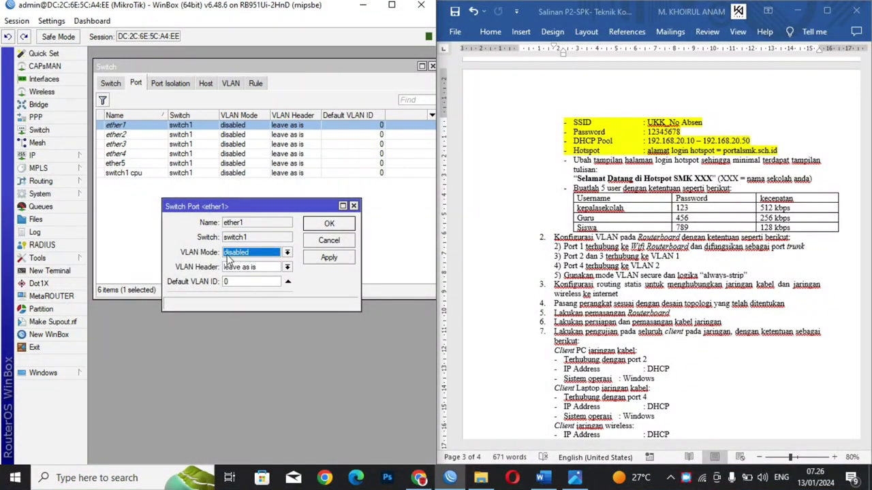
{"action": "left_click", "coordinate": [232, 256]}
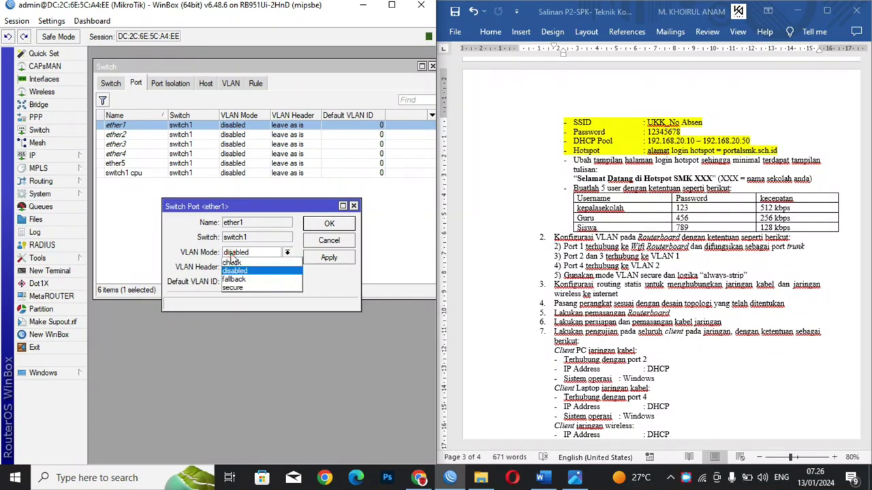
{"action": "left_click", "coordinate": [240, 290]}
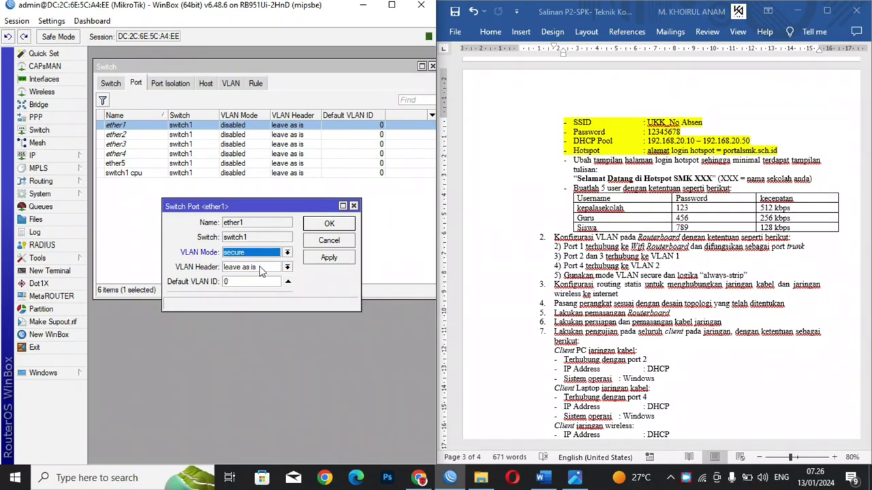
{"action": "left_click", "coordinate": [258, 267]}
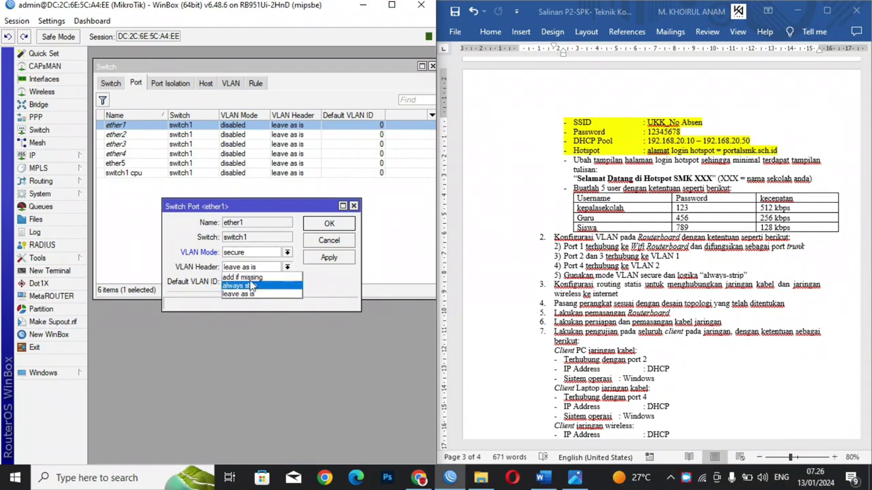
{"action": "left_click", "coordinate": [249, 278]}
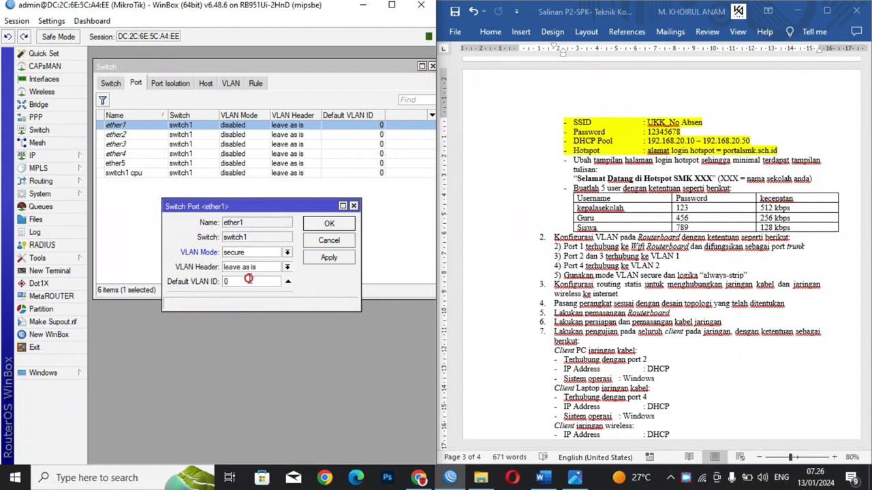
{"action": "left_click", "coordinate": [326, 260]}
{"action": "left_click", "coordinate": [332, 223]}
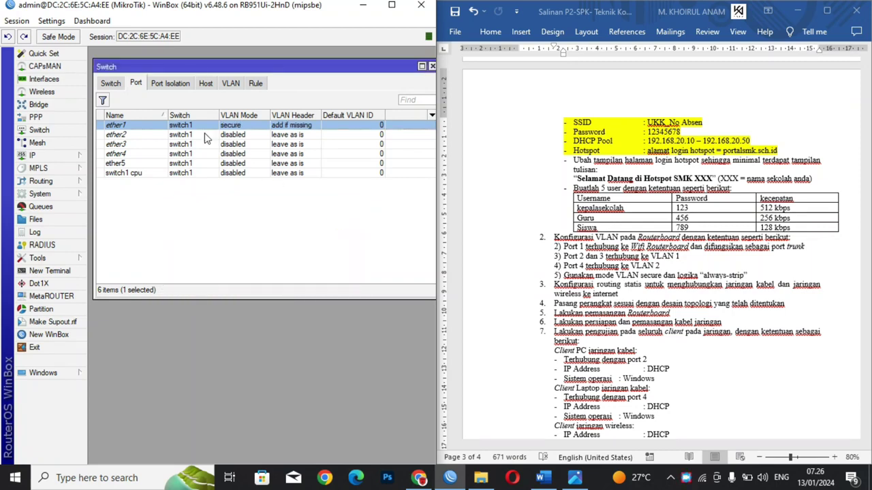
{"action": "double_click", "coordinate": [184, 129]}
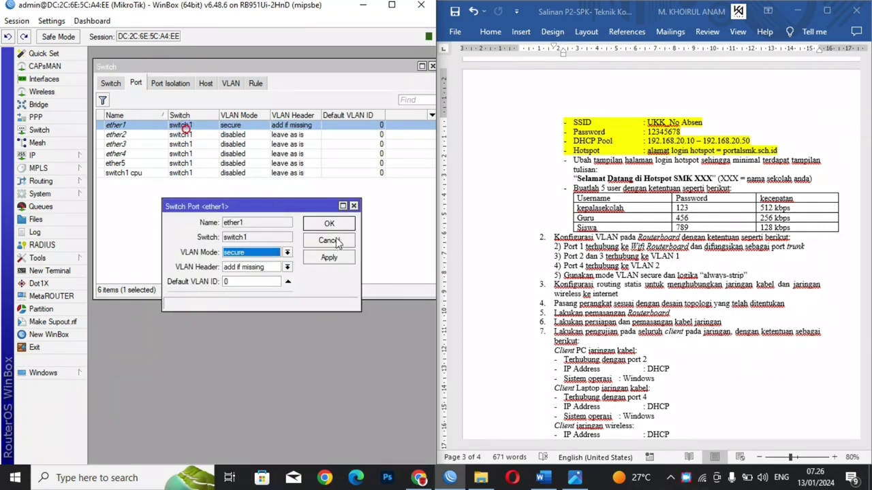
{"action": "left_click", "coordinate": [353, 206]}
Step: Set ether2 to secure VLAN mode with header always strip
{"action": "double_click", "coordinate": [288, 138]}
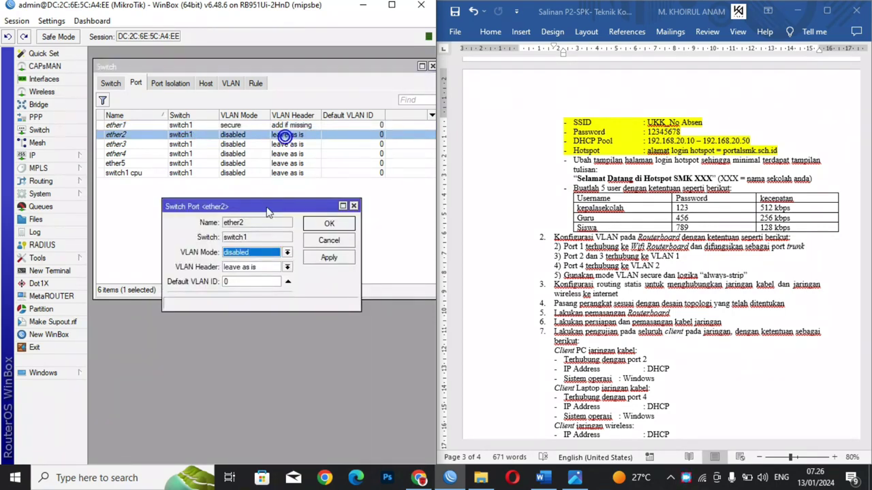
{"action": "left_click", "coordinate": [256, 253]}
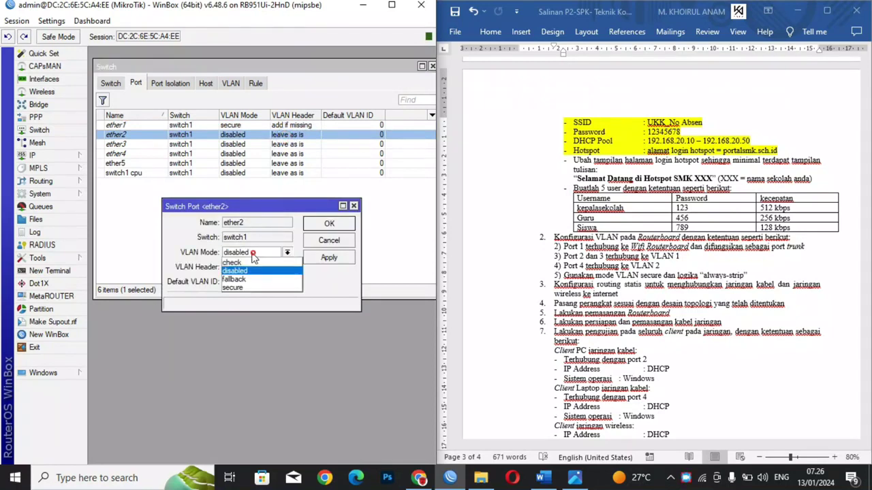
{"action": "left_click", "coordinate": [233, 286]}
{"action": "left_click", "coordinate": [244, 268]}
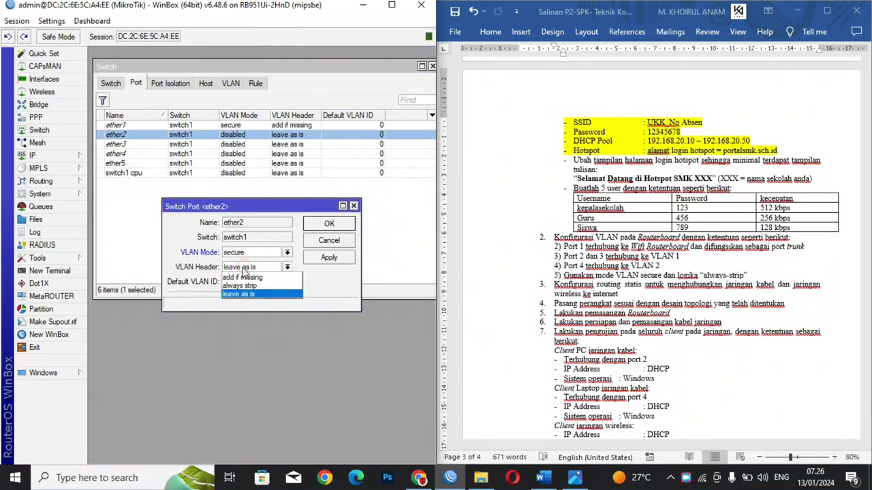
{"action": "left_click", "coordinate": [234, 286]}
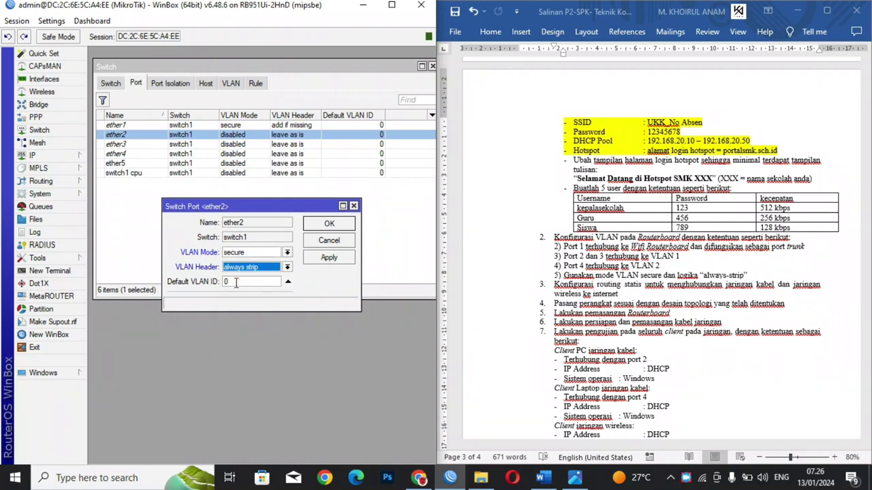
{"action": "left_click", "coordinate": [236, 283]}
{"action": "left_click_drag", "start_coordinate": [248, 281], "coordinate": [203, 288]}
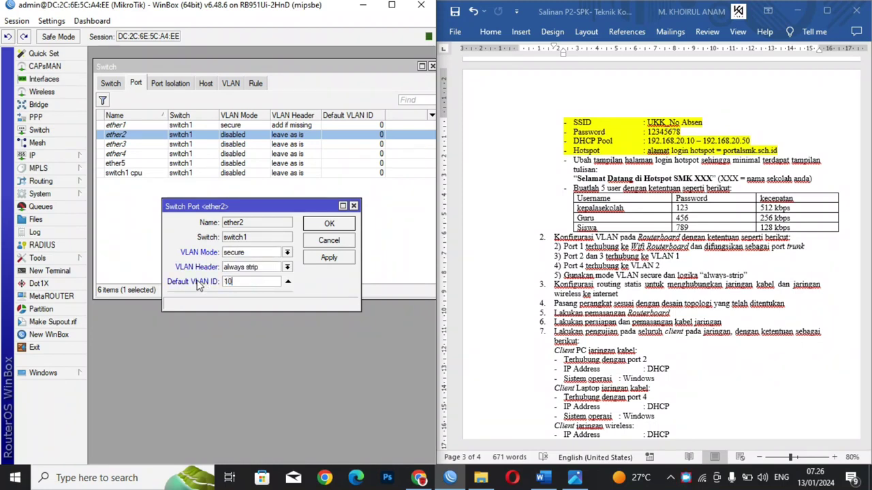
{"action": "left_click", "coordinate": [329, 259]}
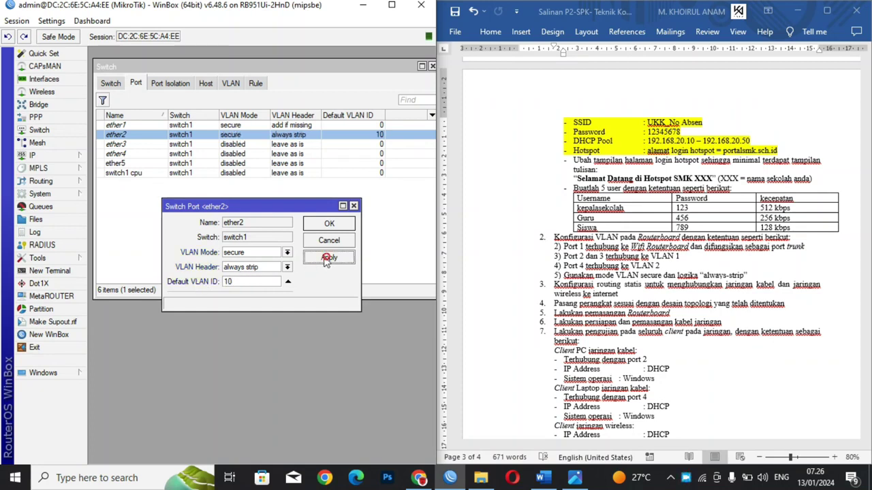
{"action": "left_click", "coordinate": [329, 225]}
Step: Make ether3 a secure, always-strip port with default VLAN ID 10
{"action": "double_click", "coordinate": [252, 148]}
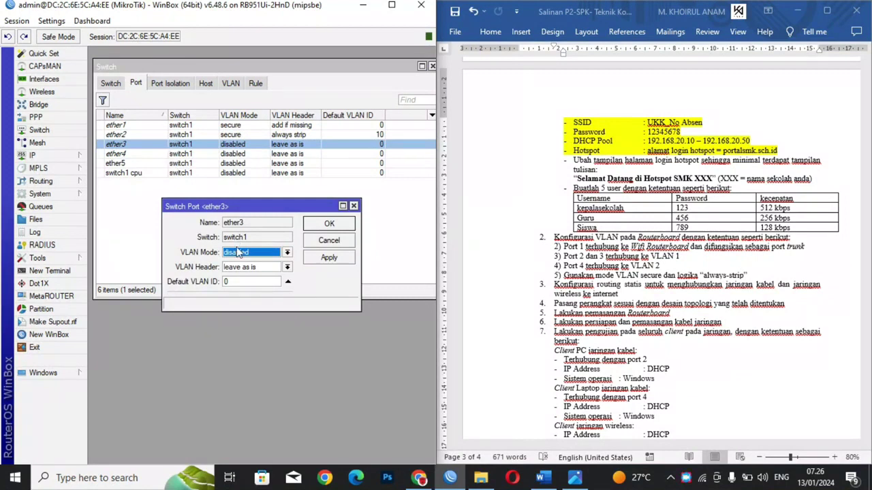
{"action": "double_click", "coordinate": [243, 282]}
{"action": "type", "text": "10"}
{"action": "left_click", "coordinate": [243, 267]}
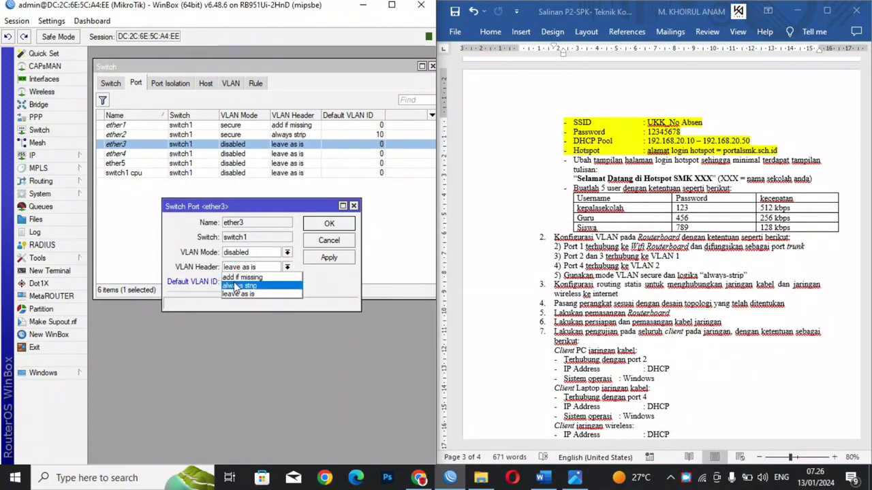
{"action": "left_click", "coordinate": [238, 286]}
{"action": "left_click", "coordinate": [239, 253]}
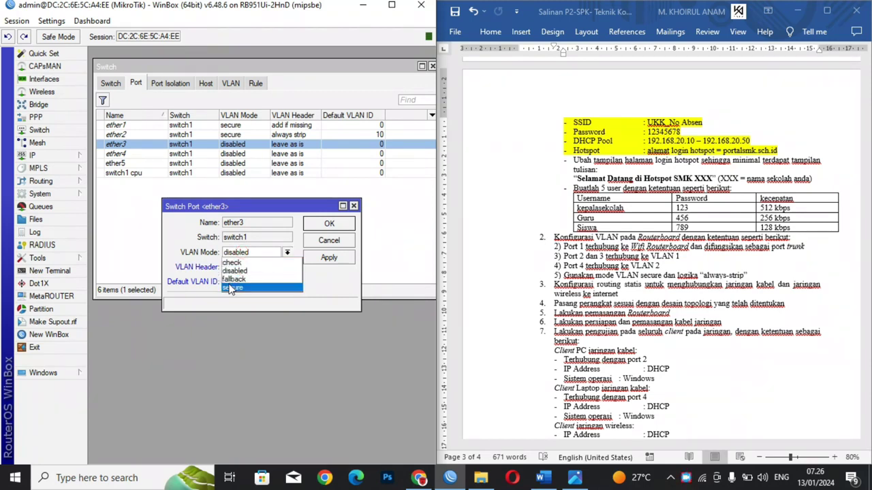
{"action": "left_click", "coordinate": [233, 288]}
{"action": "left_click", "coordinate": [329, 258]}
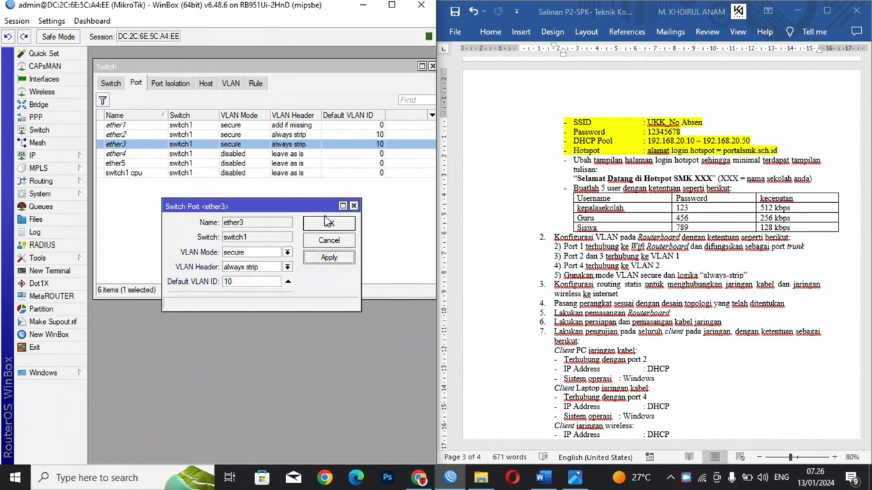
{"action": "left_click", "coordinate": [328, 223]}
Step: Make ether4 a secure, always-strip port with default VLAN ID 20
{"action": "double_click", "coordinate": [169, 155]}
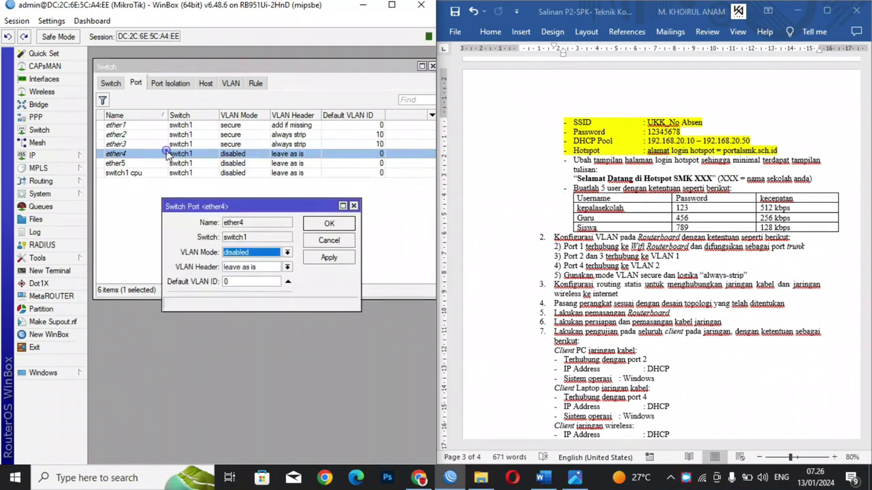
{"action": "left_click", "coordinate": [241, 280]}
{"action": "key", "text": "BackSpace"}
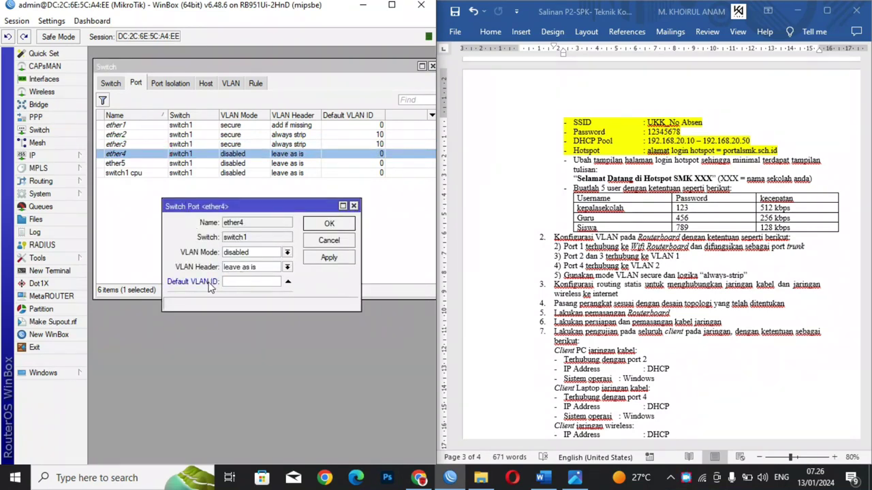
{"action": "left_click", "coordinate": [249, 267]}
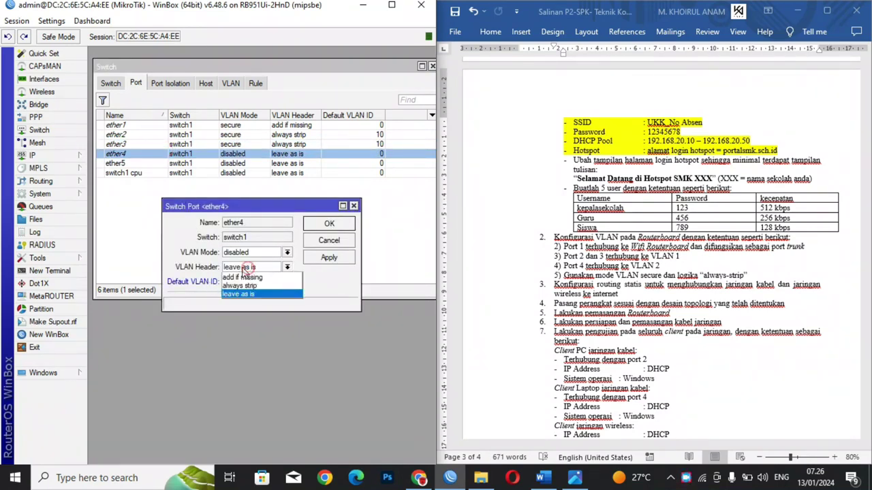
{"action": "left_click", "coordinate": [239, 286]}
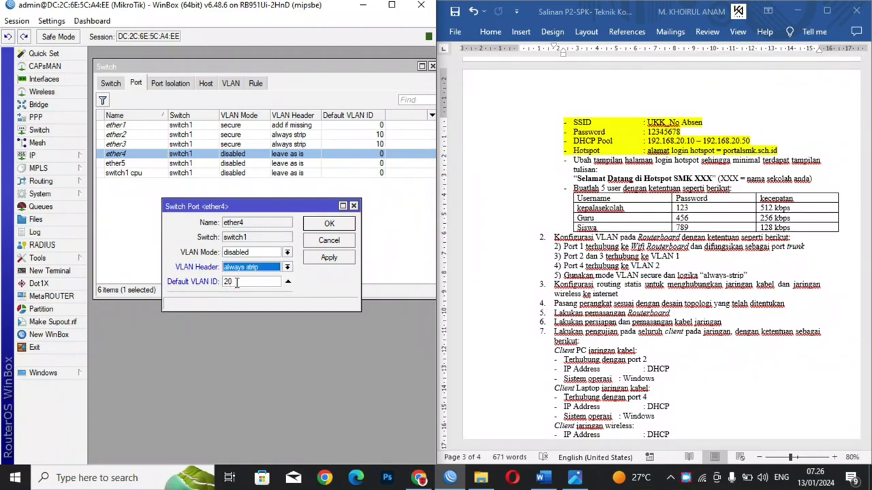
{"action": "left_click", "coordinate": [250, 252]}
{"action": "left_click", "coordinate": [229, 289]}
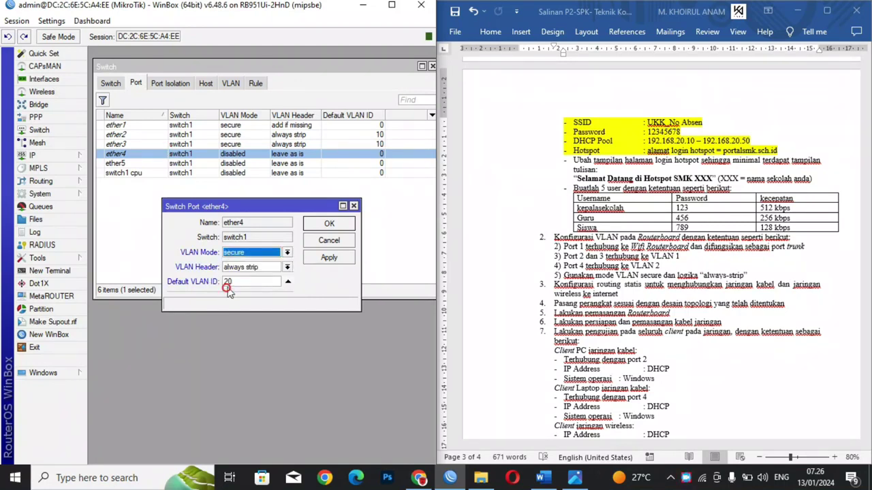
{"action": "left_click", "coordinate": [328, 259]}
{"action": "left_click", "coordinate": [329, 226]}
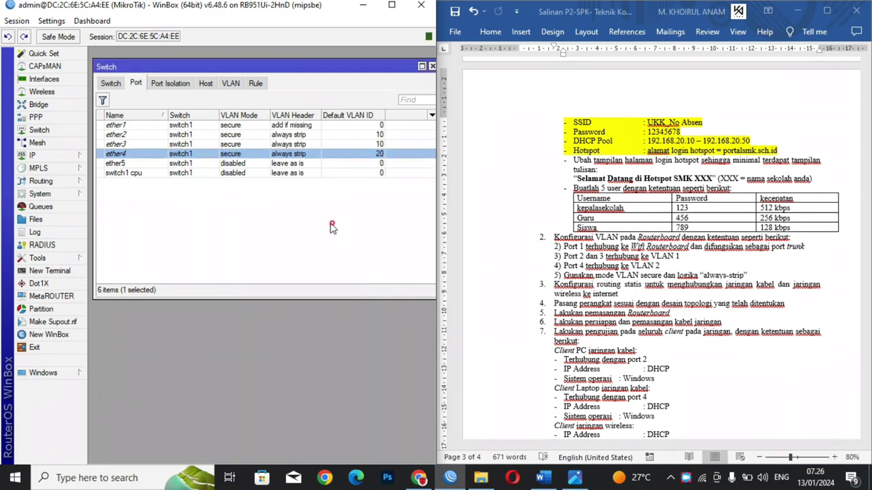
Step: Create the bridge interface bridge1
{"action": "left_click", "coordinate": [38, 104]}
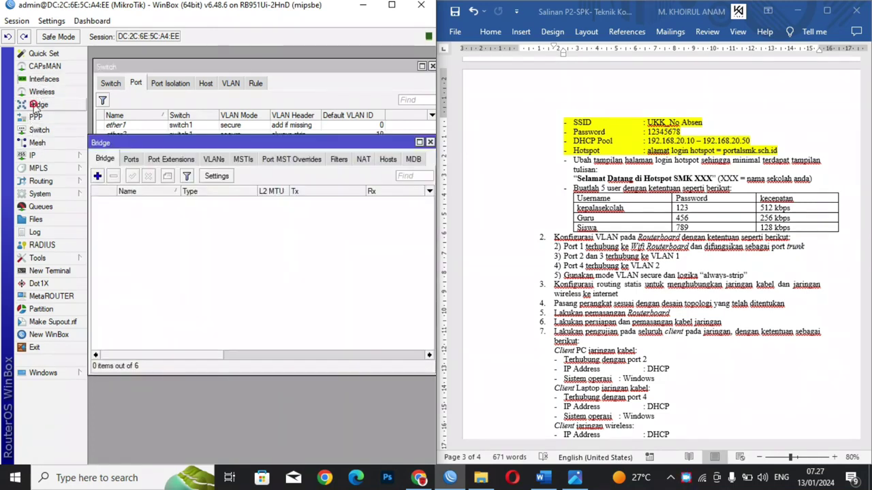
{"action": "left_click", "coordinate": [99, 178]}
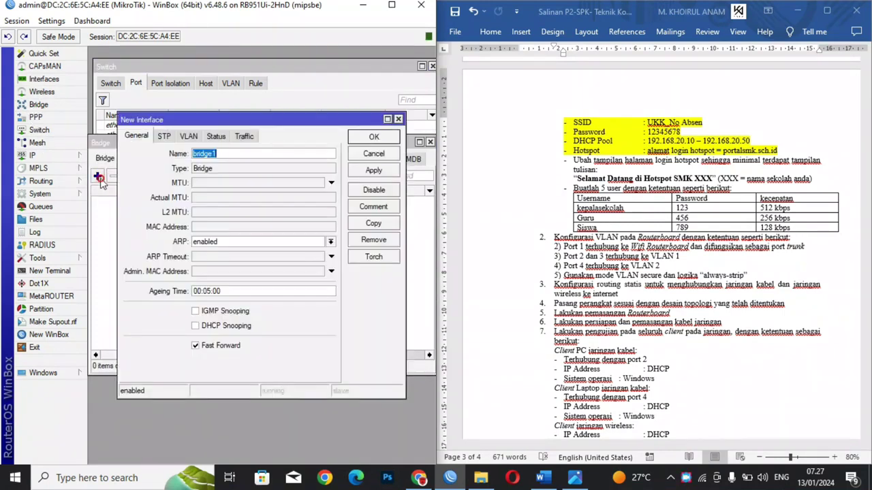
{"action": "left_click", "coordinate": [363, 171]}
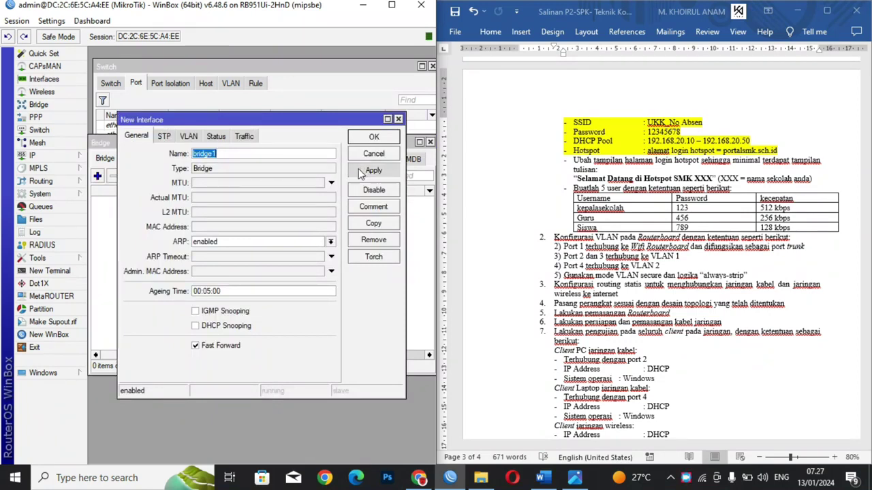
{"action": "left_click", "coordinate": [380, 133]}
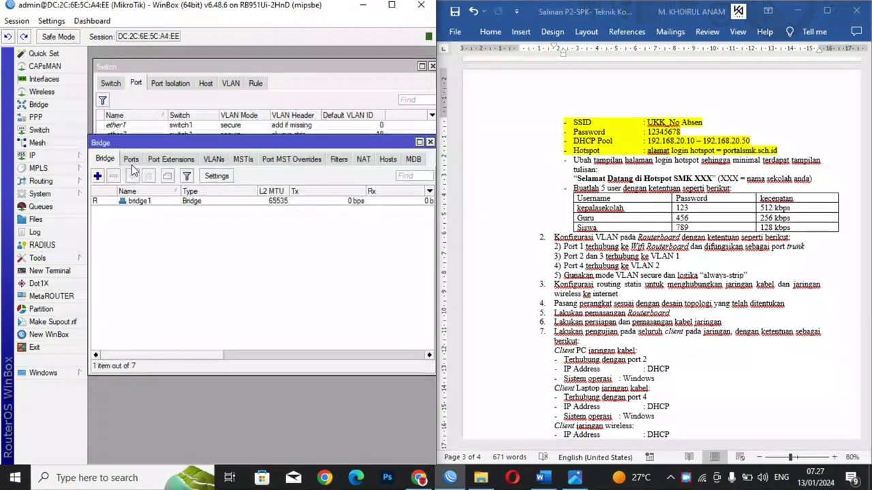
Step: Add ether1 and ether2 as bridge1 ports
{"action": "left_click", "coordinate": [130, 159]}
{"action": "left_click", "coordinate": [99, 176]}
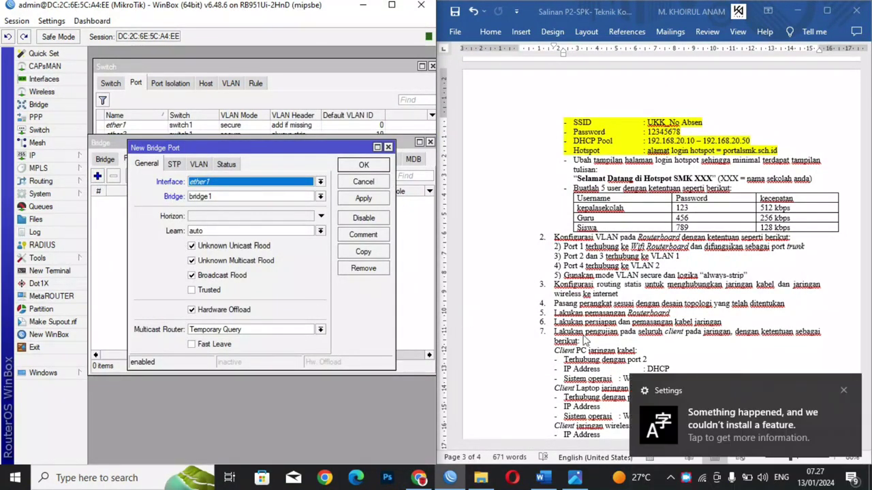
{"action": "left_click", "coordinate": [843, 390]}
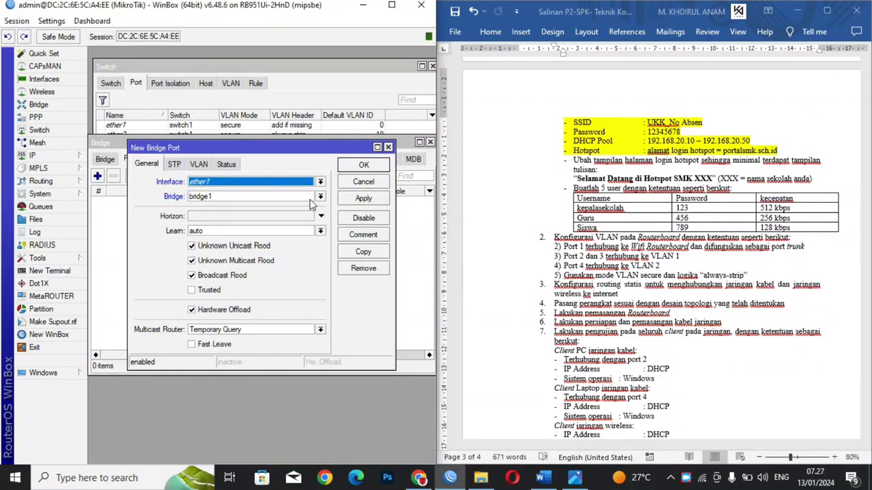
{"action": "left_click", "coordinate": [361, 199]}
{"action": "left_click", "coordinate": [363, 166]}
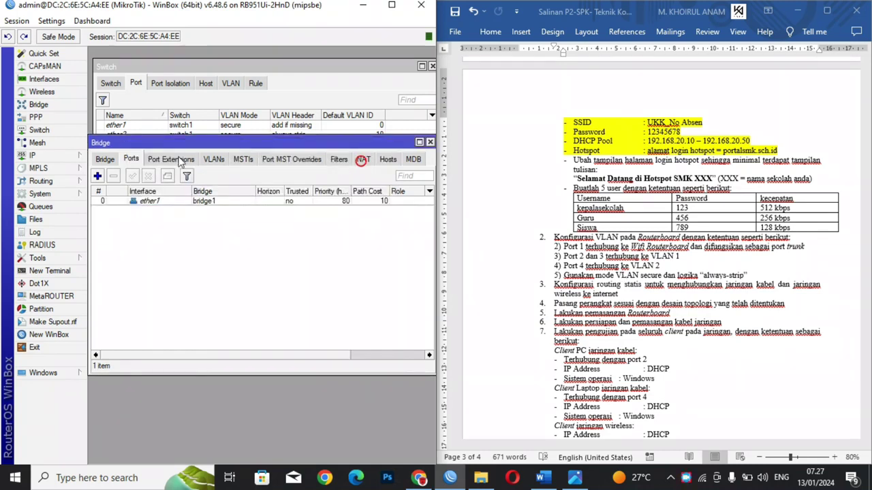
{"action": "left_click", "coordinate": [98, 178]}
{"action": "left_click", "coordinate": [239, 179]}
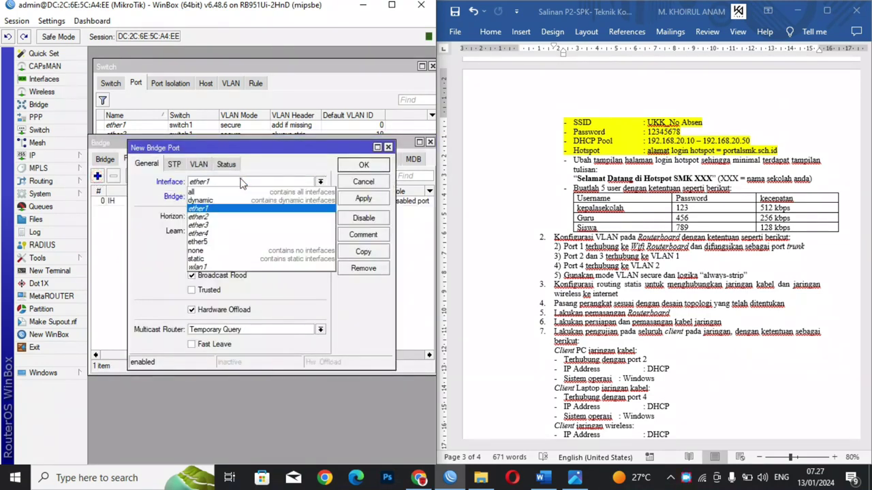
{"action": "left_click", "coordinate": [212, 216]}
{"action": "left_click", "coordinate": [359, 198]}
{"action": "left_click", "coordinate": [363, 166]}
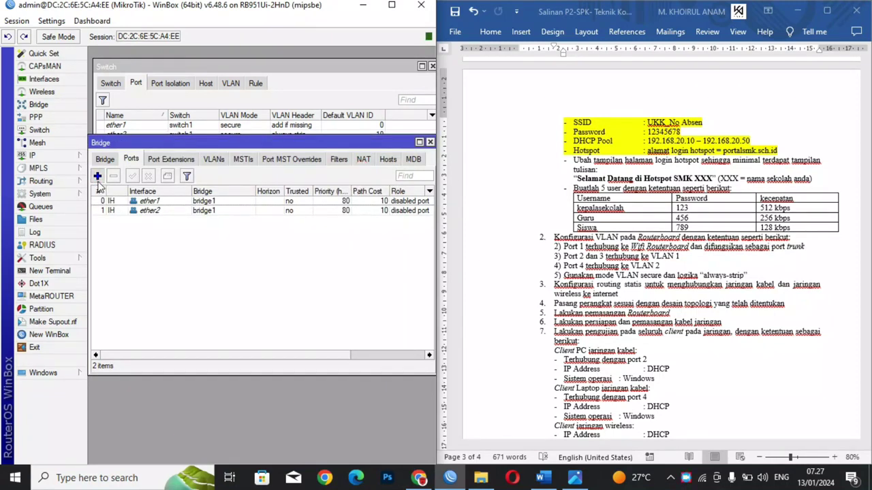
Step: Add ether3 and ether4 as bridge1 ports
{"action": "left_click", "coordinate": [97, 177]}
{"action": "left_click", "coordinate": [219, 183]}
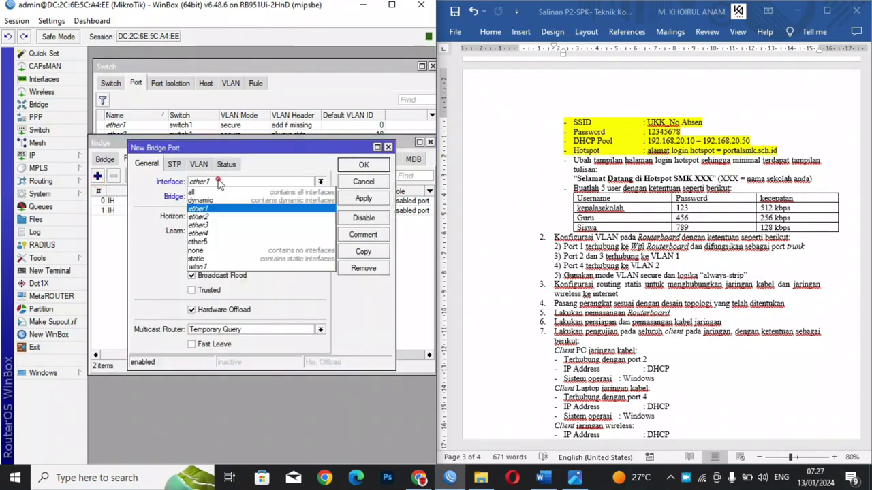
{"action": "left_click", "coordinate": [215, 227]}
{"action": "left_click", "coordinate": [355, 199]}
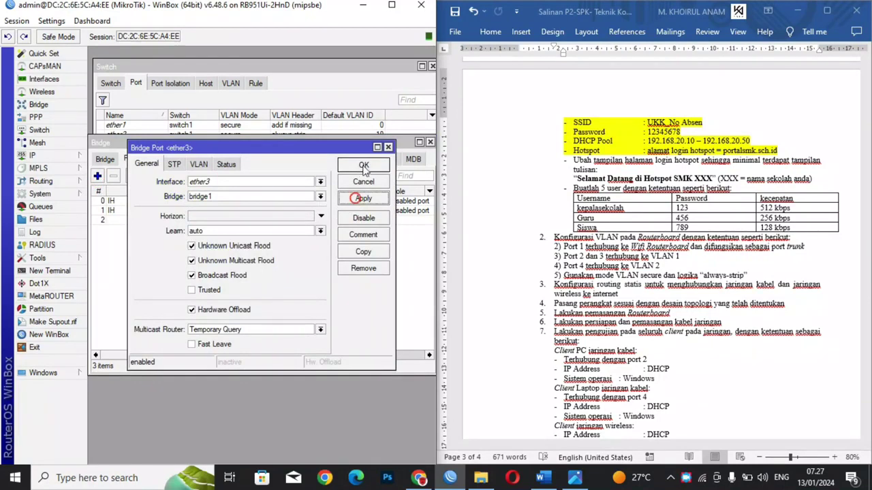
{"action": "left_click", "coordinate": [364, 167]}
{"action": "left_click", "coordinate": [97, 175]}
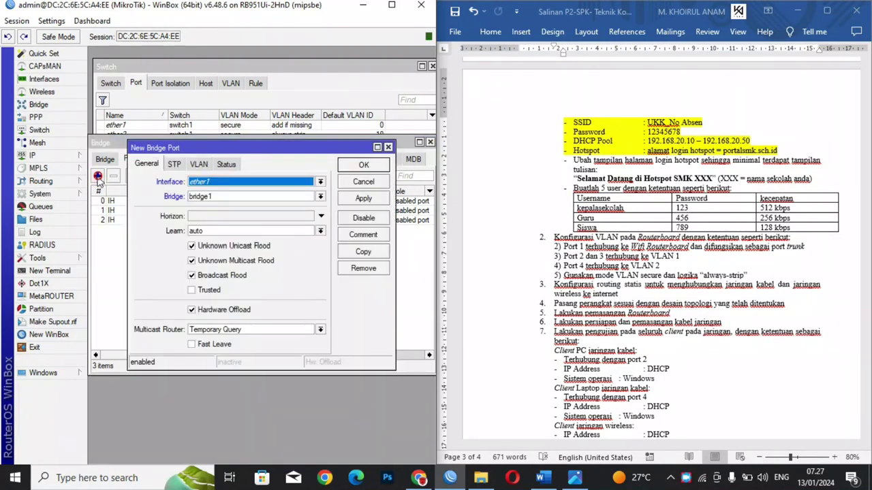
{"action": "left_click", "coordinate": [219, 182]}
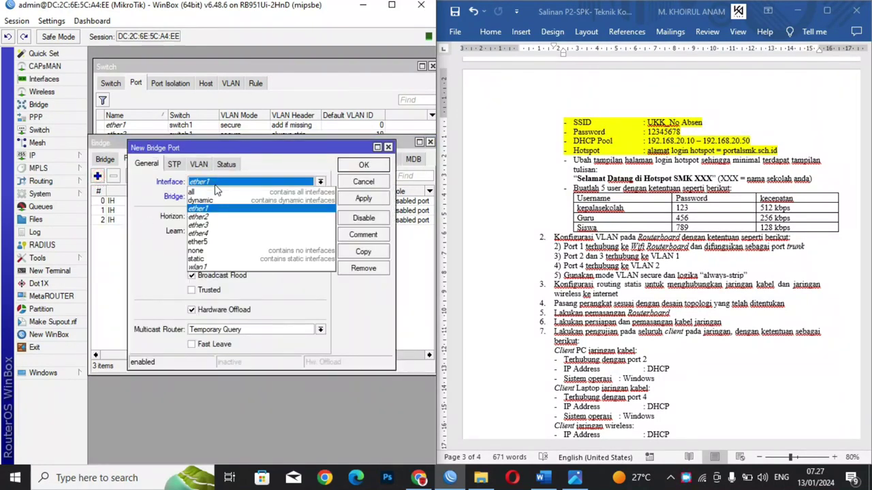
{"action": "left_click", "coordinate": [219, 227]}
{"action": "left_click", "coordinate": [363, 198]}
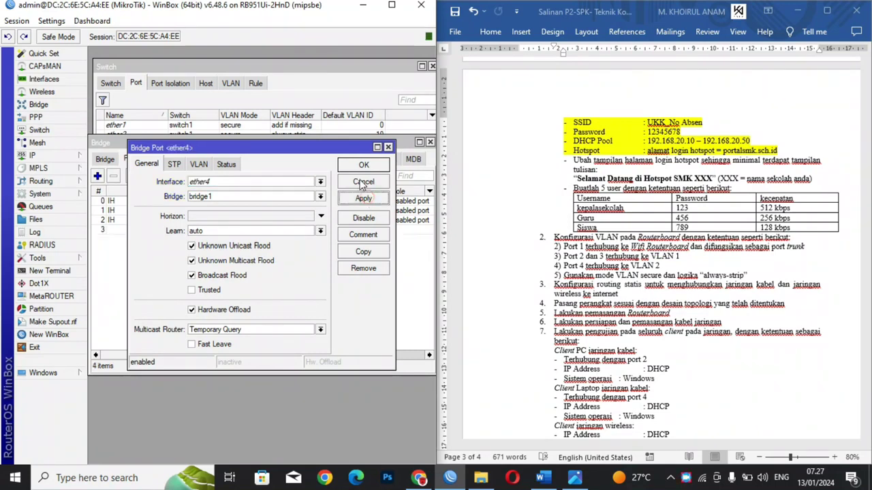
{"action": "left_click", "coordinate": [361, 167]}
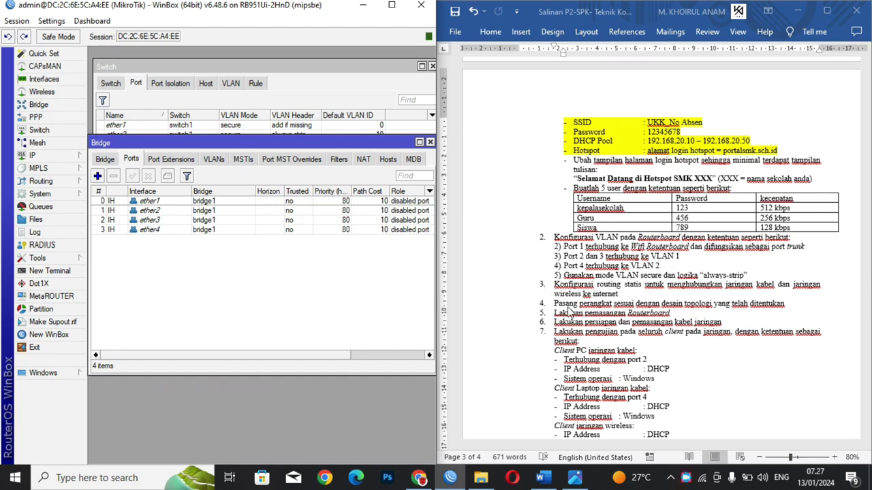
Step: Scroll the task document to the client testing requirements and open the topology picture
{"action": "left_click", "coordinate": [773, 303]}
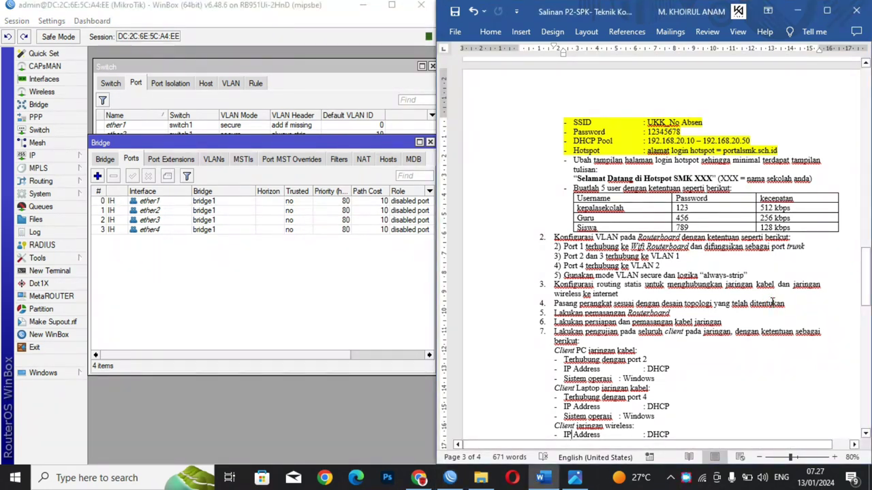
{"action": "scroll", "coordinate": [773, 303], "scroll_direction": "down", "scroll_amount": 10}
{"action": "scroll", "coordinate": [773, 303], "scroll_direction": "up", "scroll_amount": 6}
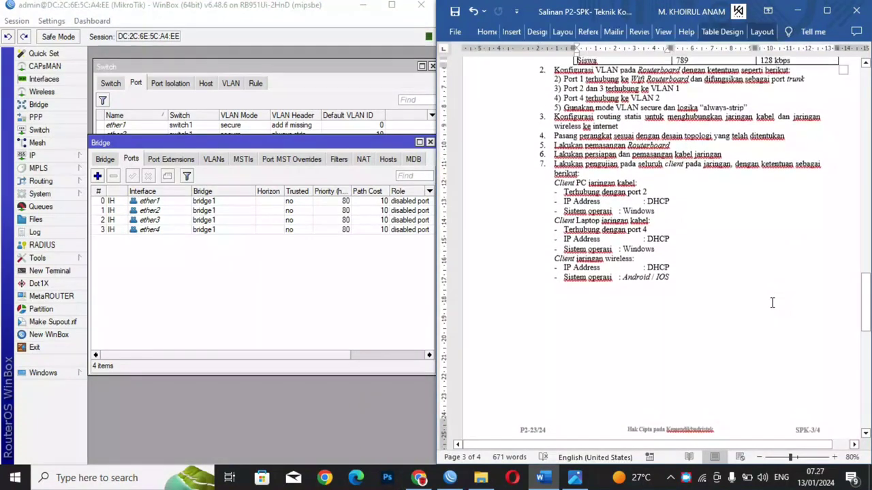
{"action": "scroll", "coordinate": [773, 303], "scroll_direction": "up", "scroll_amount": 1}
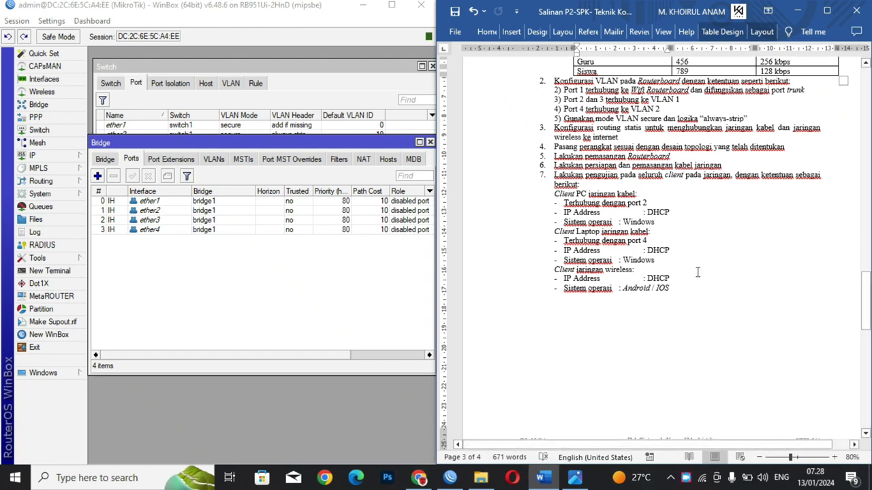
{"action": "left_click", "coordinate": [575, 478]}
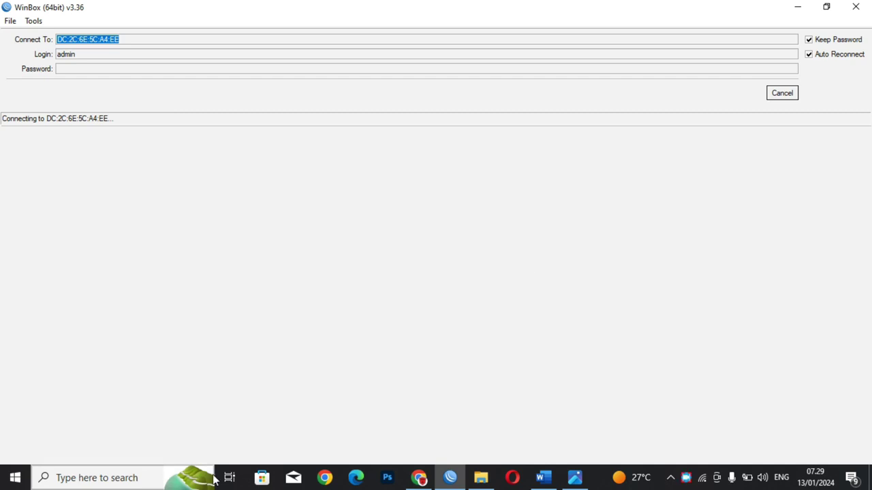
Step: Minimize WinBox, the Word task document and the Photos topology viewer
{"action": "left_click", "coordinate": [798, 7]}
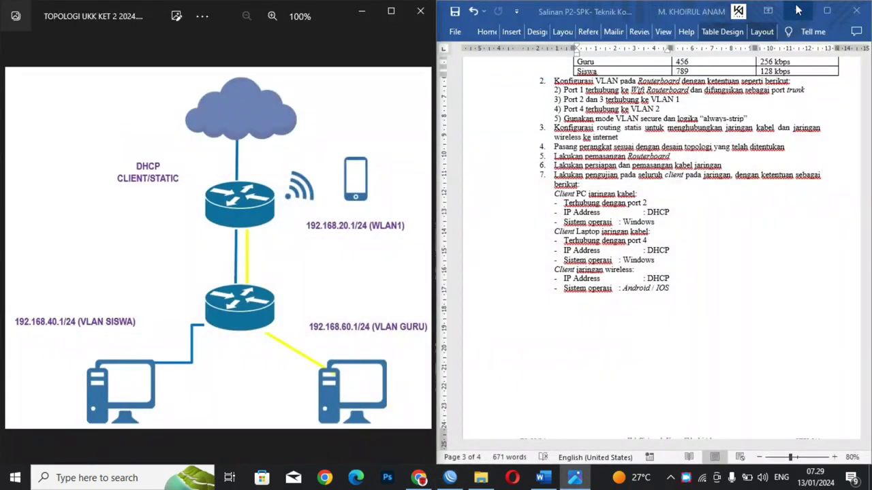
{"action": "left_click", "coordinate": [797, 9]}
{"action": "left_click", "coordinate": [363, 13]}
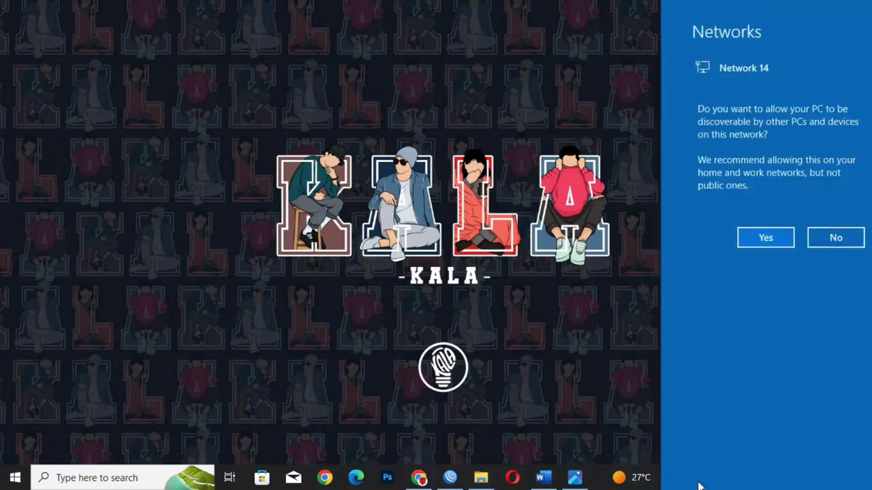
Step: Allow the PC to be discoverable on Network 14 and open Network & Internet settings
{"action": "left_click", "coordinate": [745, 238]}
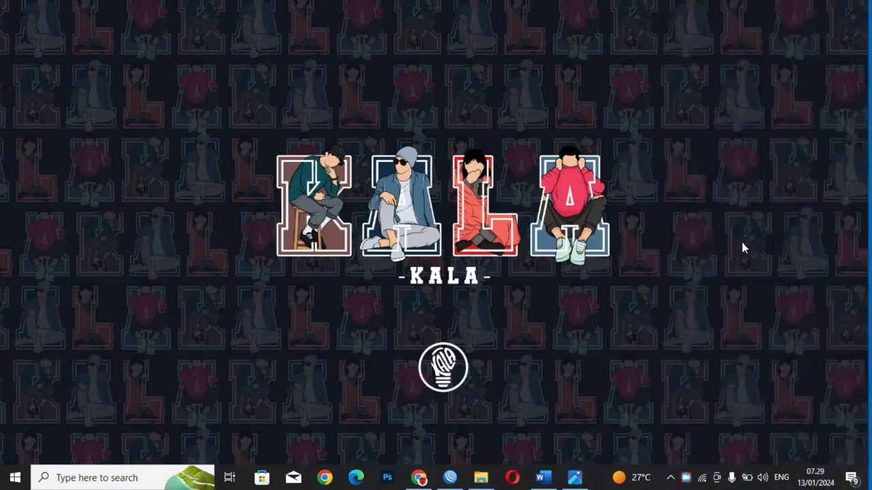
{"action": "left_click", "coordinate": [701, 477]}
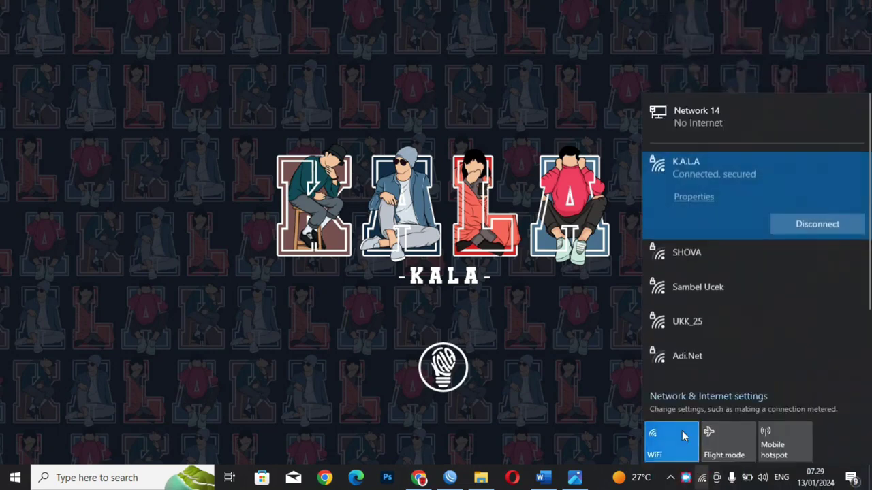
{"action": "left_click", "coordinate": [673, 398]}
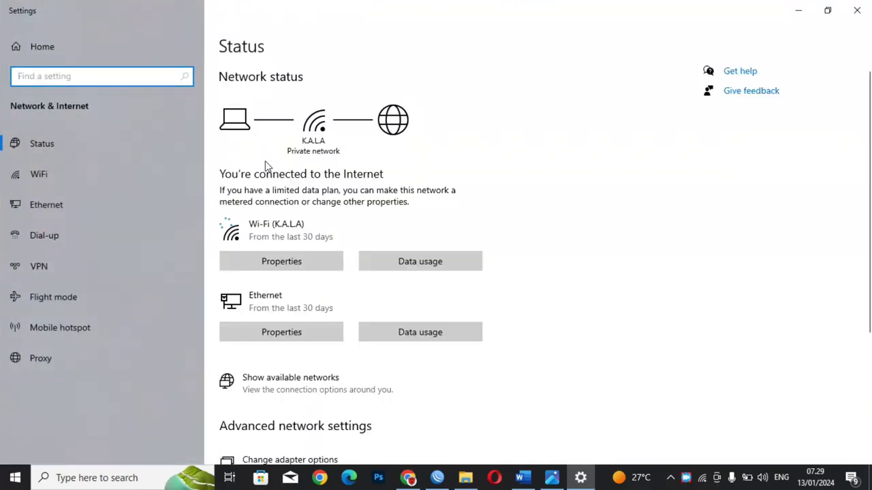
Step: Open the Ethernet adapter's connection details showing address 192.168.40.50
{"action": "left_click", "coordinate": [335, 456]}
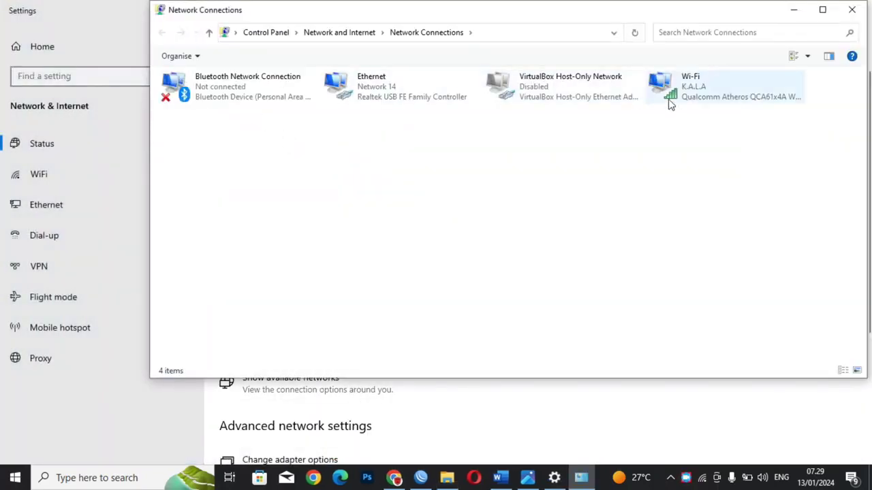
{"action": "left_click", "coordinate": [687, 101]}
{"action": "right_click", "coordinate": [693, 101]}
{"action": "left_click", "coordinate": [702, 100]}
{"action": "double_click", "coordinate": [418, 88]}
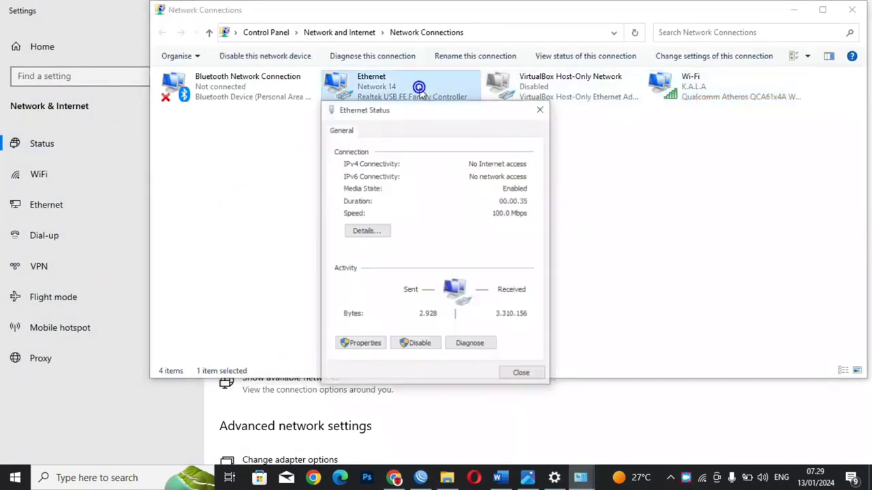
{"action": "left_click", "coordinate": [374, 233]}
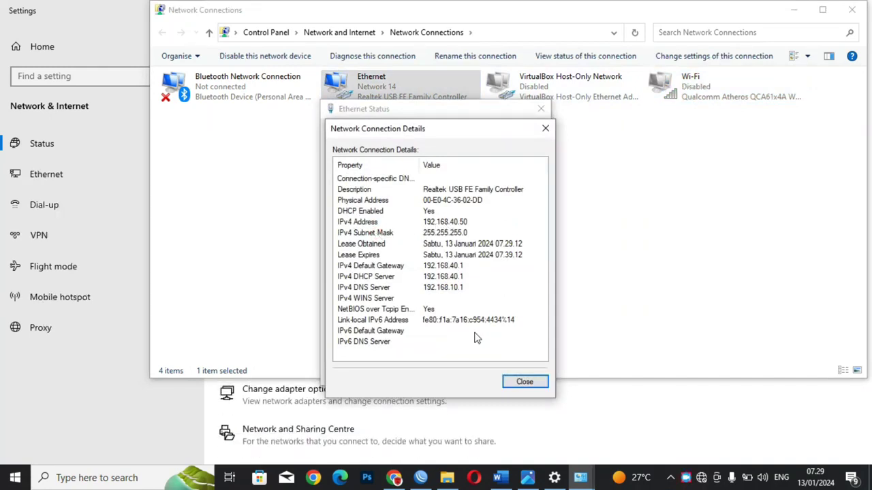
Step: Glance at the topology diagram, then bring the Chrome hotspot login page forward
{"action": "left_click", "coordinate": [530, 477]}
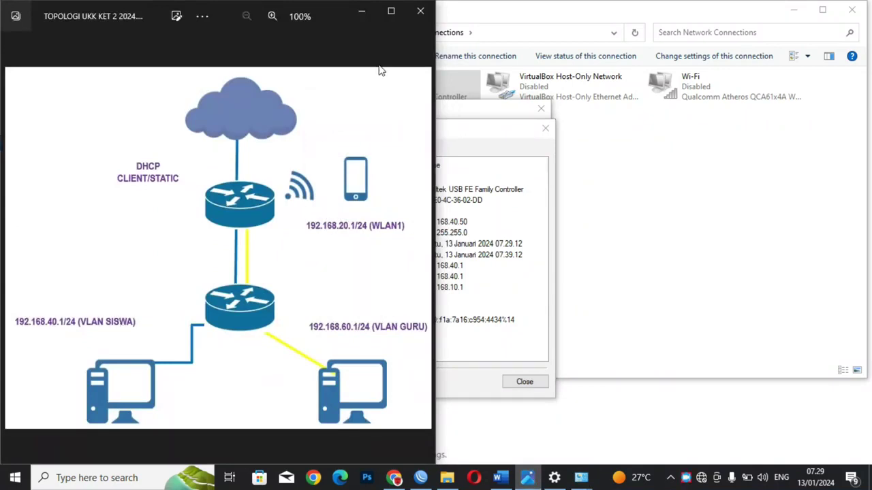
{"action": "left_click", "coordinate": [417, 10]}
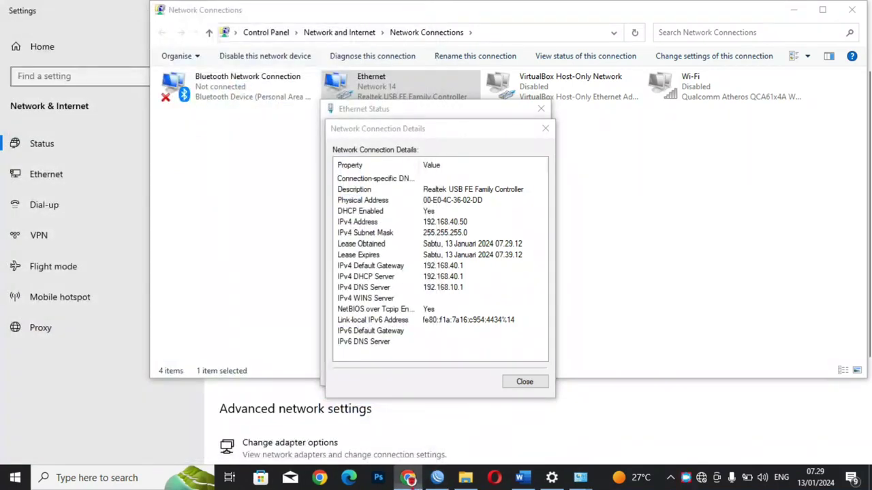
{"action": "left_click", "coordinate": [409, 477]}
{"action": "left_click", "coordinate": [280, 40]}
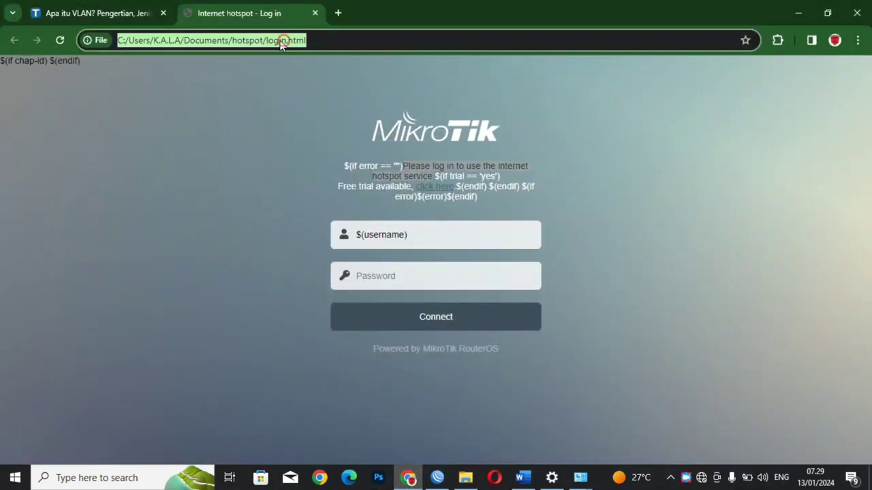
Step: Search Google for 'dsadasdad' from the address bar, then minimize Chrome
{"action": "type", "text": "dsadasdad"}
{"action": "key", "text": "Return"}
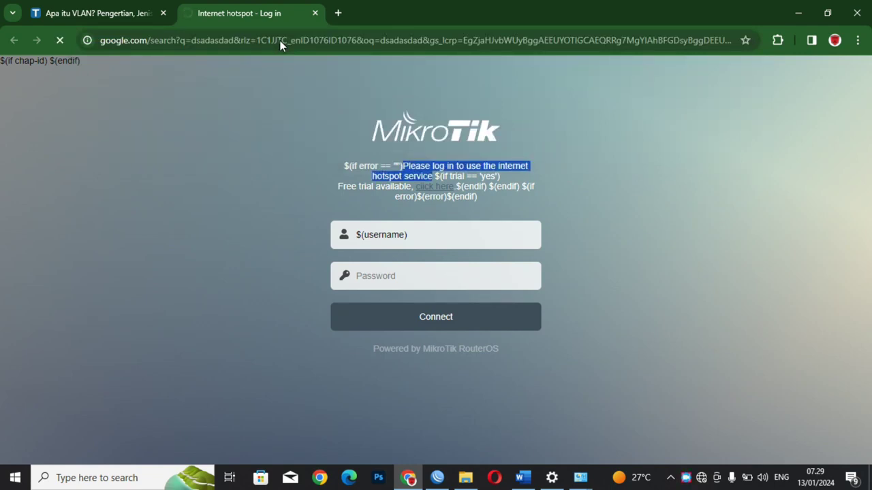
{"action": "left_click", "coordinate": [280, 42]}
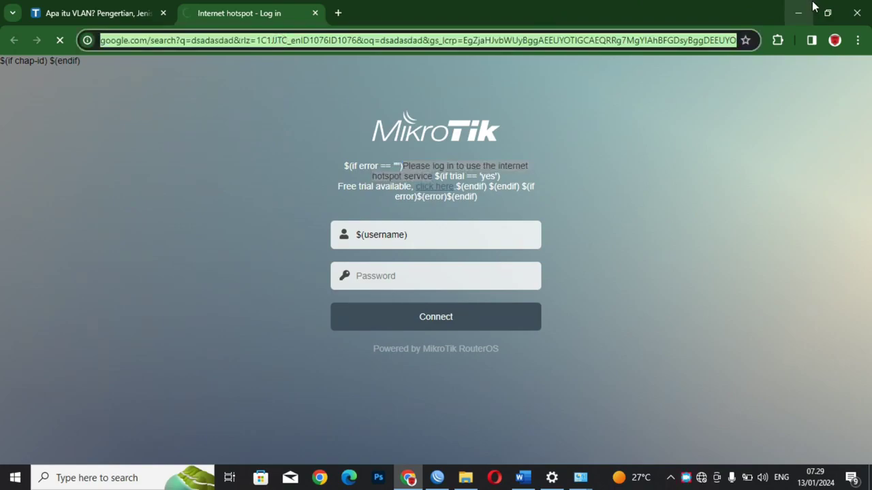
{"action": "left_click", "coordinate": [800, 12]}
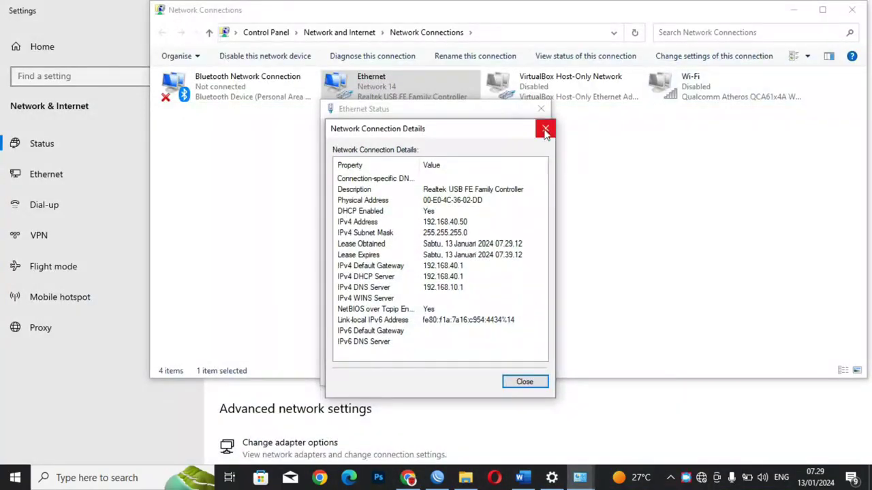
Step: Close the Ethernet details and status dialogs, minimize Network Connections and Settings, and restore WinBox
{"action": "left_click", "coordinate": [545, 130]}
{"action": "left_click", "coordinate": [541, 109]}
{"action": "left_click", "coordinate": [790, 11]}
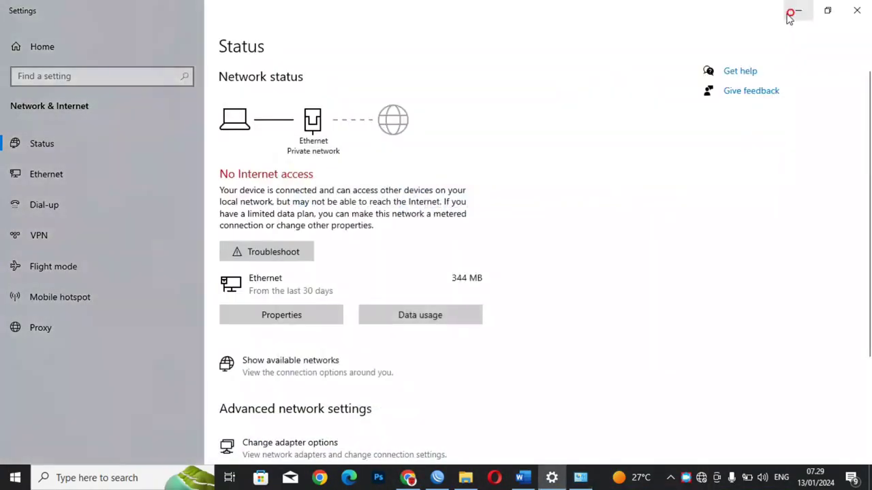
{"action": "left_click", "coordinate": [790, 12]}
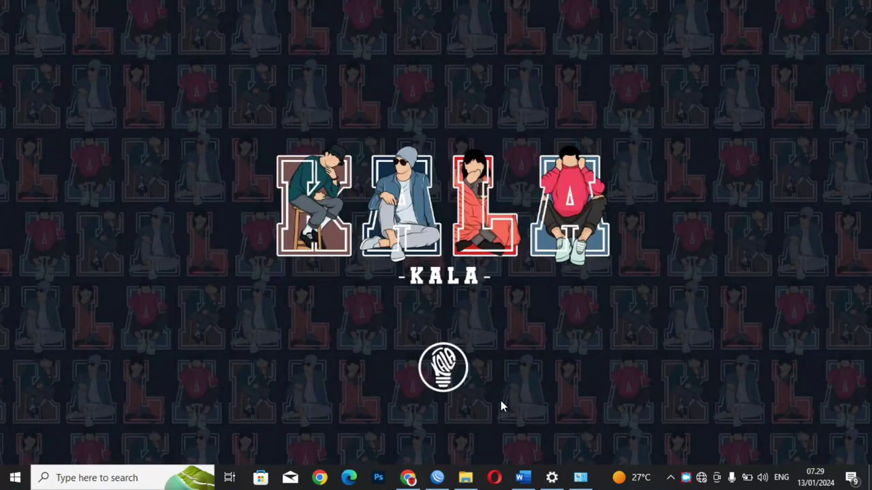
{"action": "left_click", "coordinate": [437, 477]}
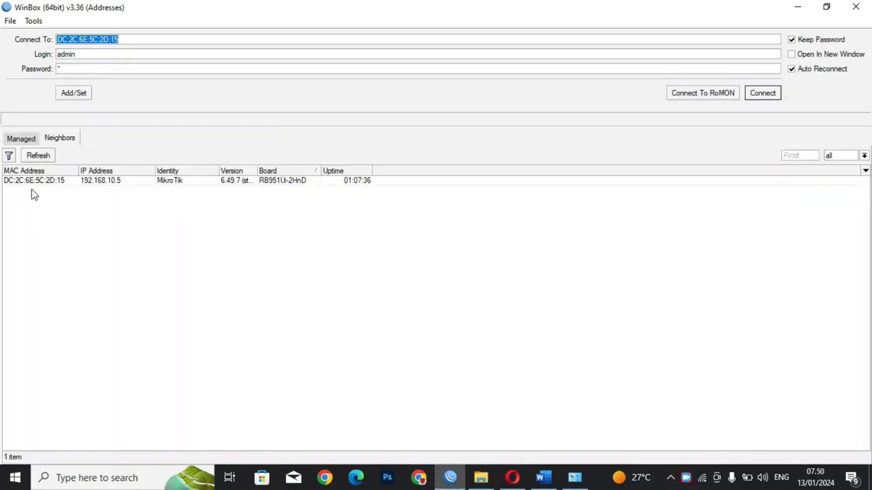
Step: Connect to the RB951 neighbor and add a srcnat masquerade NAT rule with out-interface ether1
{"action": "left_click", "coordinate": [30, 183]}
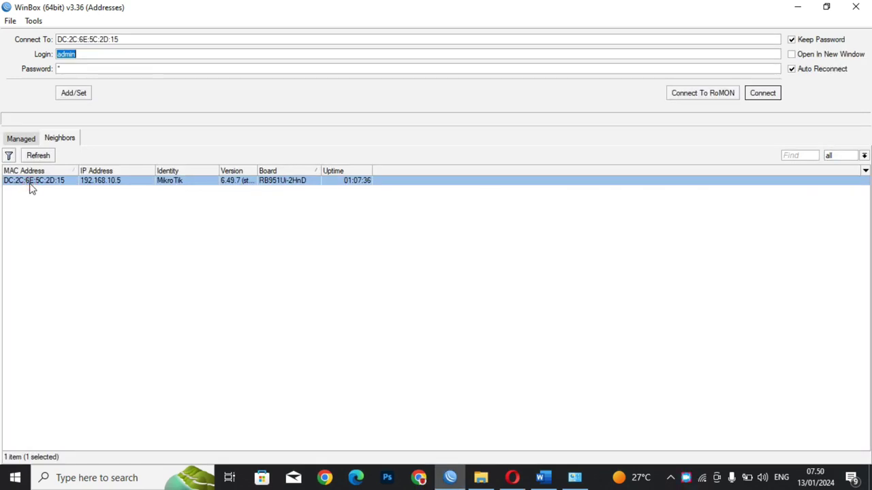
{"action": "double_click", "coordinate": [30, 189]}
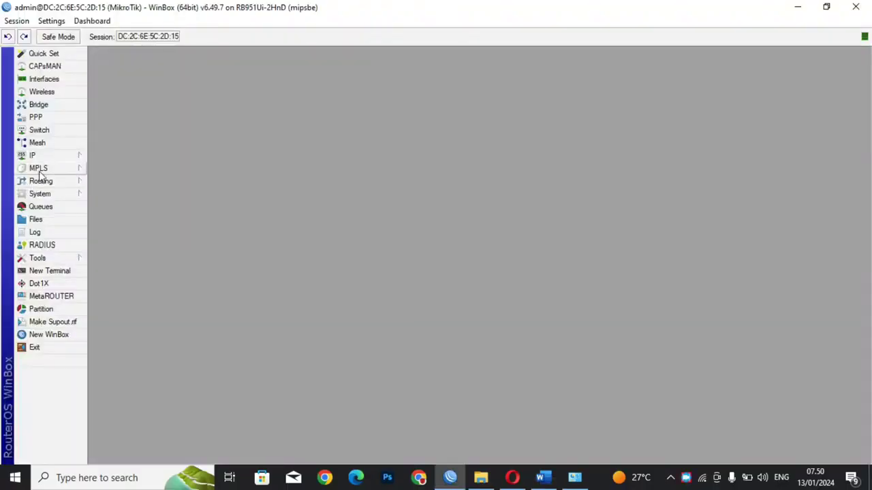
{"action": "left_click", "coordinate": [40, 161]}
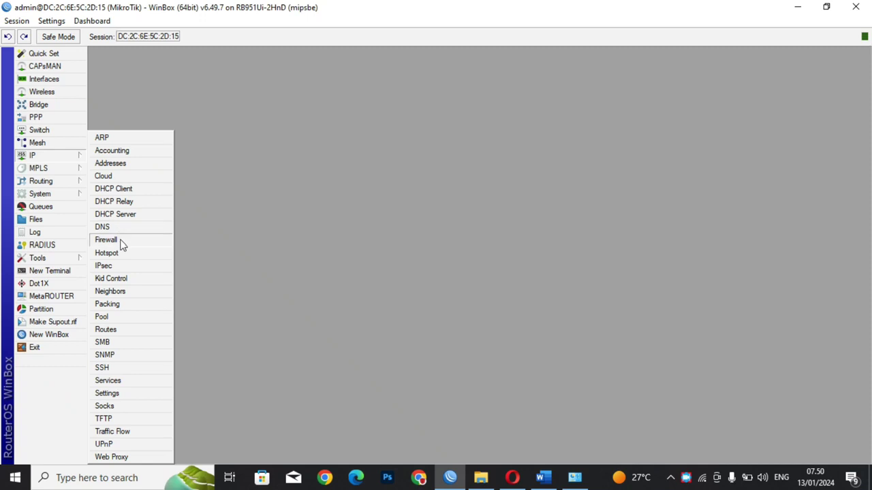
{"action": "left_click", "coordinate": [120, 240]}
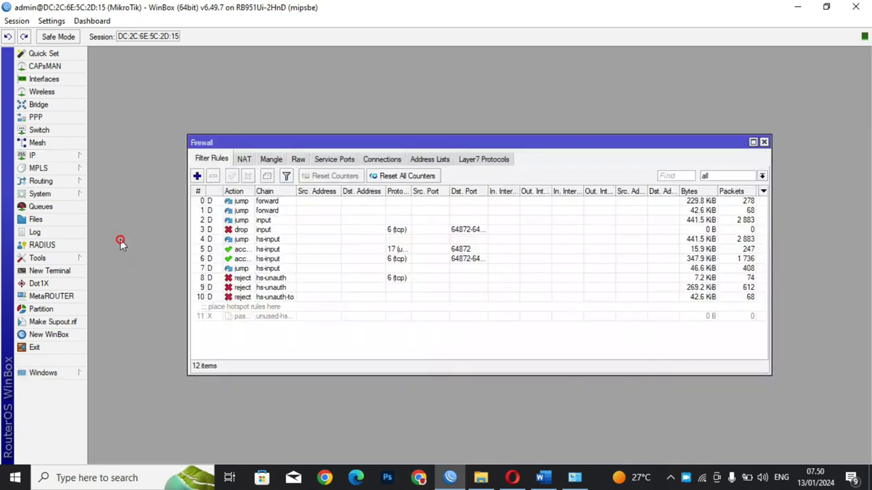
{"action": "left_click", "coordinate": [243, 161]}
{"action": "left_click", "coordinate": [197, 175]}
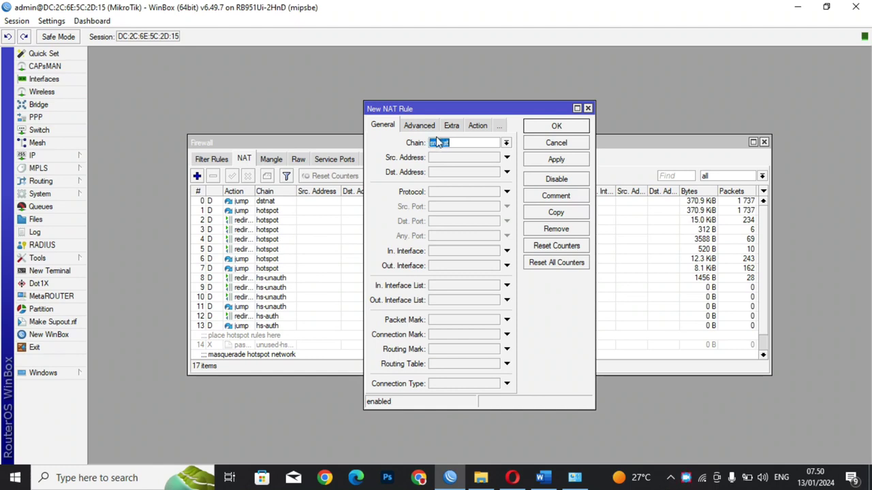
{"action": "left_click", "coordinate": [435, 267]}
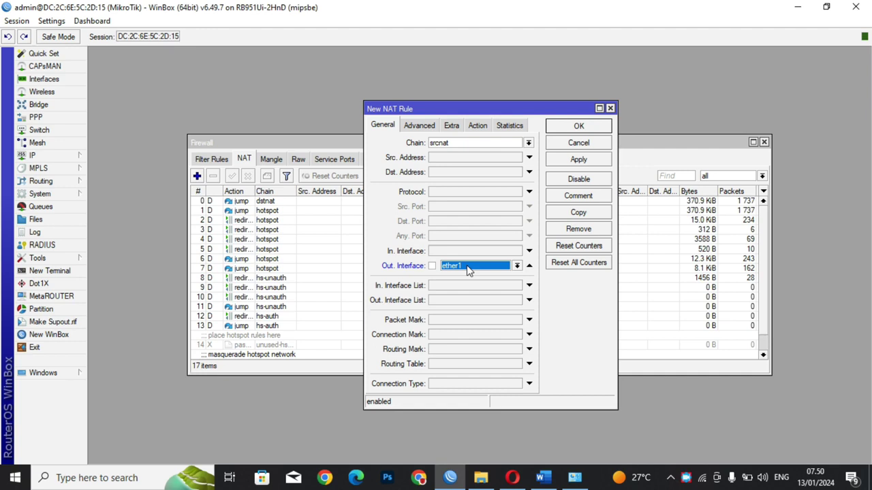
{"action": "left_click", "coordinate": [477, 127]}
{"action": "left_click", "coordinate": [456, 144]}
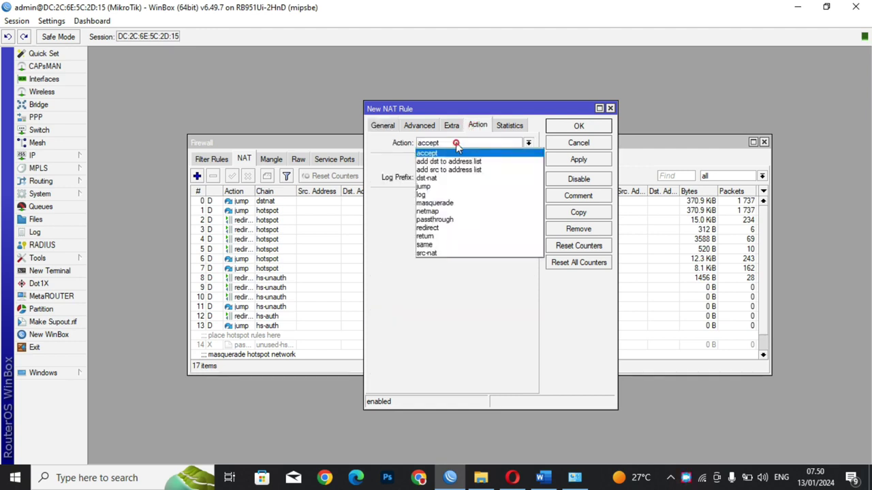
{"action": "left_click", "coordinate": [436, 203]}
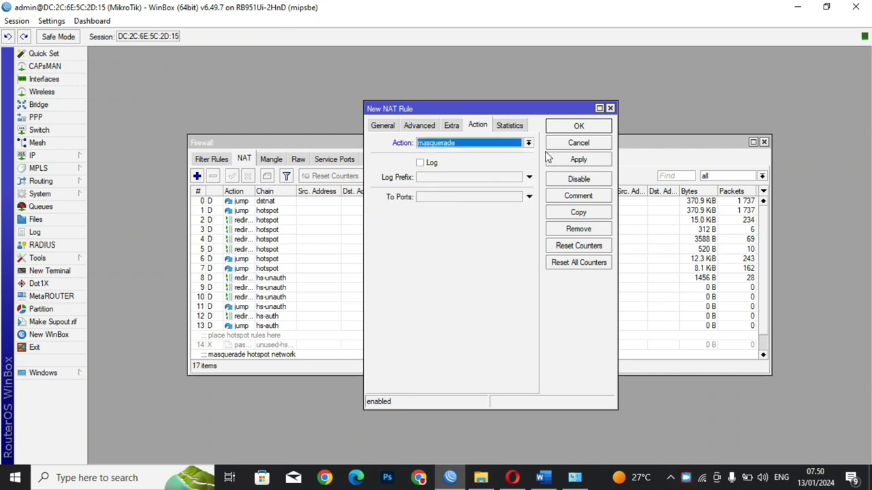
{"action": "left_click", "coordinate": [579, 161]}
{"action": "left_click", "coordinate": [588, 129]}
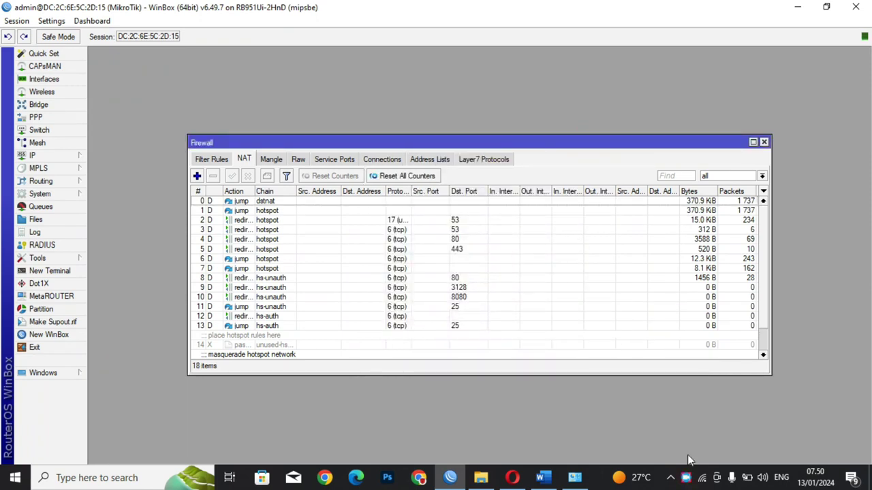
Step: Turn off Wi-Fi and re-enable the Ethernet adapter
{"action": "left_click", "coordinate": [702, 478]}
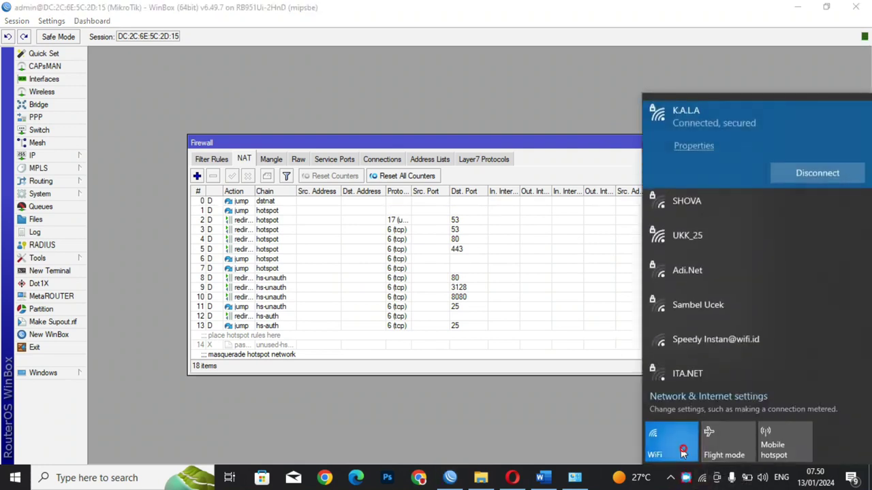
{"action": "left_click", "coordinate": [671, 443]}
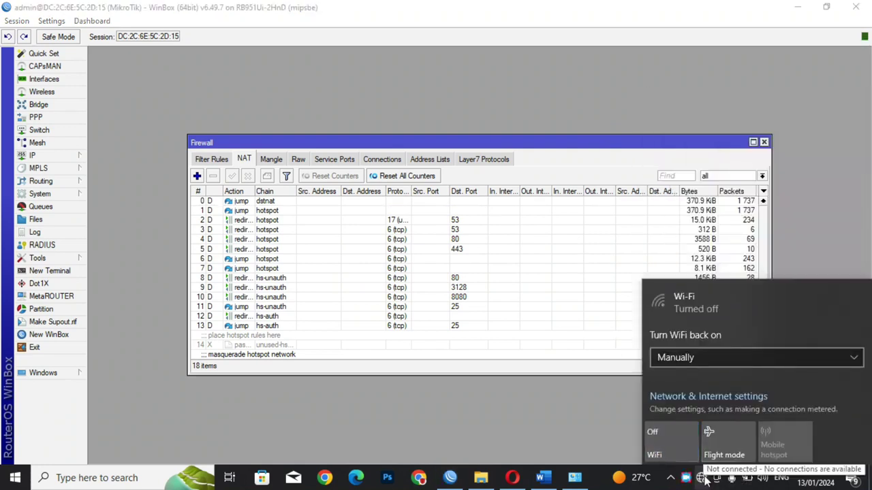
{"action": "left_click", "coordinate": [574, 478]}
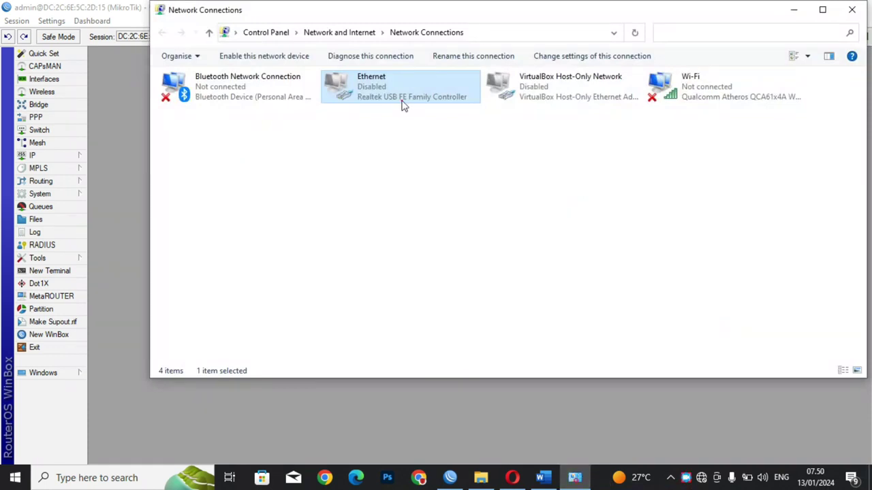
{"action": "double_click", "coordinate": [402, 104]}
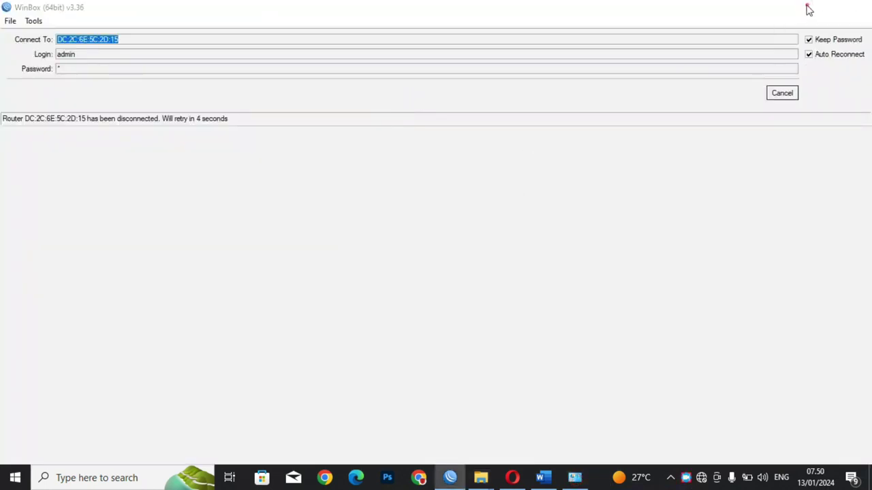
{"action": "left_click", "coordinate": [808, 10]}
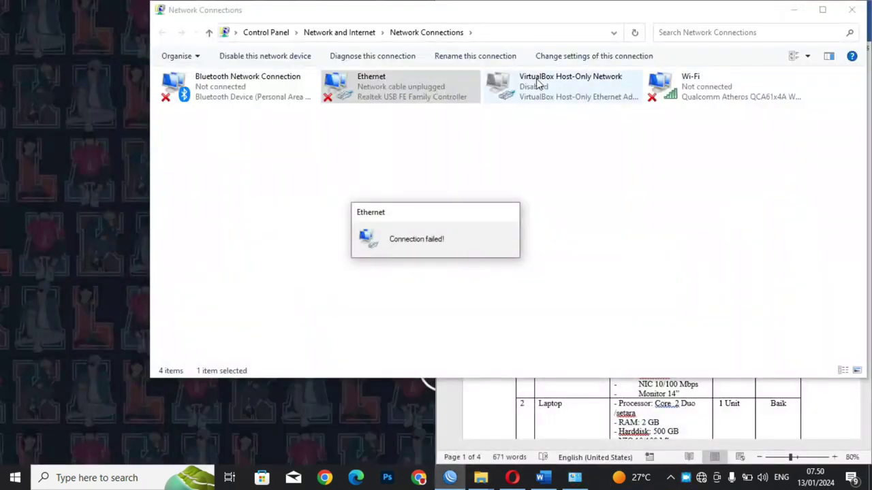
Step: Confirm Ethernet leased 192.168.40.50 from 192.168.40.1, then close Network Connections
{"action": "double_click", "coordinate": [412, 97]}
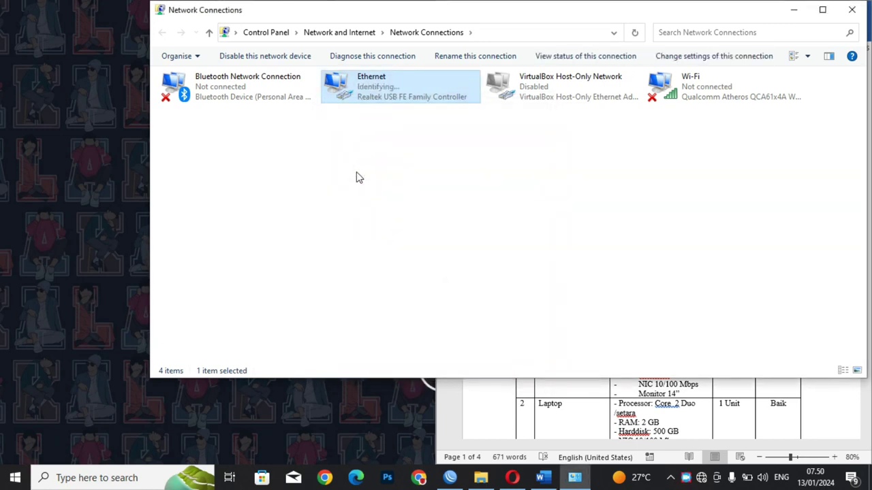
{"action": "double_click", "coordinate": [400, 101]}
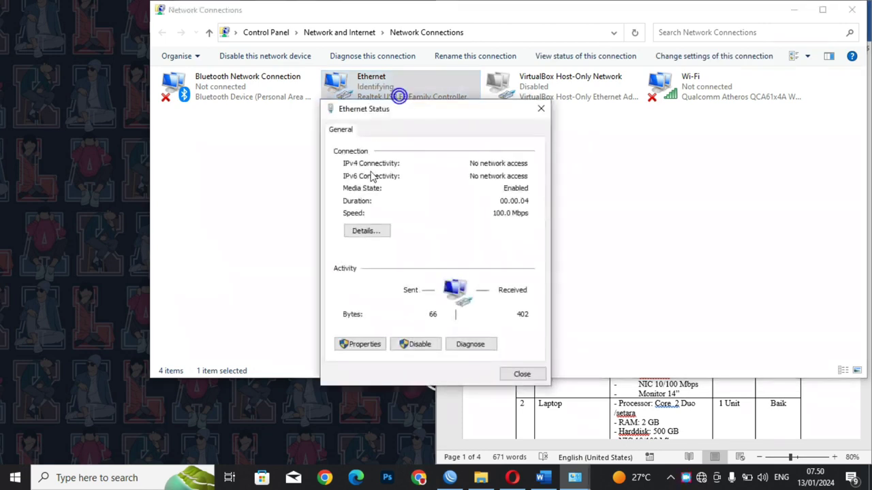
{"action": "left_click", "coordinate": [365, 230]}
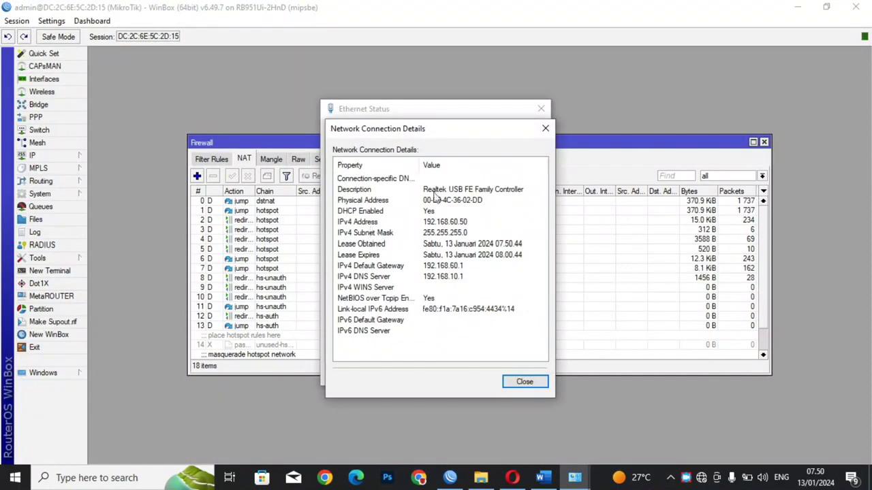
{"action": "left_click", "coordinate": [546, 130]}
{"action": "left_click", "coordinate": [540, 110]}
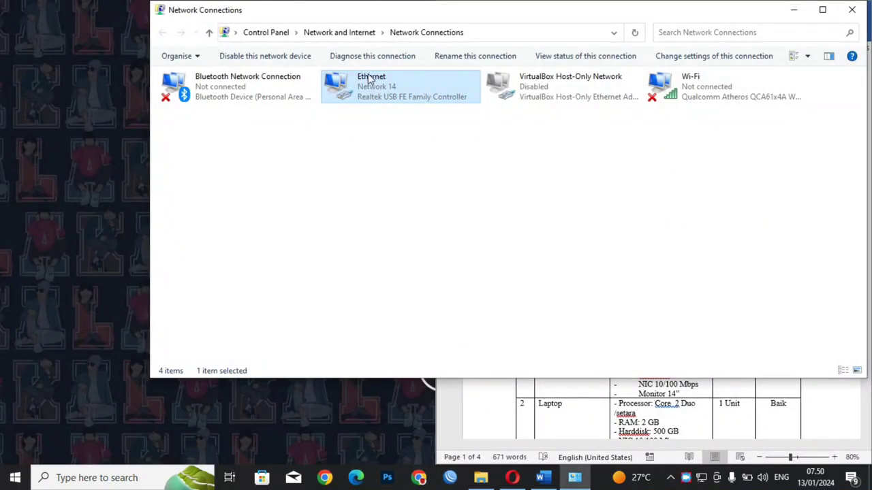
{"action": "double_click", "coordinate": [370, 81]}
{"action": "left_click", "coordinate": [371, 230]}
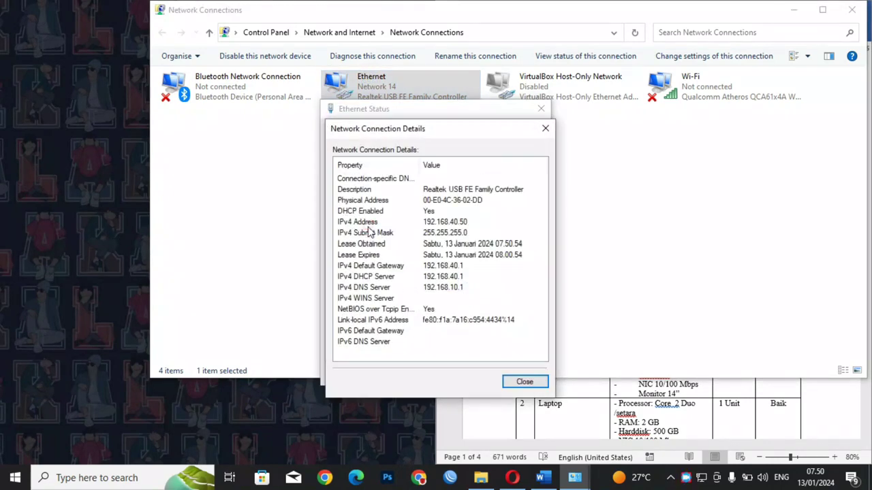
{"action": "left_click", "coordinate": [545, 128]}
{"action": "left_click", "coordinate": [538, 112]}
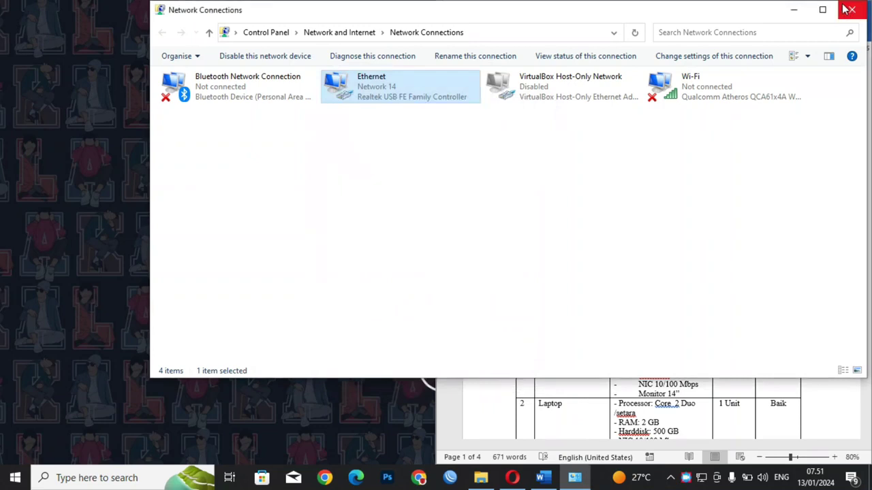
{"action": "left_click", "coordinate": [851, 9]}
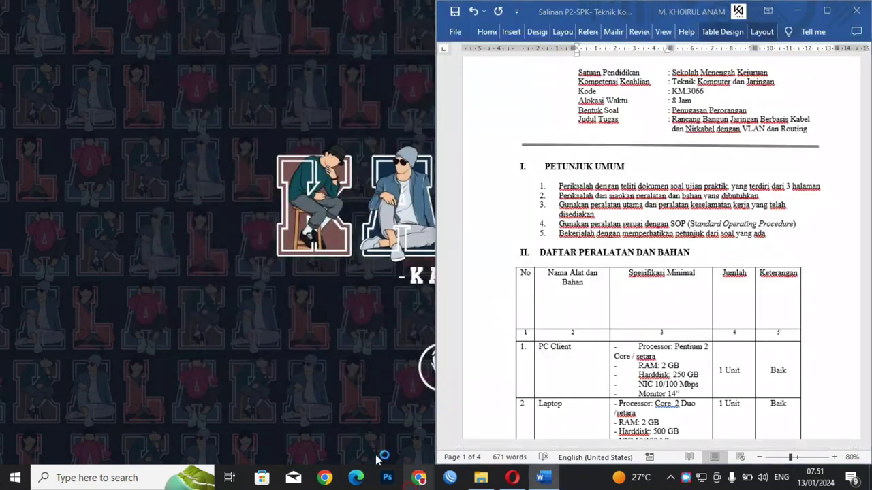
Step: Load mikrotik.com in Chrome, reload it after the No internet error, and check network status
{"action": "left_click", "coordinate": [419, 478]}
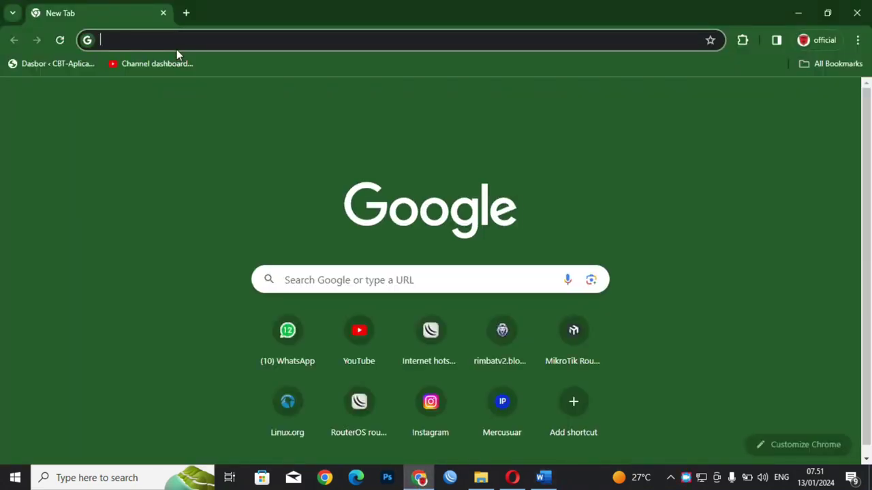
{"action": "type", "text": "gmi"}
{"action": "key", "text": "BackSpace"}
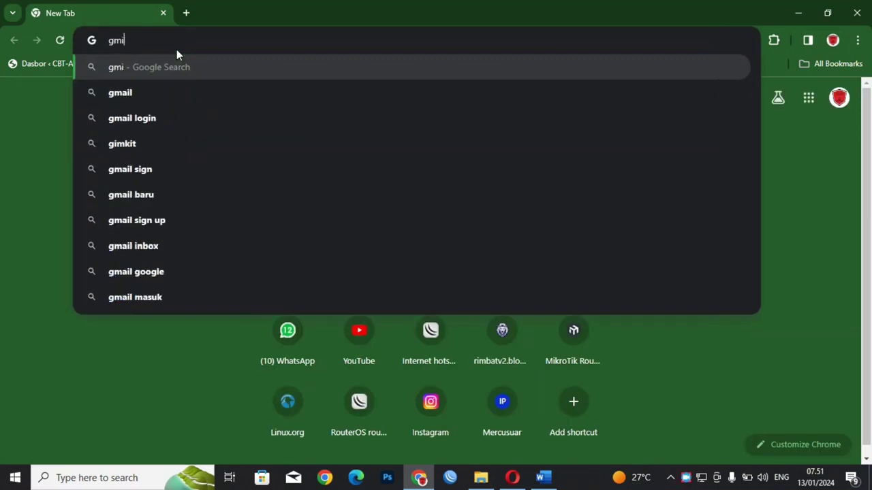
{"action": "key", "text": "BackSpace"}
{"action": "key", "text": "BackSpace"}
{"action": "type", "text": "mik"}
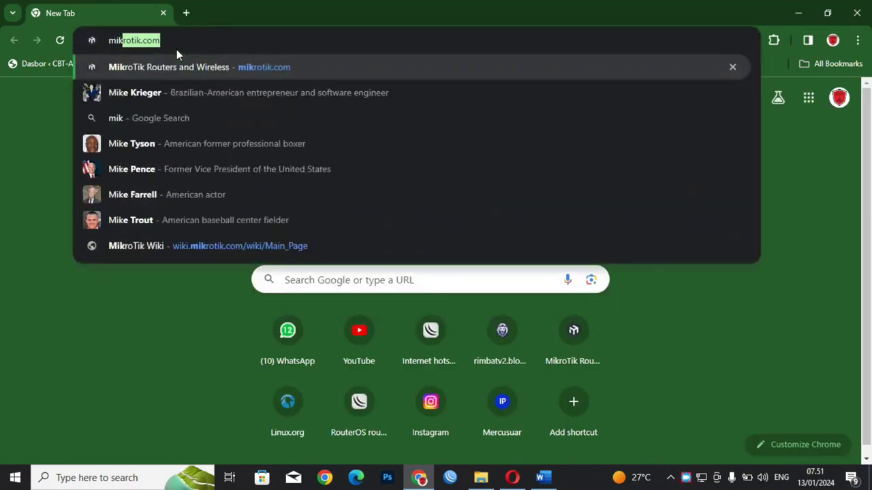
{"action": "key", "text": "Return"}
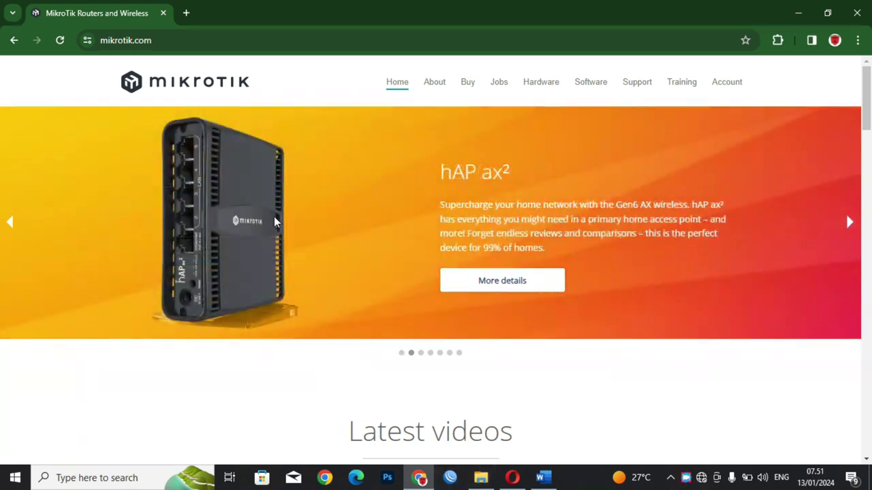
{"action": "left_click", "coordinate": [60, 41]}
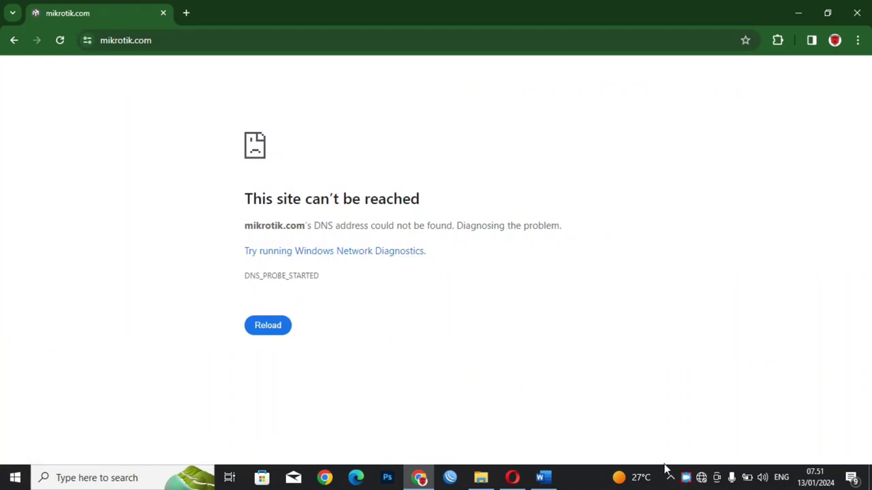
{"action": "left_click", "coordinate": [702, 478]}
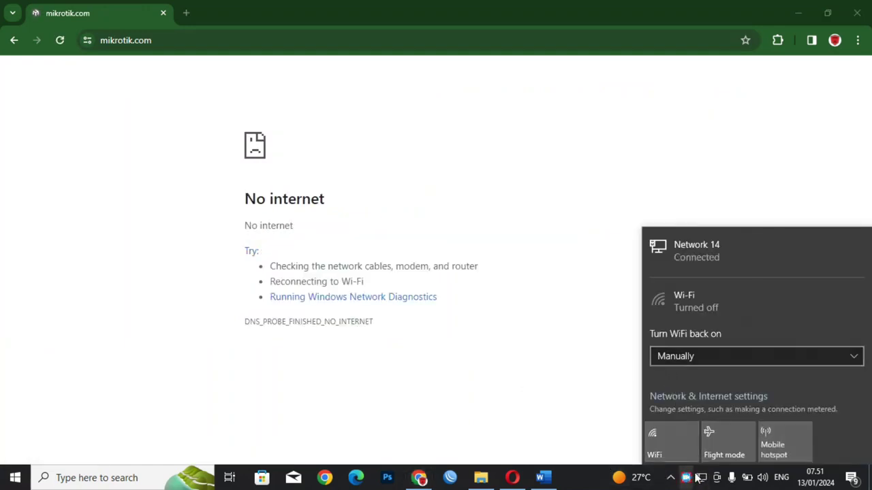
Step: View the Ethernet adapter's IPv4 details from Network & Internet adapter options
{"action": "left_click", "coordinate": [675, 398]}
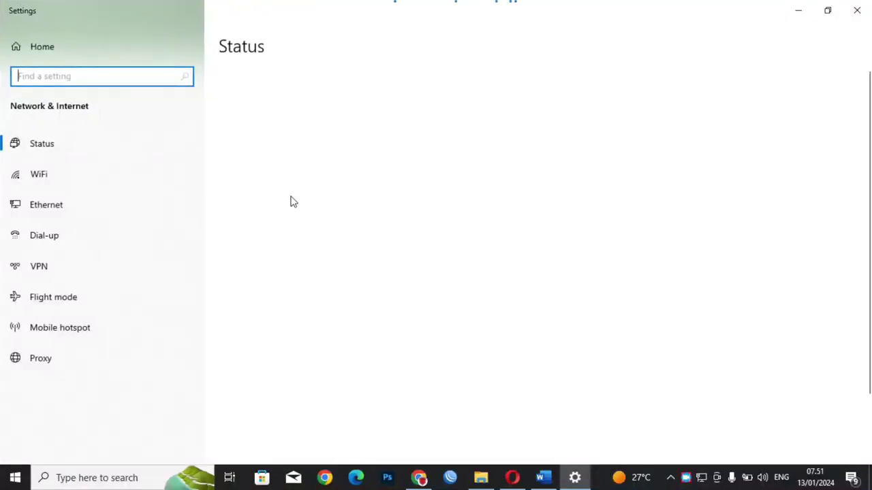
{"action": "left_click", "coordinate": [306, 399]}
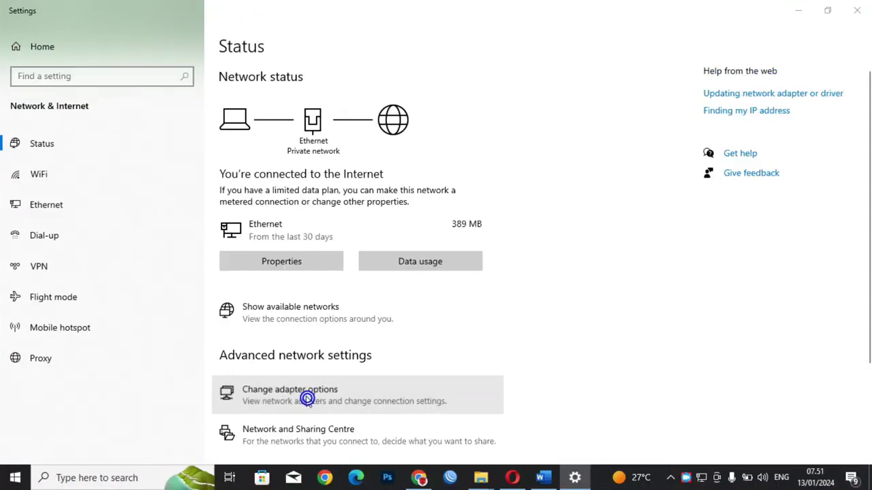
{"action": "double_click", "coordinate": [351, 96]}
{"action": "left_click", "coordinate": [385, 233]}
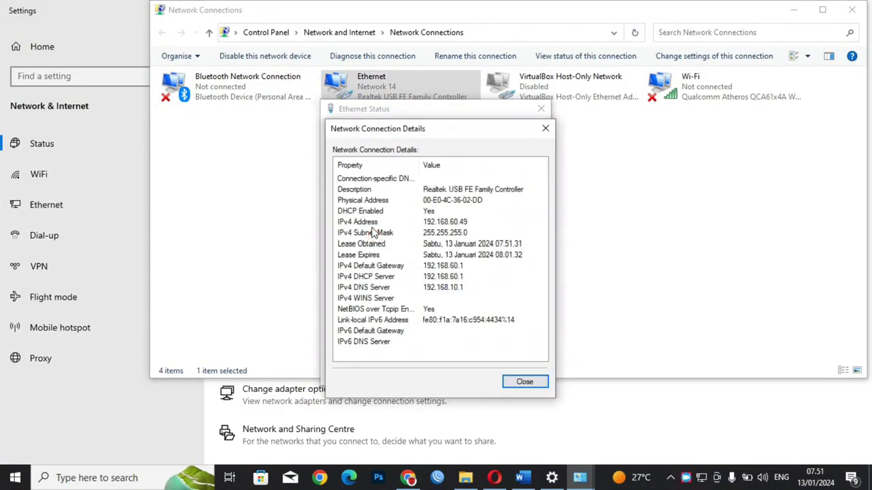
Step: Close the Ethernet dialogs, minimize Network Connections and Settings, and advance the mikrotik.com slide
{"action": "left_click", "coordinate": [544, 128]}
{"action": "left_click", "coordinate": [541, 114]}
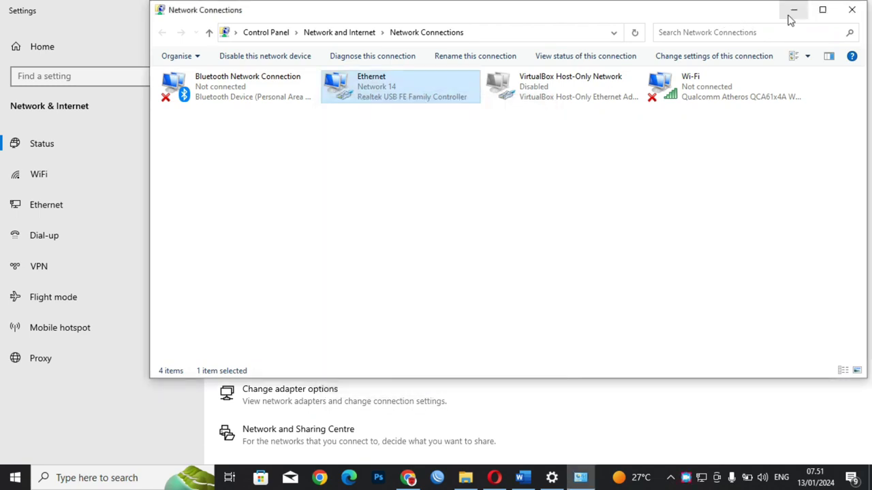
{"action": "left_click", "coordinate": [792, 12]}
{"action": "left_click", "coordinate": [796, 13]}
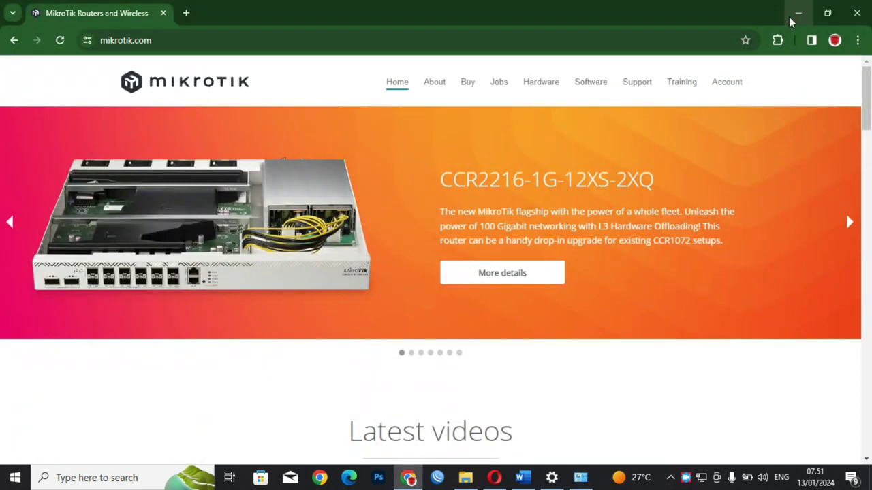
{"action": "left_click", "coordinate": [850, 223]}
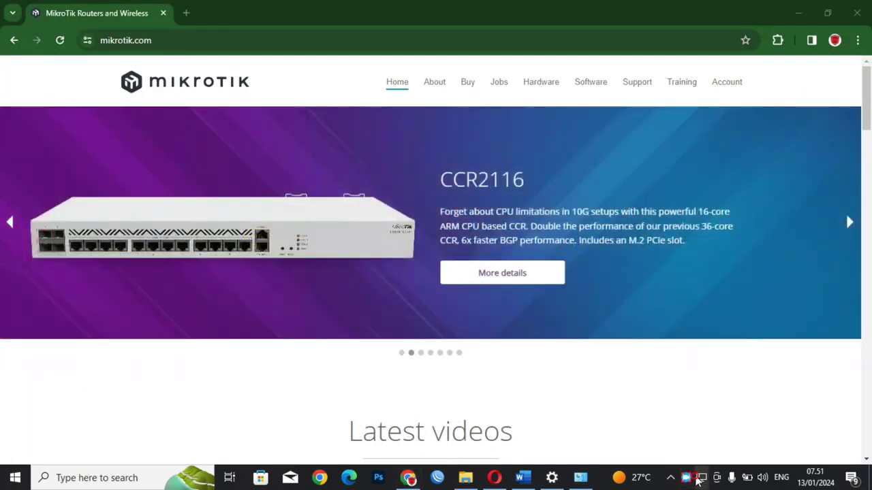
Step: Turn Wi-Fi on and join UKK_25 by entering its security key, then minimize Opera
{"action": "left_click", "coordinate": [702, 478]}
{"action": "left_click", "coordinate": [667, 434]}
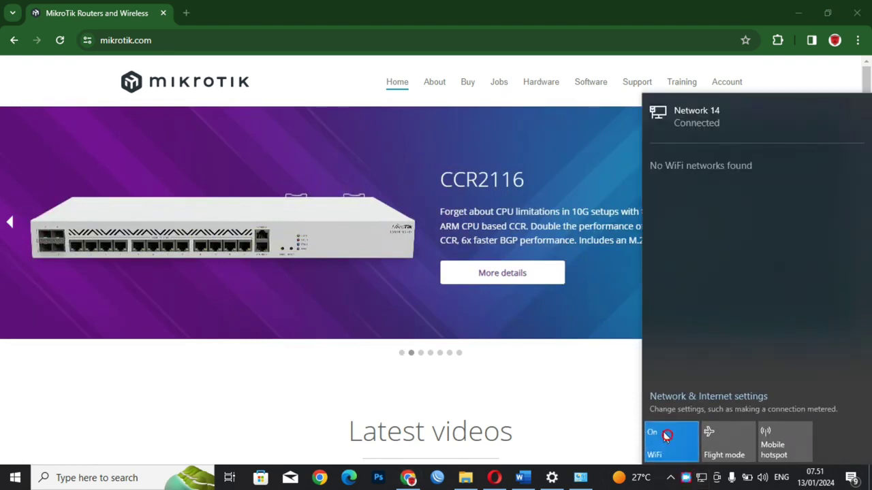
{"action": "left_click", "coordinate": [696, 225]}
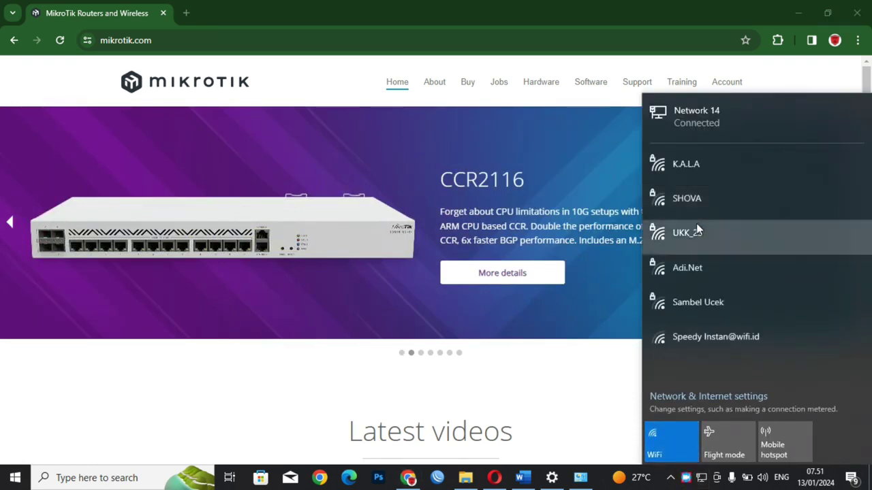
{"action": "left_click", "coordinate": [777, 293]}
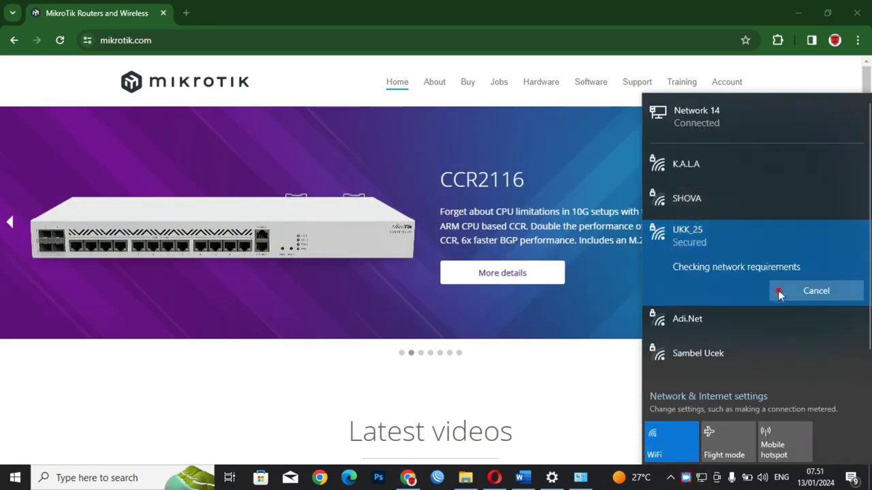
{"action": "type", "text": "1234"}
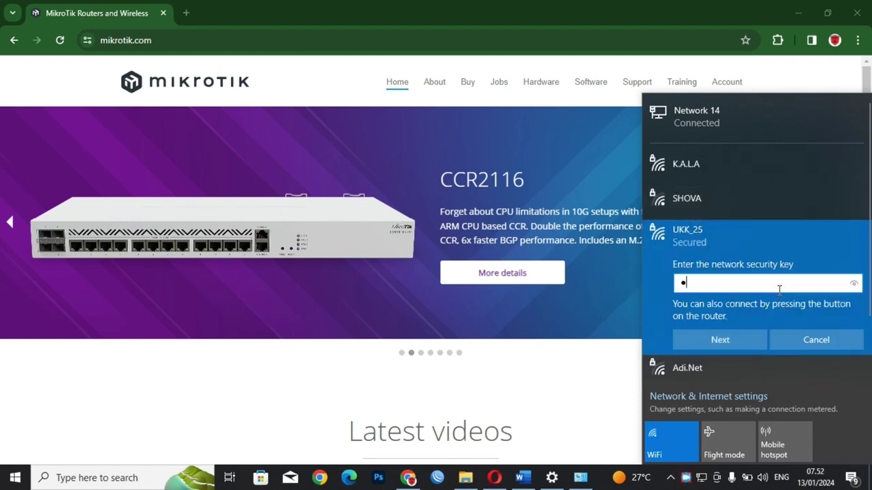
{"action": "type", "text": "56"}
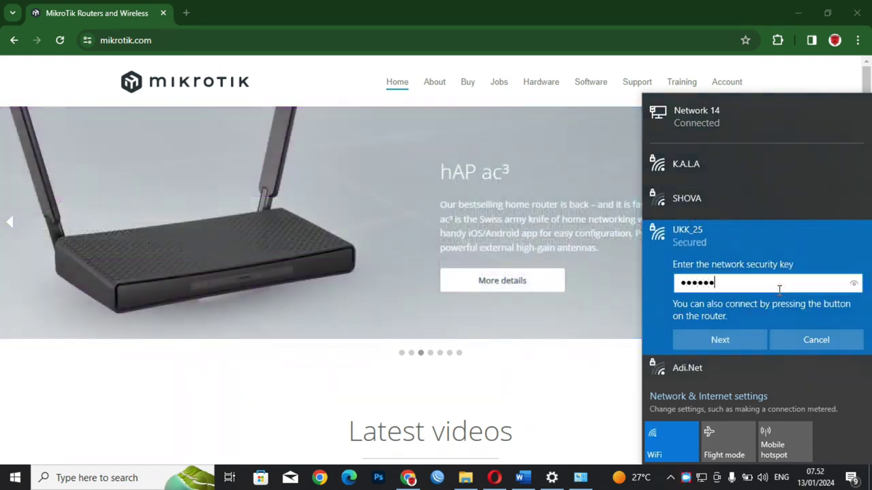
{"action": "type", "text": "78"}
{"action": "key", "text": "Return"}
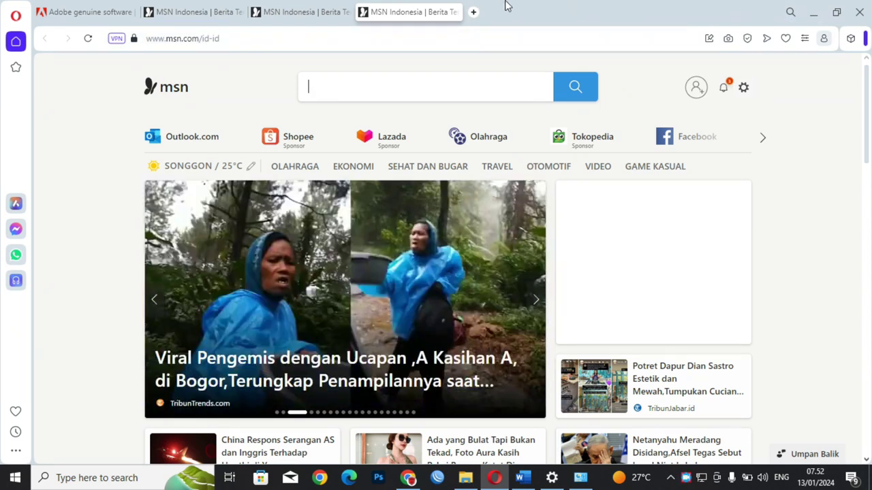
{"action": "left_click", "coordinate": [814, 12]}
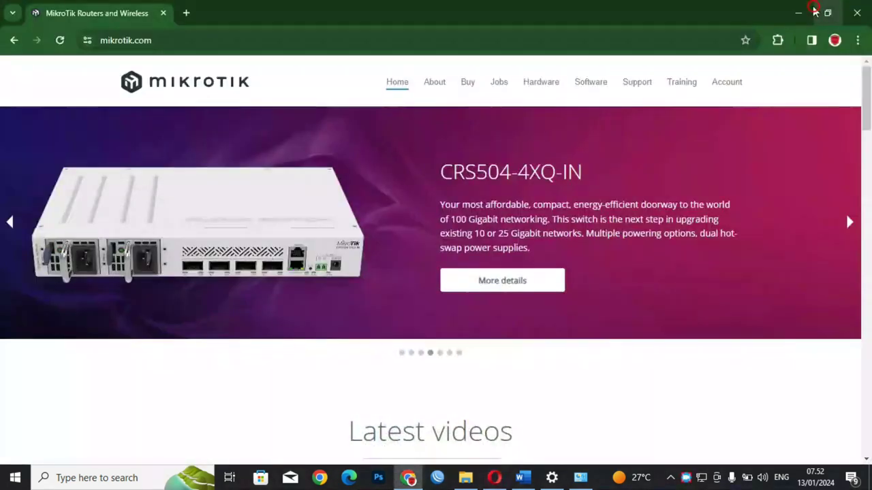
Step: Open portalsmk.sch.id in a new tab and log into the hotspot with a saved account
{"action": "left_click", "coordinate": [187, 13]}
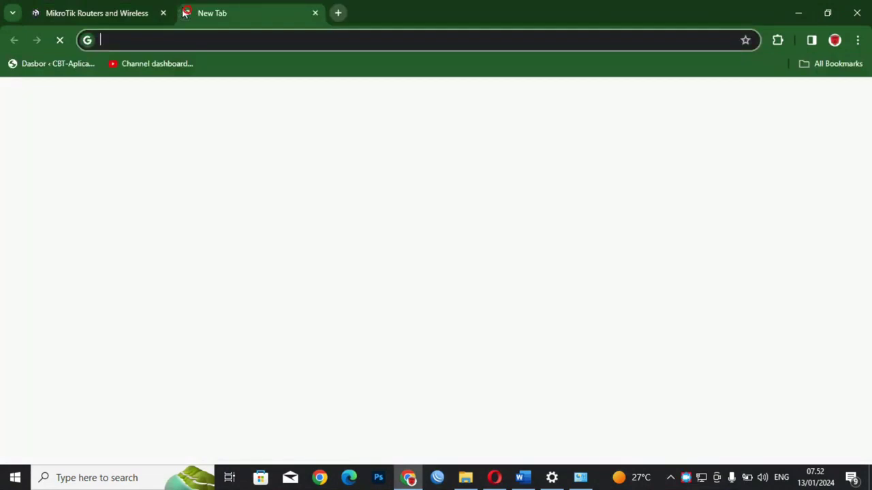
{"action": "type", "text": "portal"}
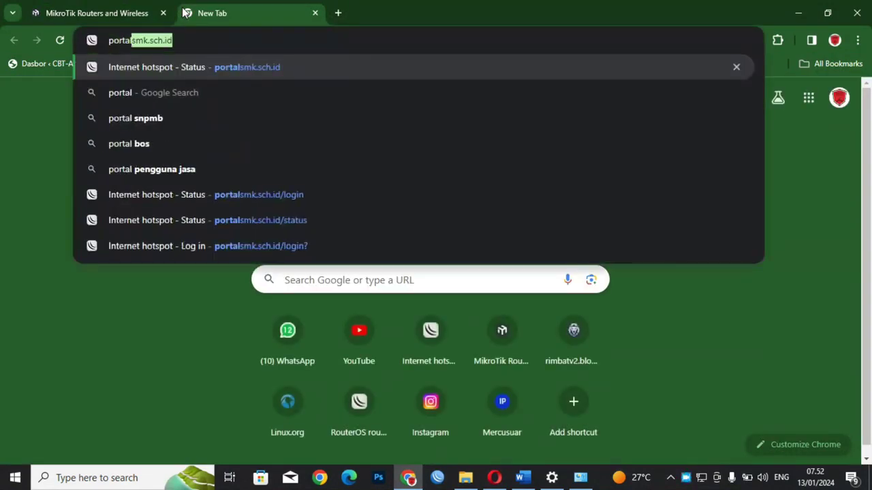
{"action": "key", "text": "Return"}
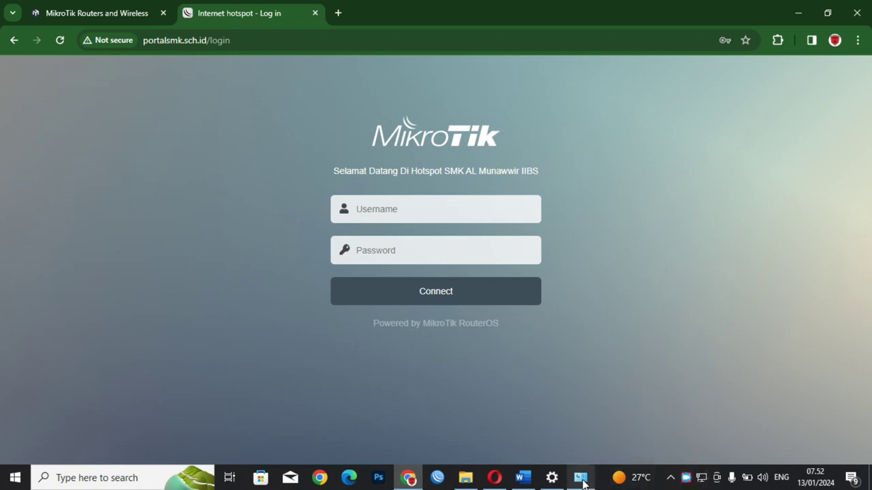
{"action": "left_click", "coordinate": [396, 212]}
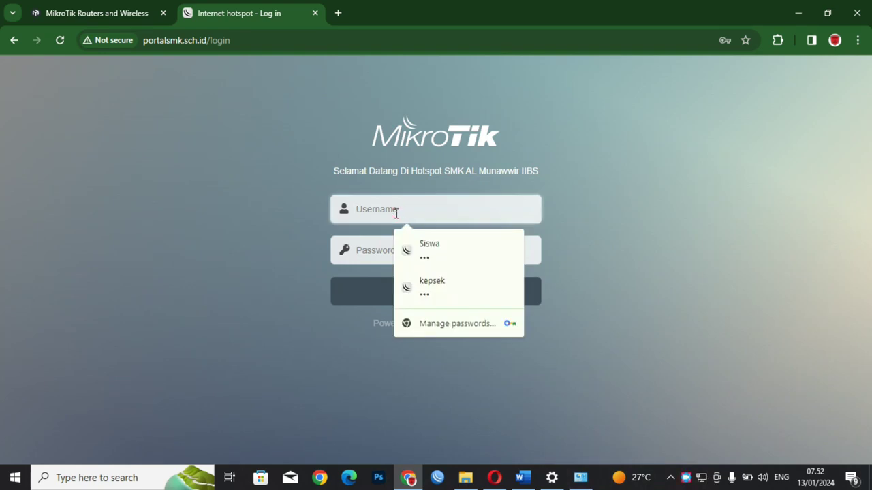
{"action": "left_click", "coordinate": [446, 292]}
{"action": "left_click", "coordinate": [425, 294]}
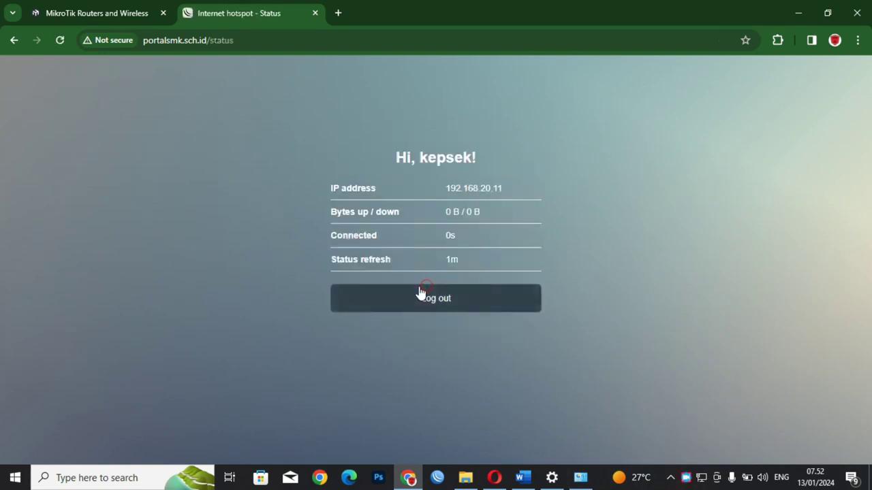
Step: Google 'facebook' in the MikroTik tab, open Facebook's sign-up page, then return to the hotspot tab
{"action": "left_click", "coordinate": [130, 11]}
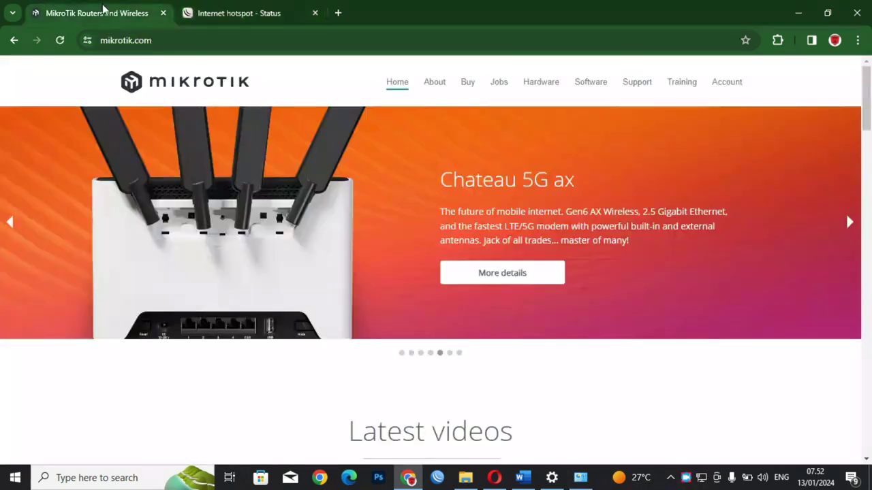
{"action": "left_click", "coordinate": [115, 41]}
{"action": "type", "text": "face"}
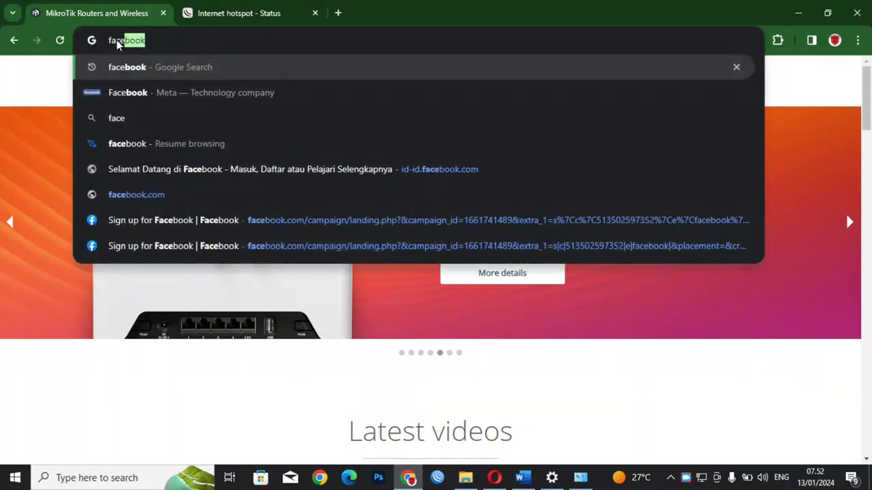
{"action": "key", "text": "Down"}
{"action": "key", "text": "Return"}
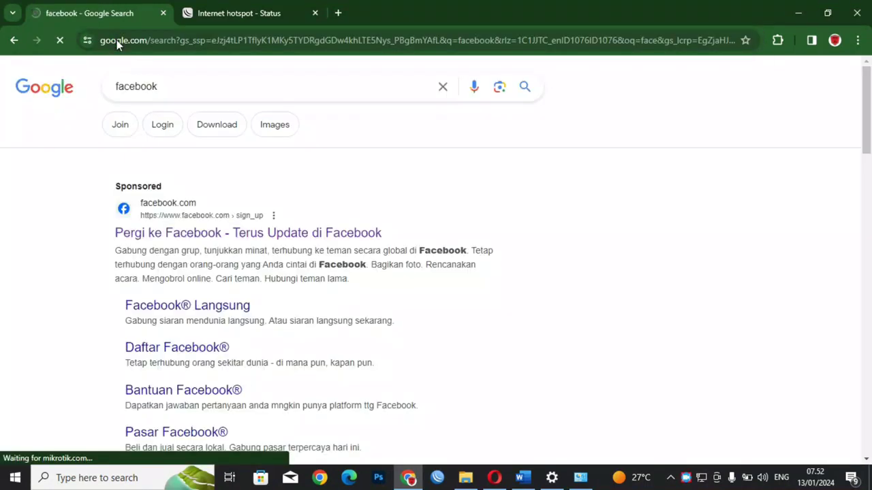
{"action": "left_click", "coordinate": [192, 235]}
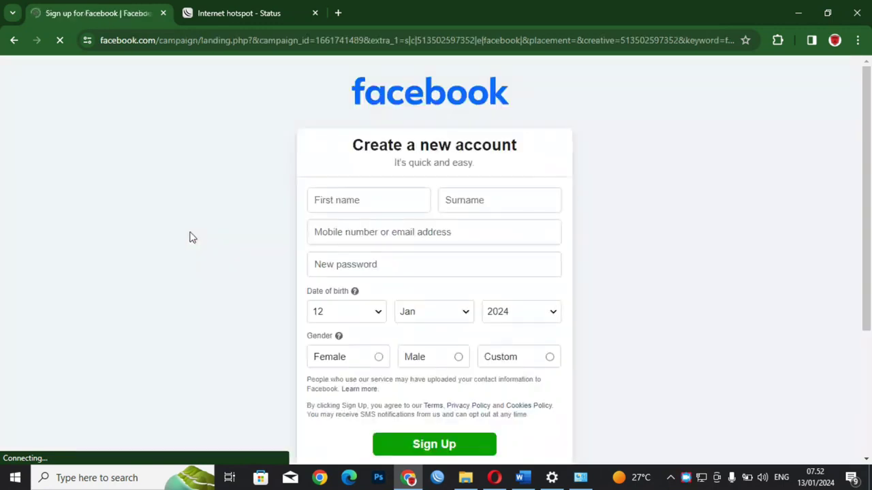
{"action": "left_click", "coordinate": [199, 13]}
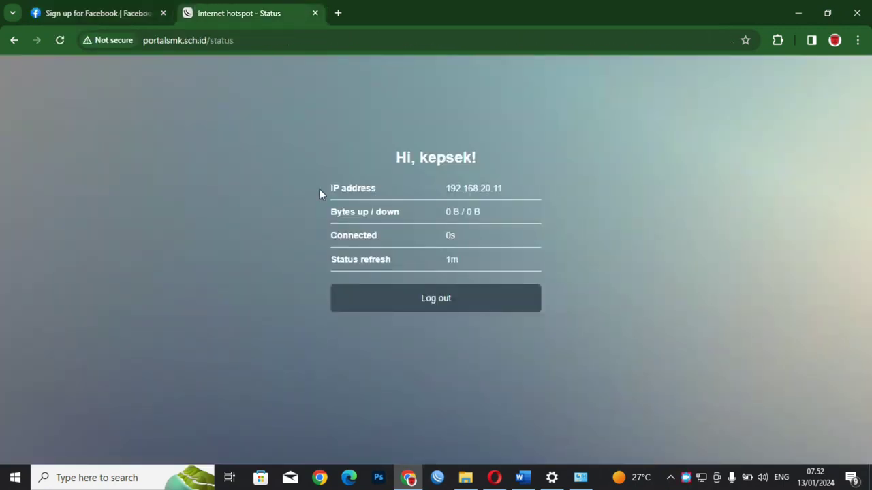
Step: Log out of the hotspot, log back in as the other saved user, and return to Facebook
{"action": "left_click", "coordinate": [405, 297]}
{"action": "left_click", "coordinate": [424, 311]}
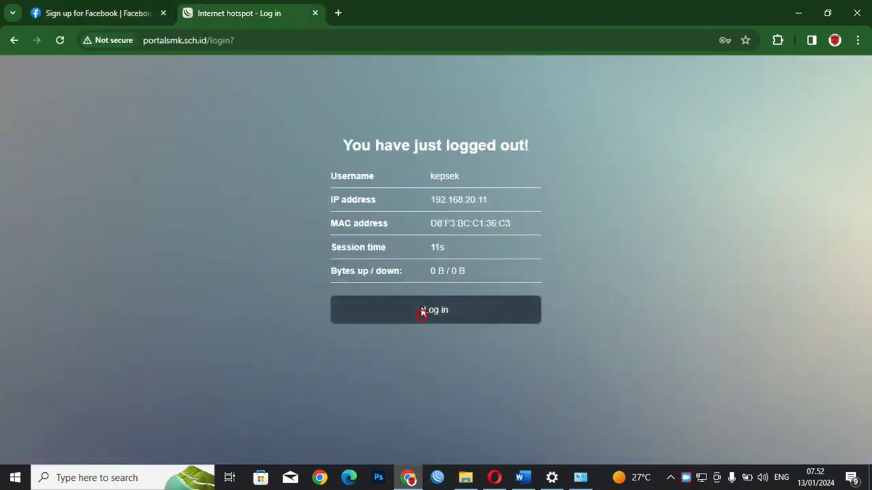
{"action": "left_click", "coordinate": [449, 209]}
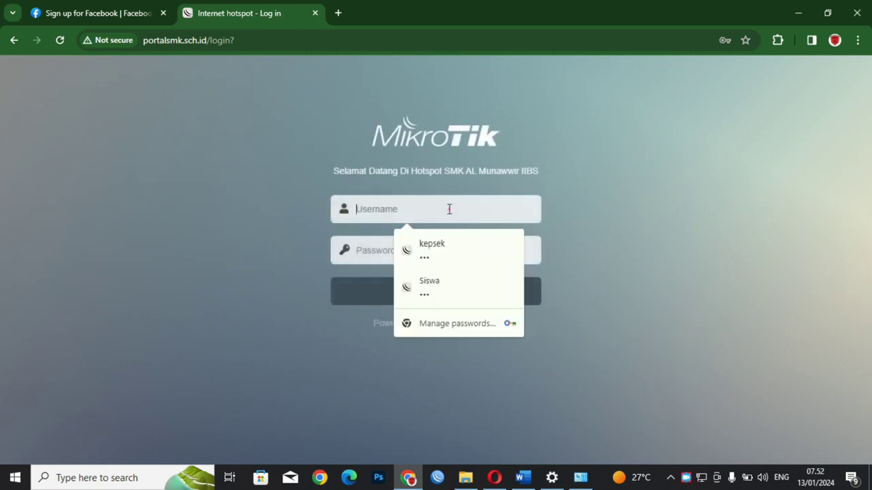
{"action": "left_click", "coordinate": [423, 288]}
{"action": "left_click", "coordinate": [424, 289]}
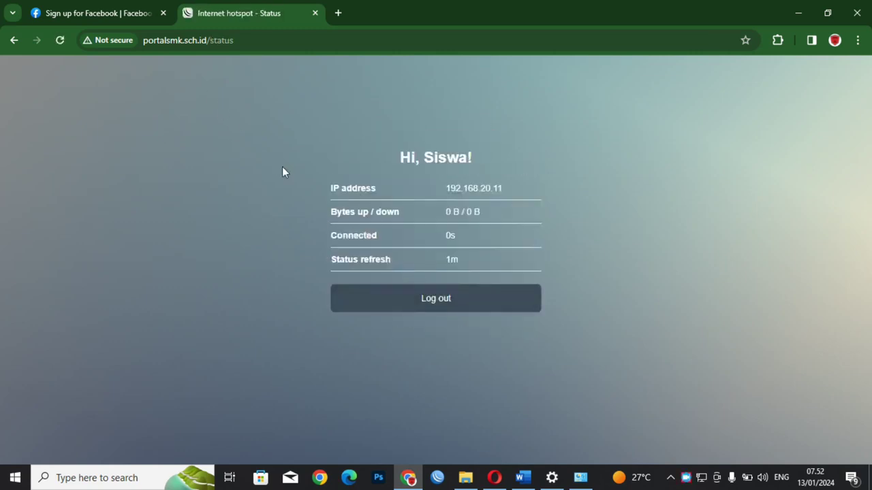
{"action": "left_click", "coordinate": [105, 7]}
{"action": "left_click", "coordinate": [209, 41]}
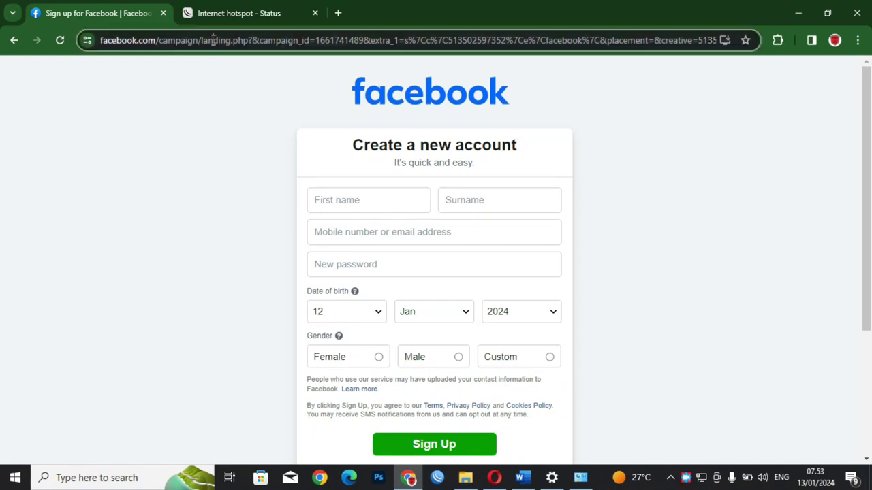
Step: Load youtube.com in the first tab and search Google for 'test speed' in a new tab
{"action": "type", "text": "youtube.com"}
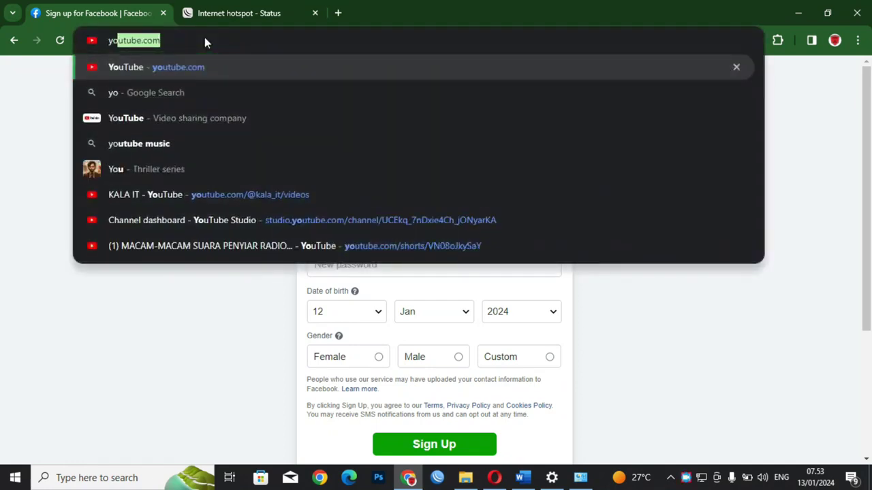
{"action": "key", "text": "Return"}
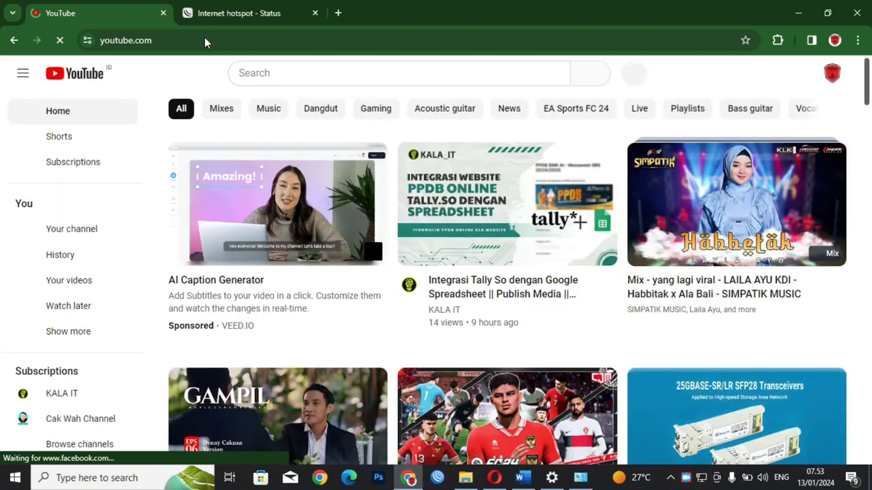
{"action": "left_click", "coordinate": [338, 13]}
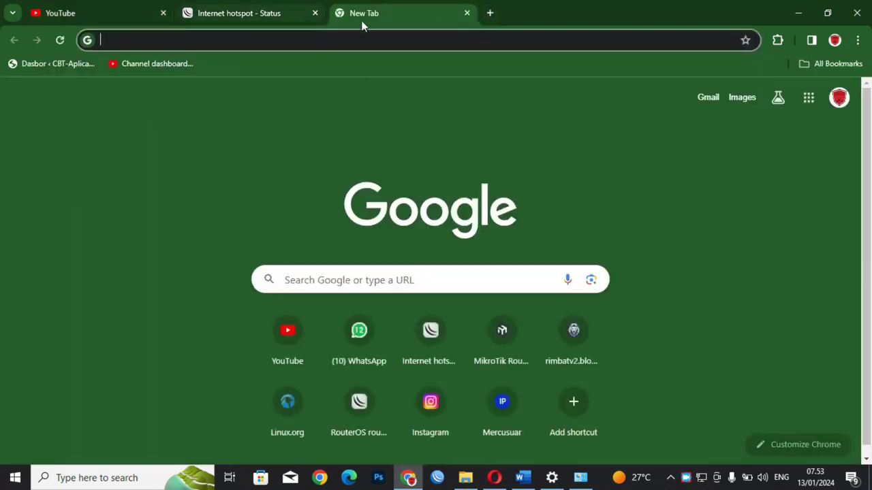
{"action": "type", "text": "test sp"}
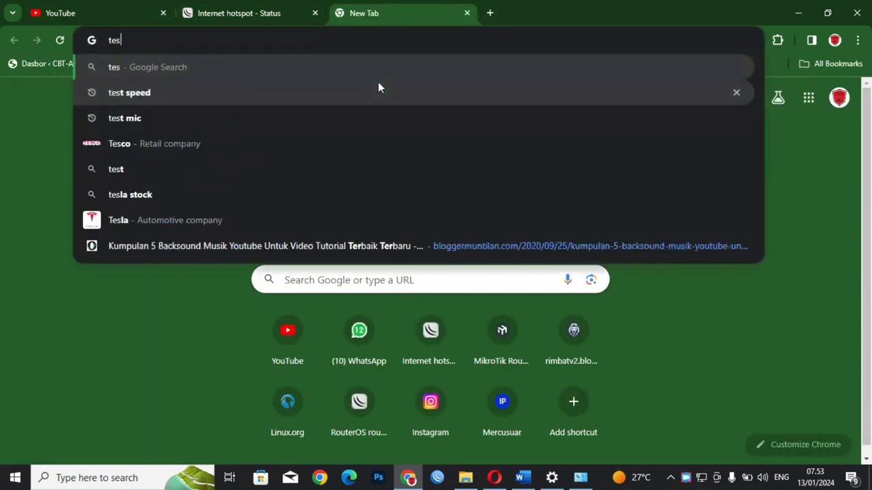
{"action": "left_click", "coordinate": [379, 88]}
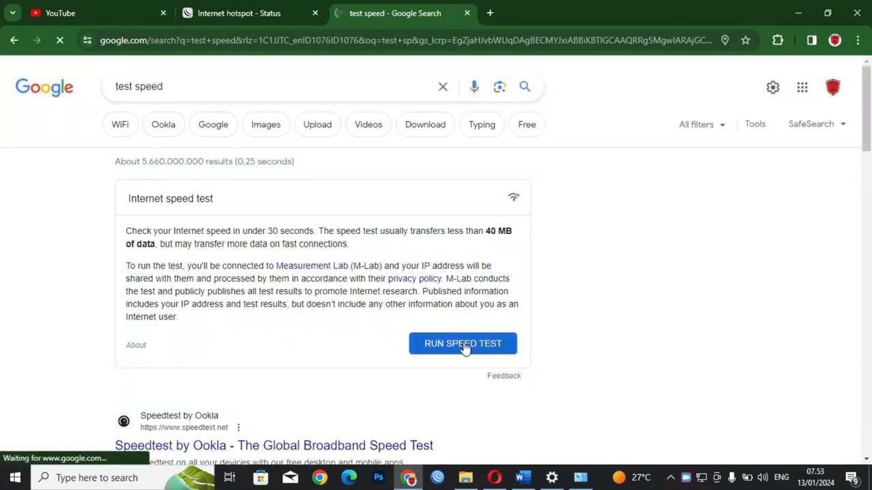
Step: Run Google's internet speed test while checking the Wi-Fi and Ethernet connection status
{"action": "left_click", "coordinate": [462, 344]}
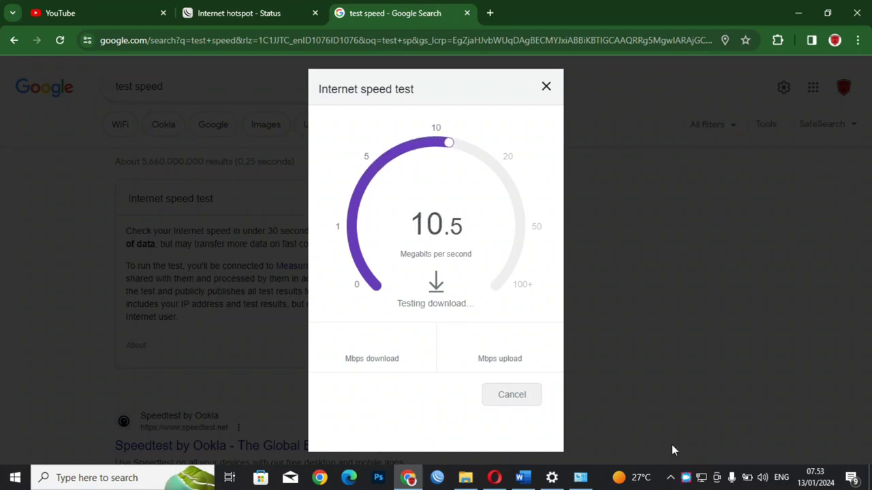
{"action": "left_click", "coordinate": [701, 479]}
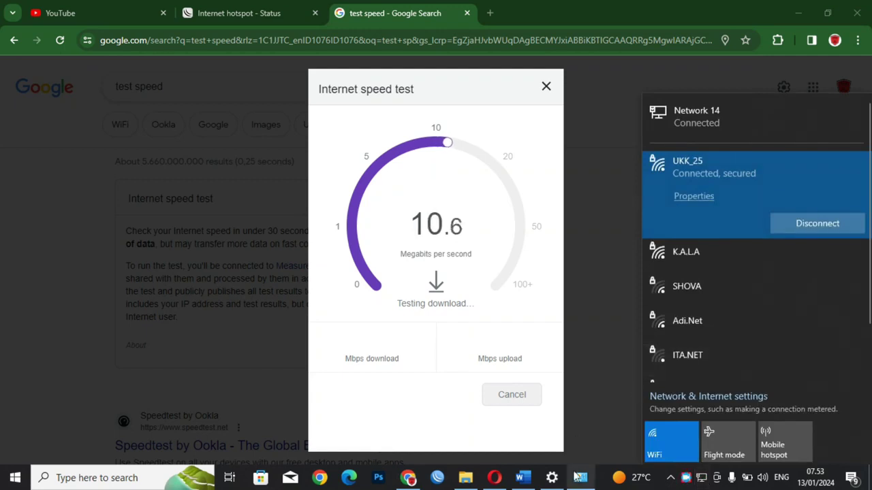
{"action": "left_click", "coordinate": [580, 480]}
{"action": "right_click", "coordinate": [382, 90]}
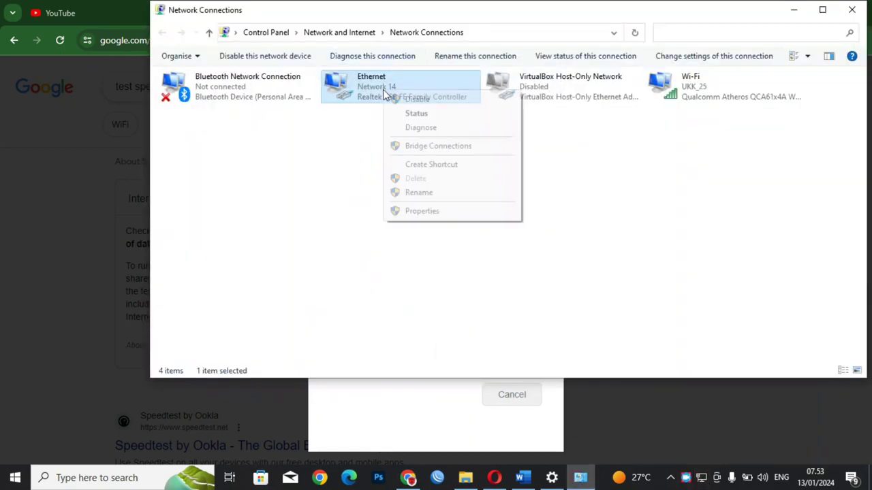
{"action": "left_click", "coordinate": [386, 100]}
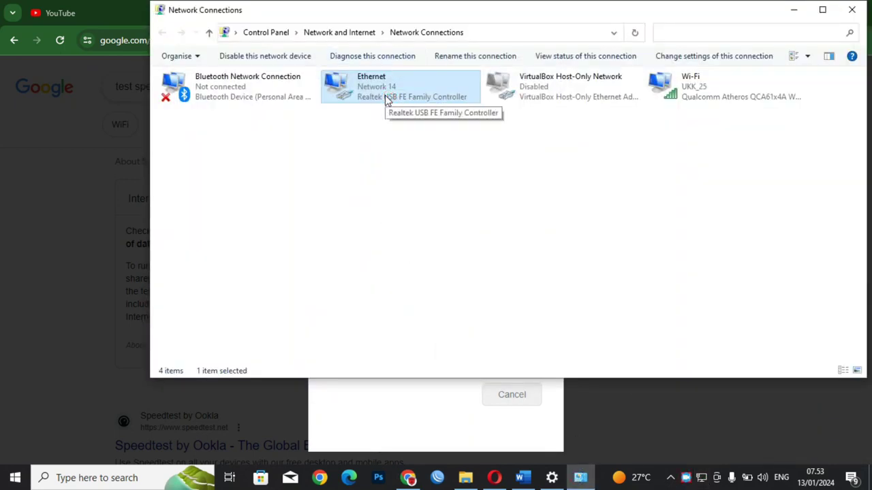
{"action": "left_click", "coordinate": [420, 423]}
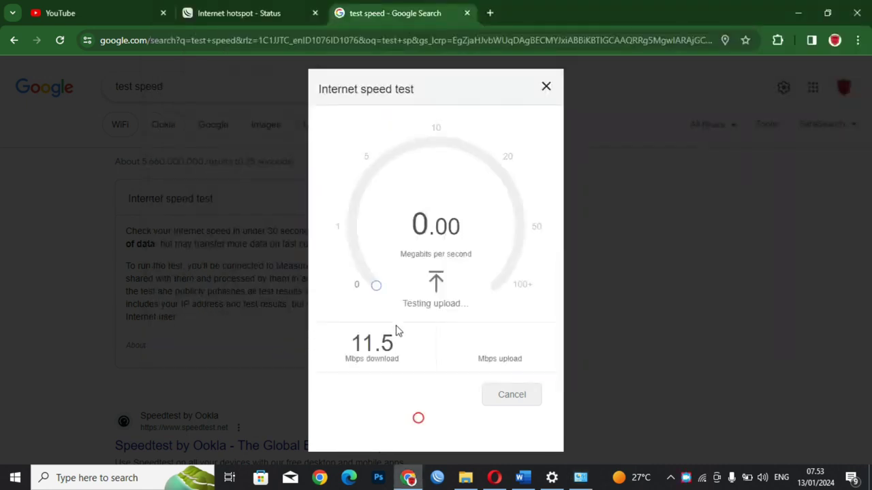
Step: Rerun the speed test, then return to the hotspot status tab
{"action": "left_click", "coordinate": [546, 87]}
{"action": "left_click", "coordinate": [448, 344]}
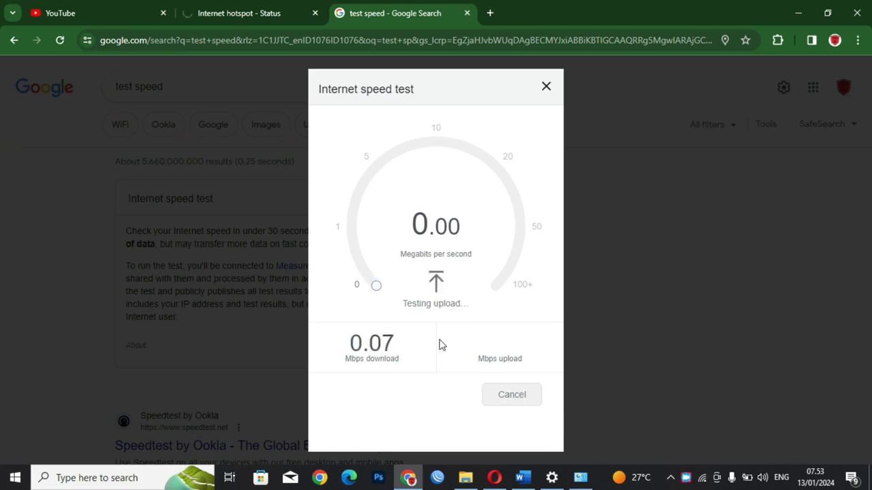
{"action": "left_click", "coordinate": [545, 86]}
{"action": "left_click", "coordinate": [235, 13]}
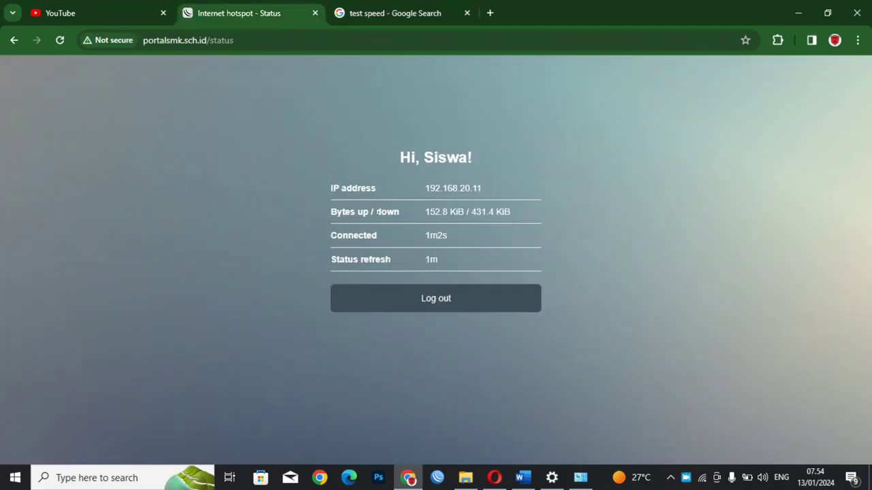
Step: Log out of the hotspot, log back in as user Guru with its password, then return to YouTube
{"action": "left_click", "coordinate": [446, 310]}
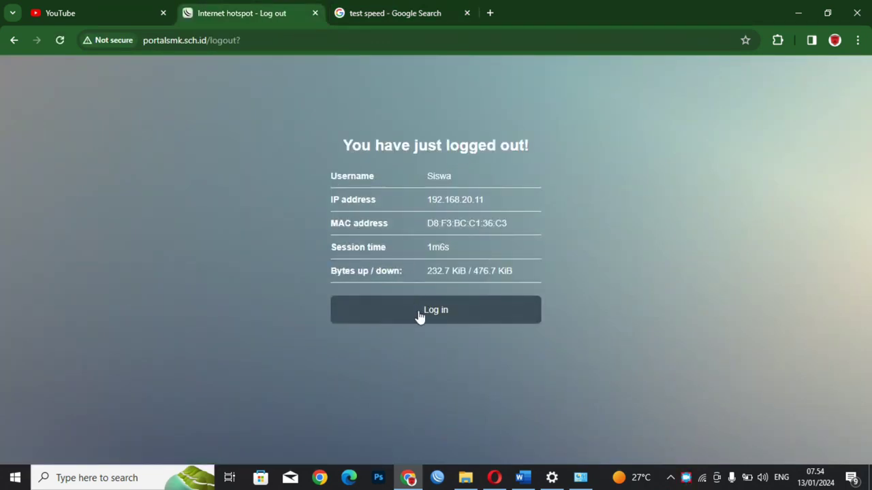
{"action": "left_click", "coordinate": [422, 315]}
{"action": "left_click", "coordinate": [383, 203]}
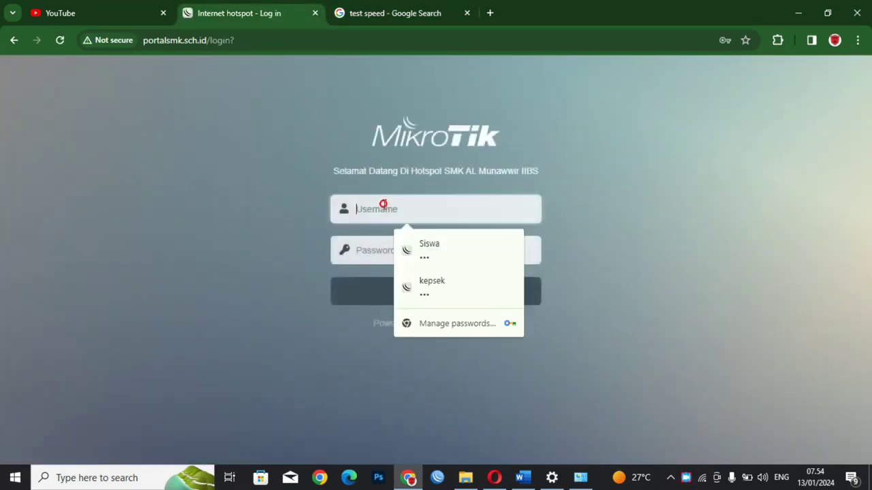
{"action": "type", "text": "Gu"}
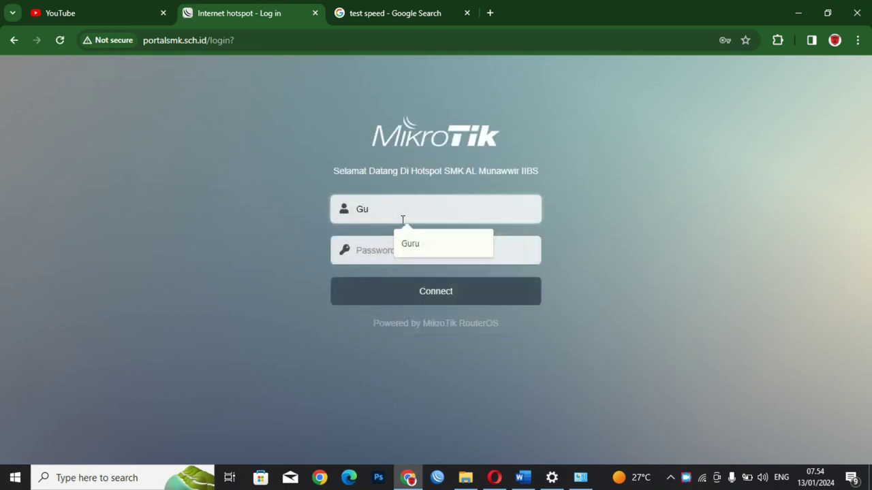
{"action": "type", "text": "ru"}
{"action": "key", "text": "Tab"}
{"action": "type", "text": "g"}
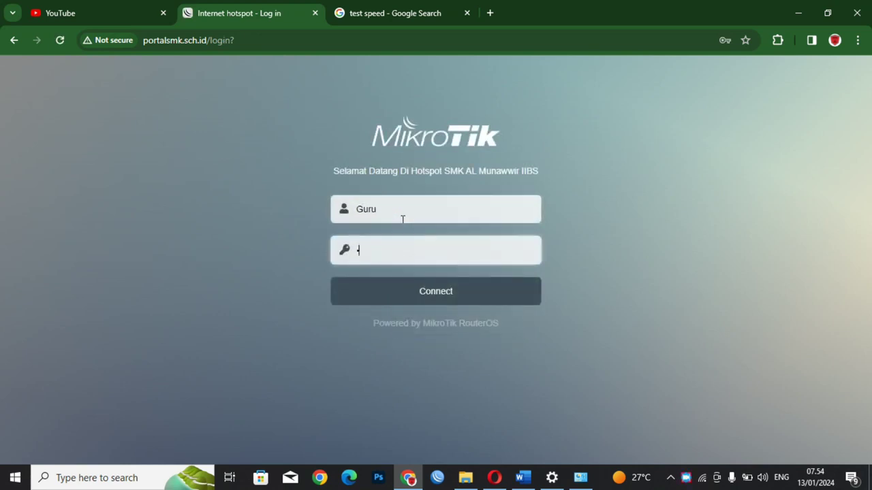
{"action": "key", "text": "Return"}
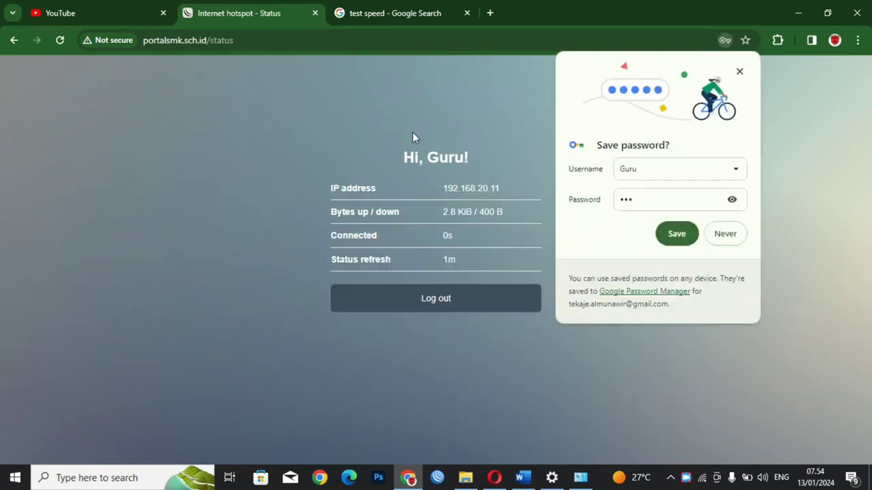
{"action": "left_click", "coordinate": [99, 9]}
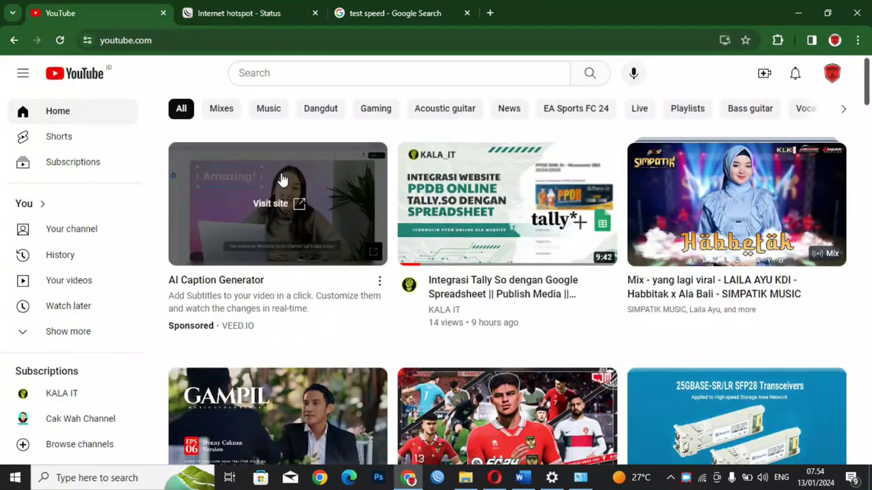
Step: Close the stray ad tab, open the YouTube Mix video, then switch to the test speed results
{"action": "left_click", "coordinate": [300, 198]}
{"action": "left_click", "coordinate": [128, 10]}
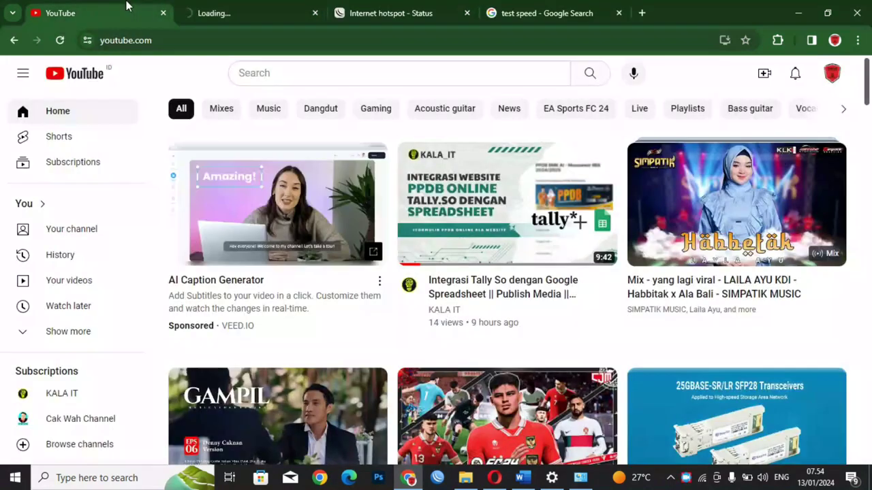
{"action": "left_click", "coordinate": [314, 13]}
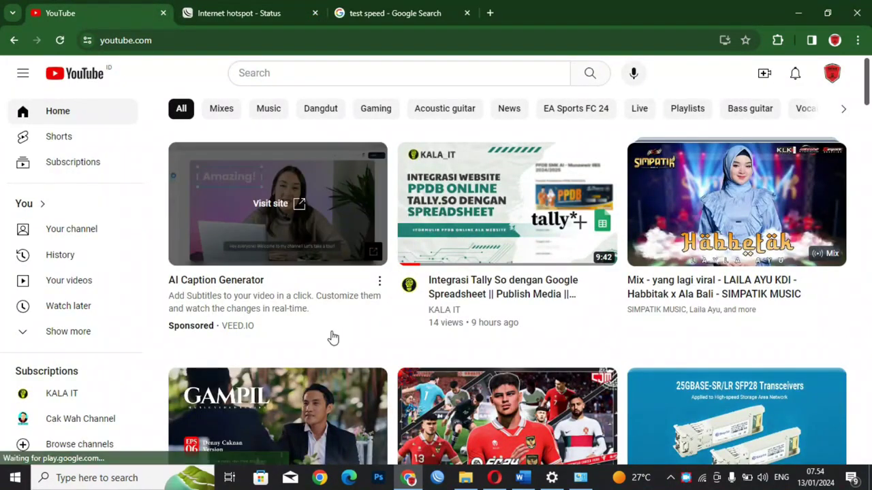
{"action": "left_click", "coordinate": [666, 217]}
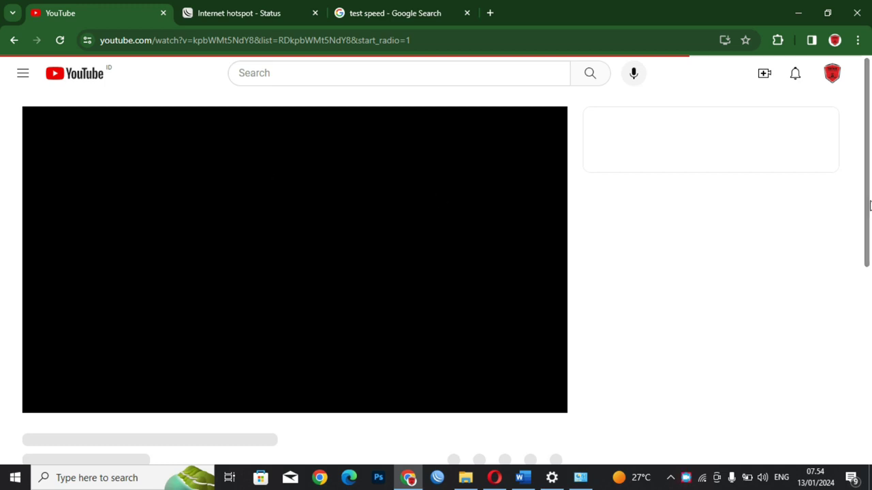
{"action": "left_click", "coordinate": [382, 7]}
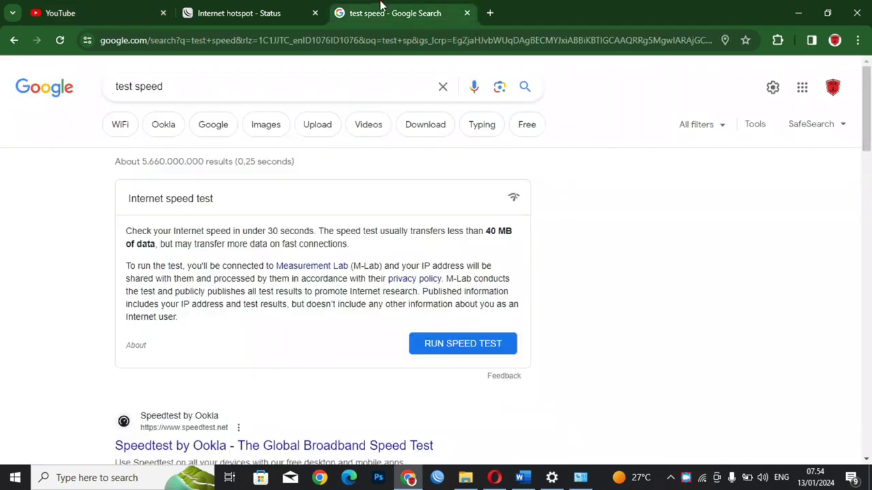
Step: Replace the speed-test results in the third tab with linux.org
{"action": "left_click", "coordinate": [328, 40]}
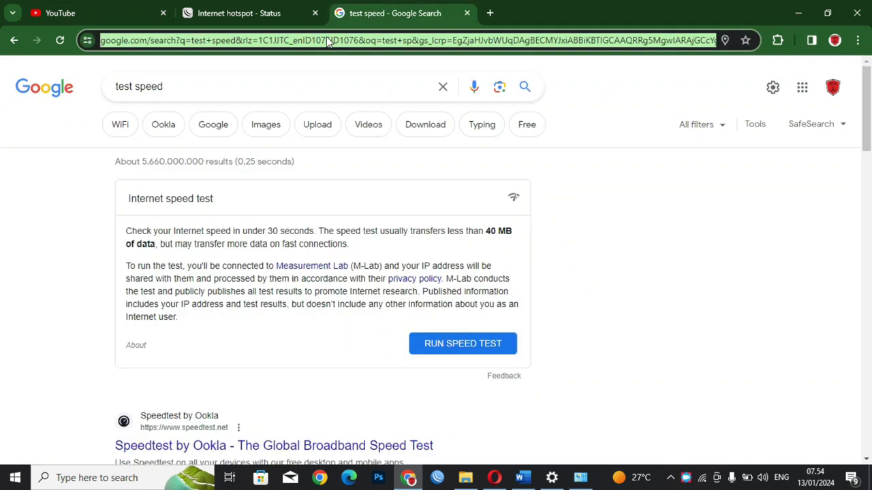
{"action": "type", "text": "linux.org"}
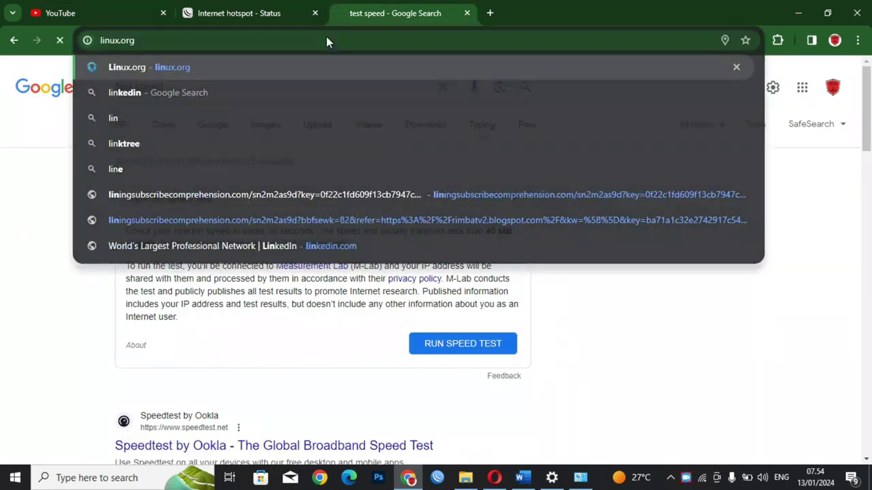
{"action": "key", "text": "Return"}
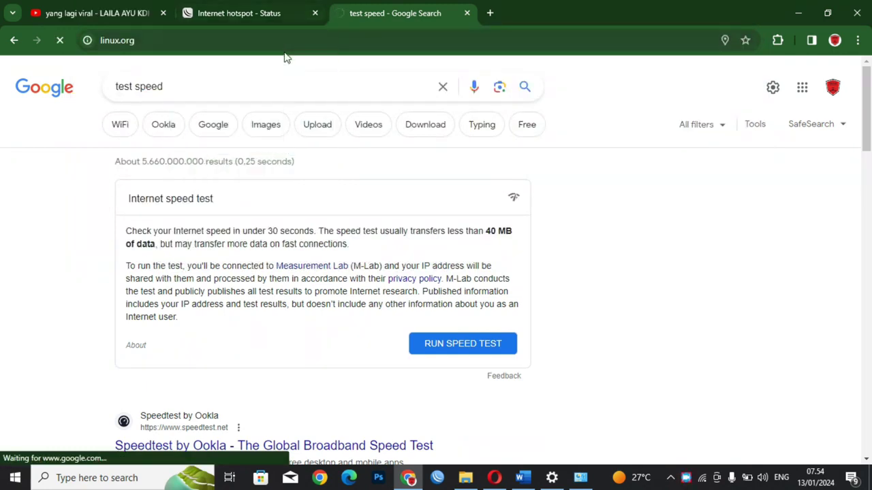
Step: Check the hotspot status tab, then scroll Linux.org's recent articles down and back up
{"action": "left_click", "coordinate": [208, 13]}
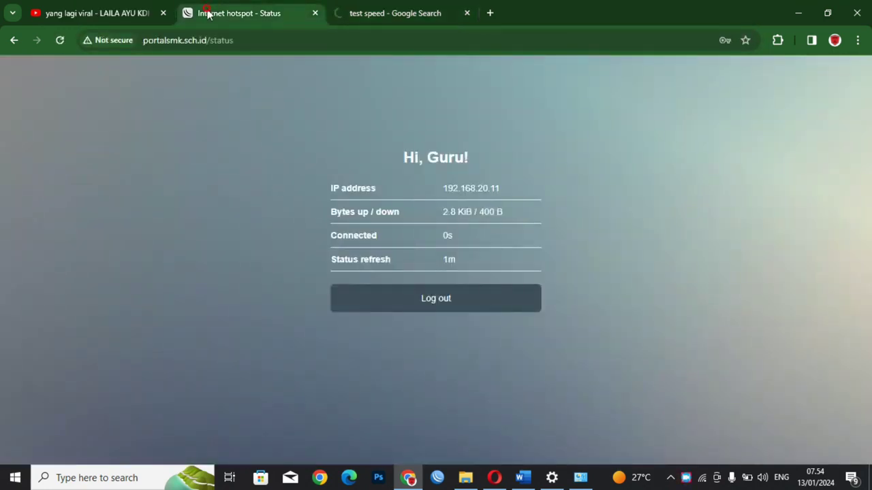
{"action": "left_click", "coordinate": [368, 8]}
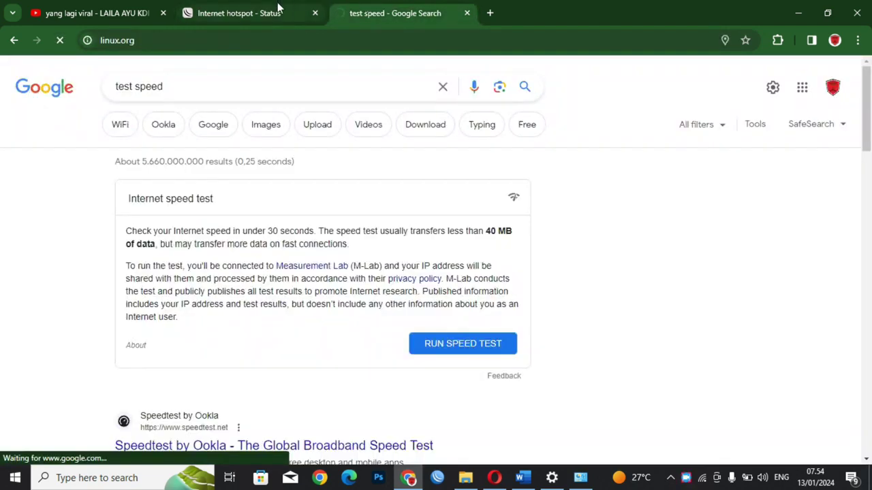
{"action": "left_click", "coordinate": [274, 8]}
{"action": "left_click", "coordinate": [354, 7]}
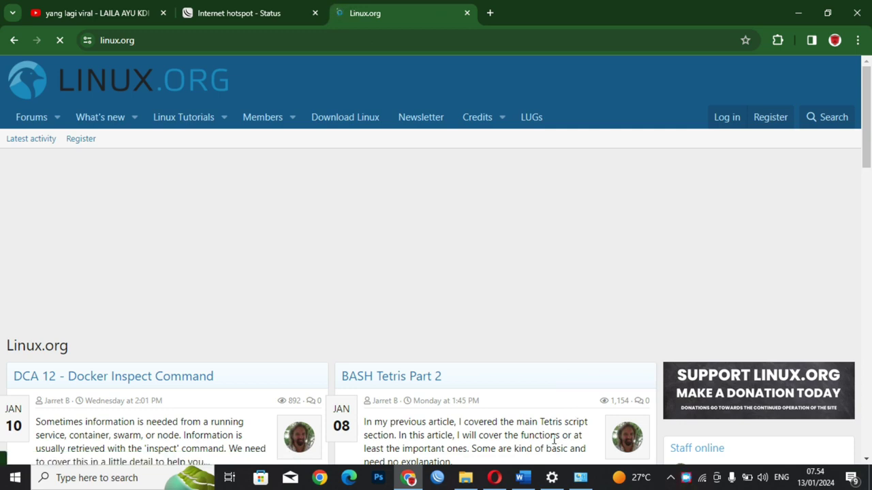
{"action": "scroll", "coordinate": [554, 440], "scroll_direction": "down", "scroll_amount": 5}
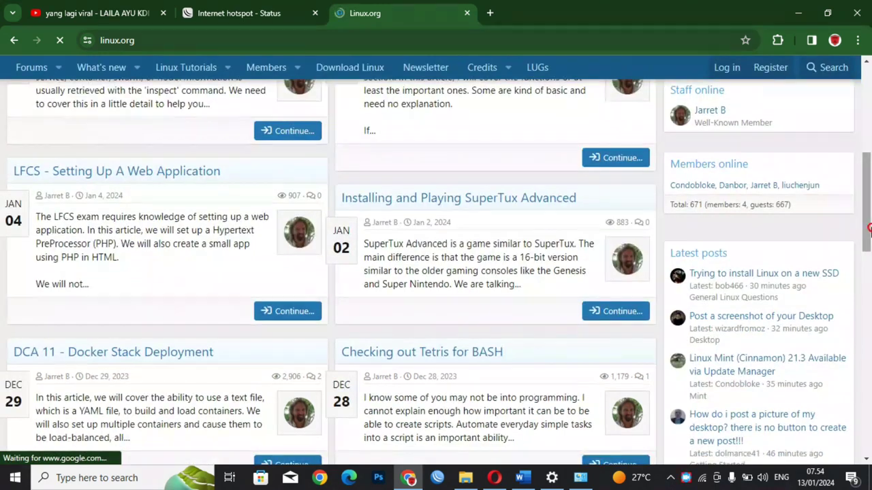
{"action": "left_click_drag", "start_coordinate": [869, 230], "coordinate": [870, 315]}
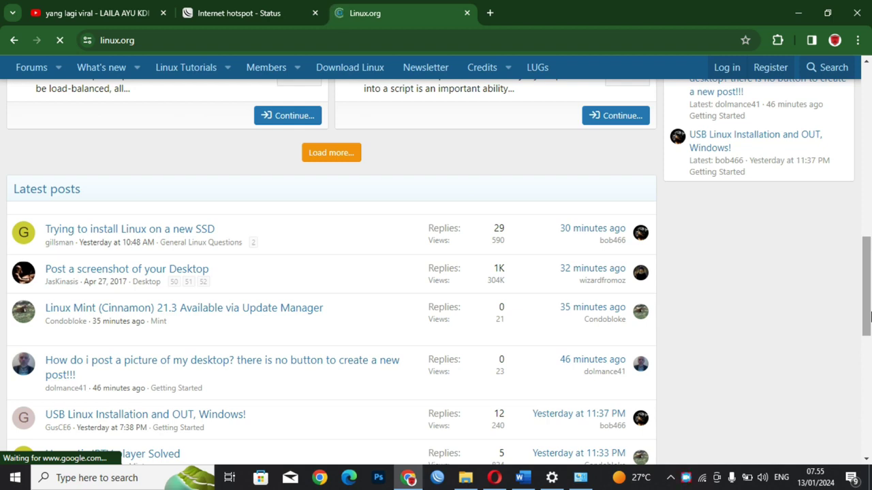
{"action": "left_click_drag", "start_coordinate": [870, 315], "coordinate": [869, 204]}
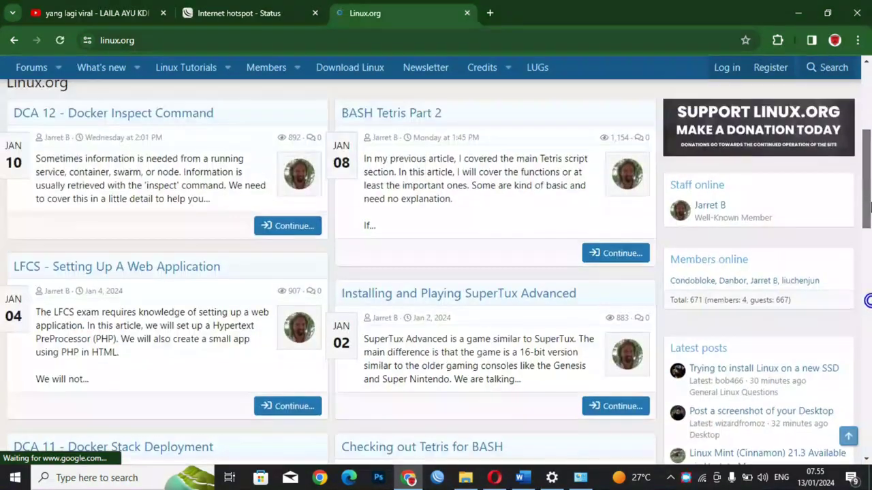